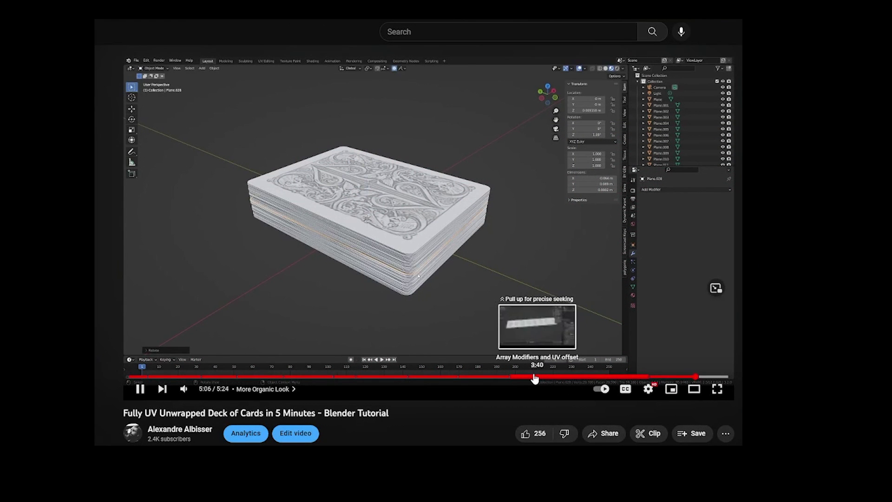
Skim the deck-of-cards tutorial video from the array modifiers and UV offset chapter through the More Organic Look chapter
left_click(567, 377)
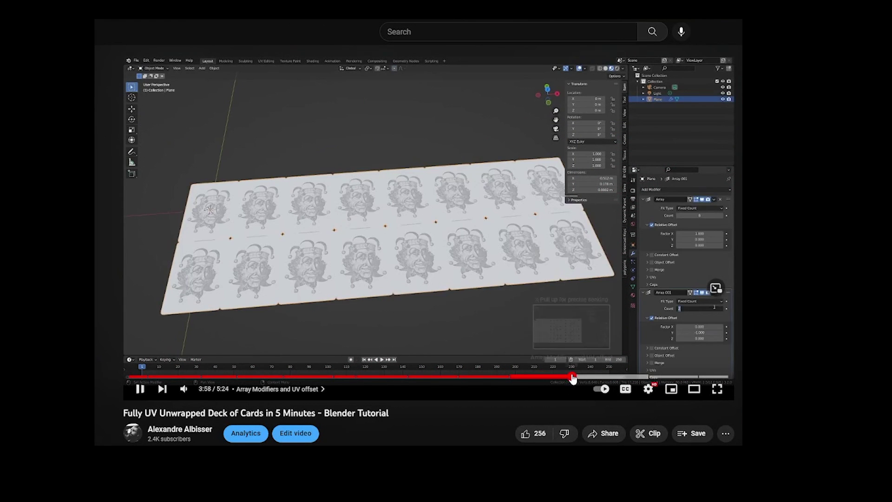
left_click(587, 378)
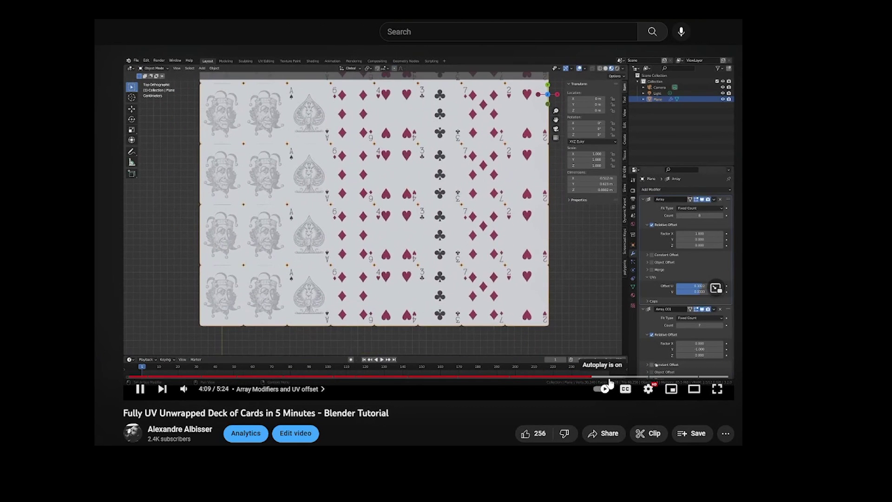
left_click(609, 378)
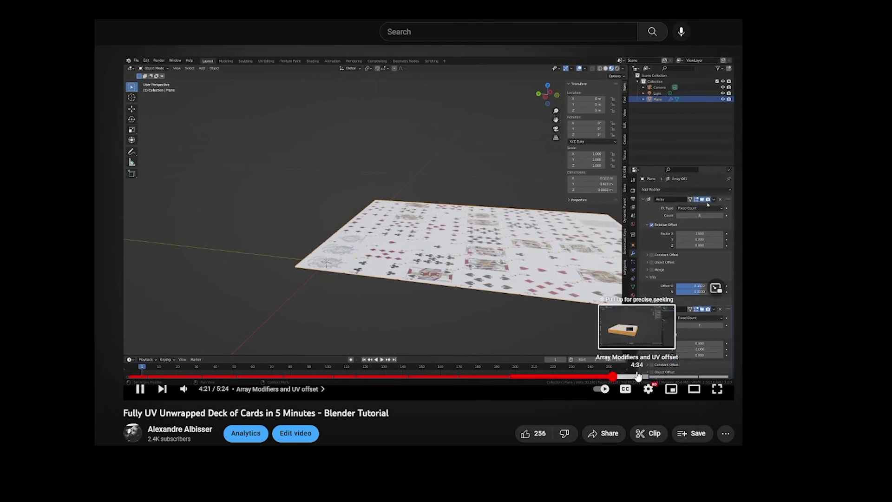
left_click(637, 375)
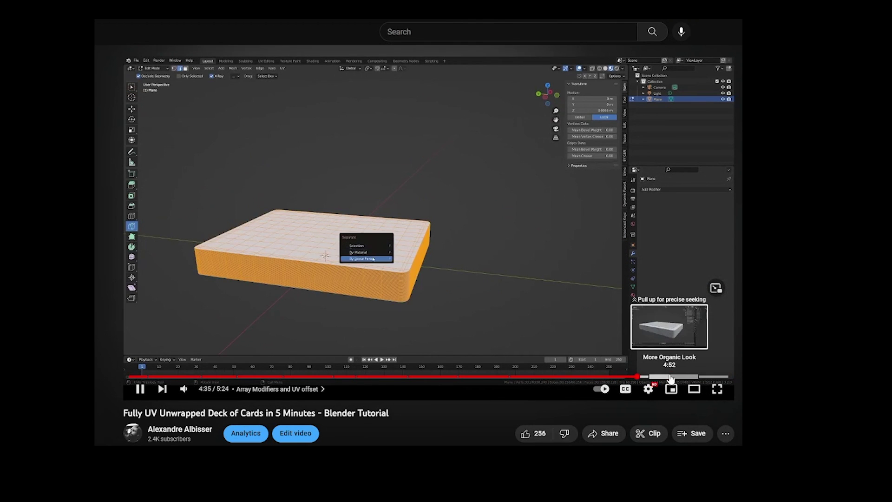
left_click(670, 376)
left_click(706, 376)
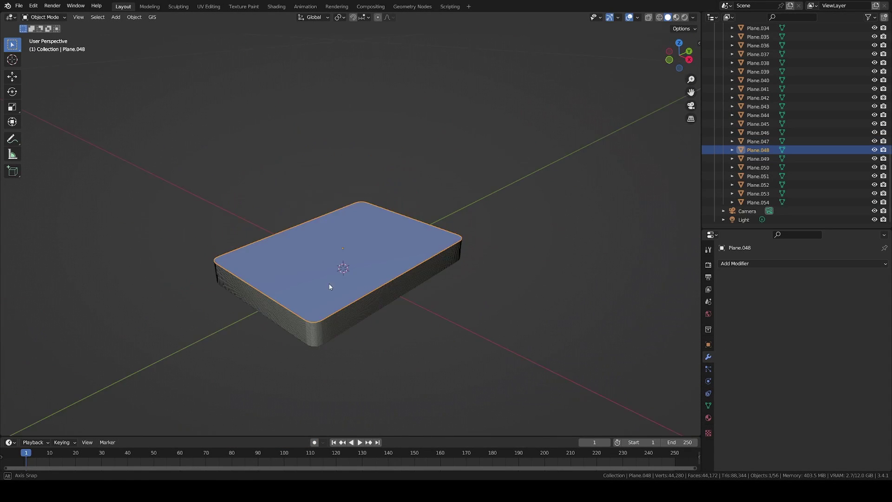
Deselect the cards and view the deck in the Geometry Nodes workspace
middle_click_drag(328, 286, 381, 316)
left_click(378, 299)
left_click(412, 7)
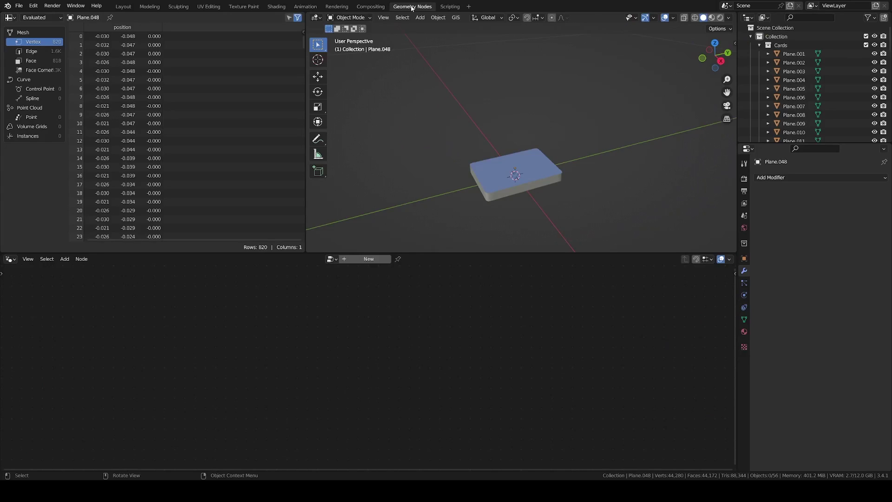
scroll(494, 227, "up", 4)
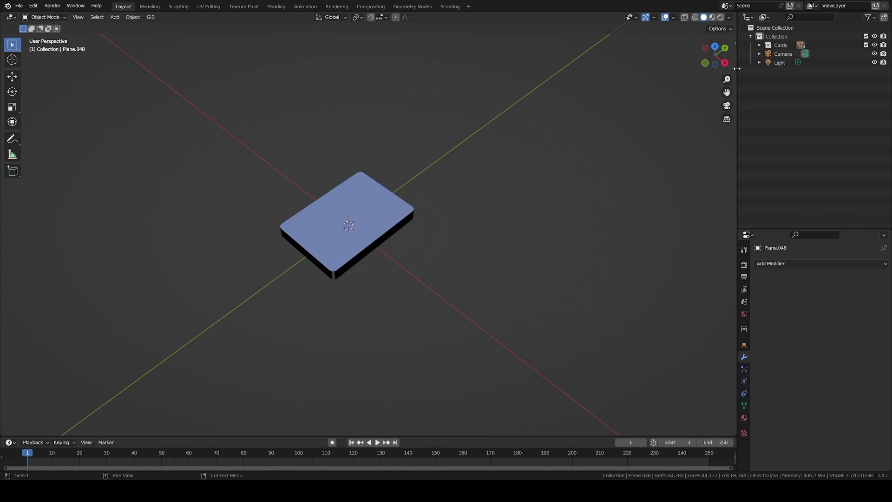
Widen the outliner, expand the Cards collection and examine its card objects from the first one to the last
left_click_drag(737, 68, 702, 68)
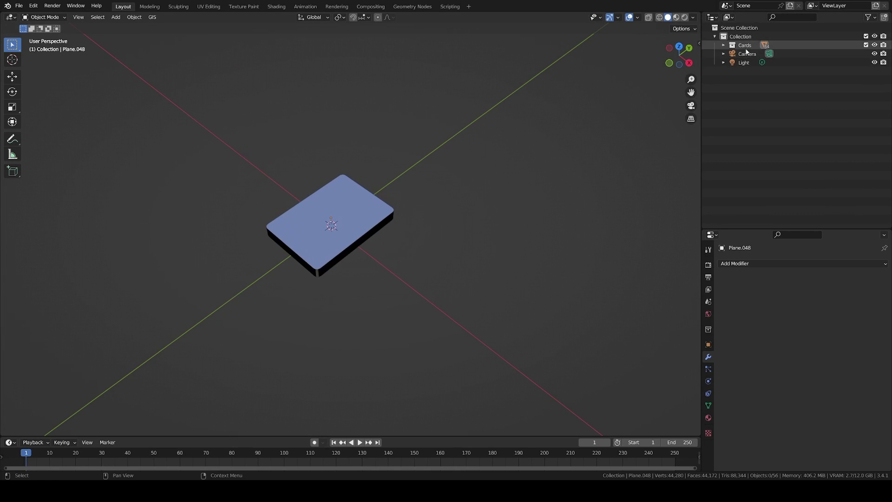
left_click(724, 45)
left_click(750, 53)
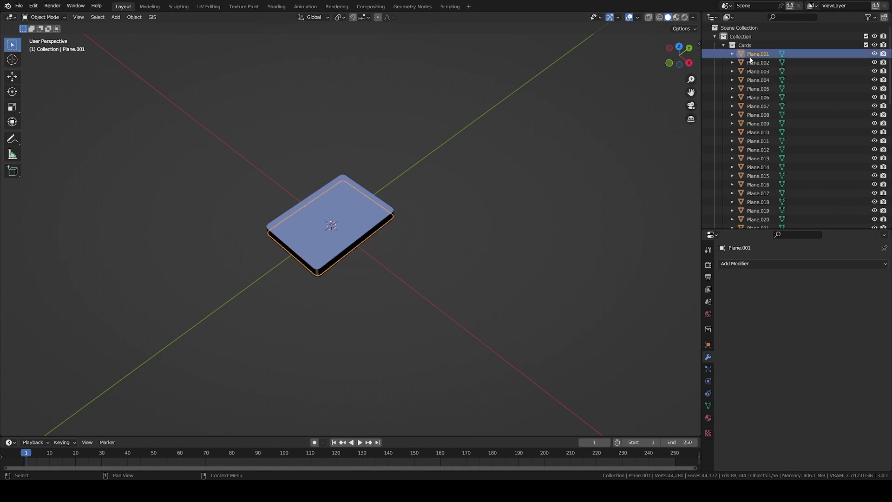
scroll(753, 80, "down", 5)
scroll(752, 80, "down", 5)
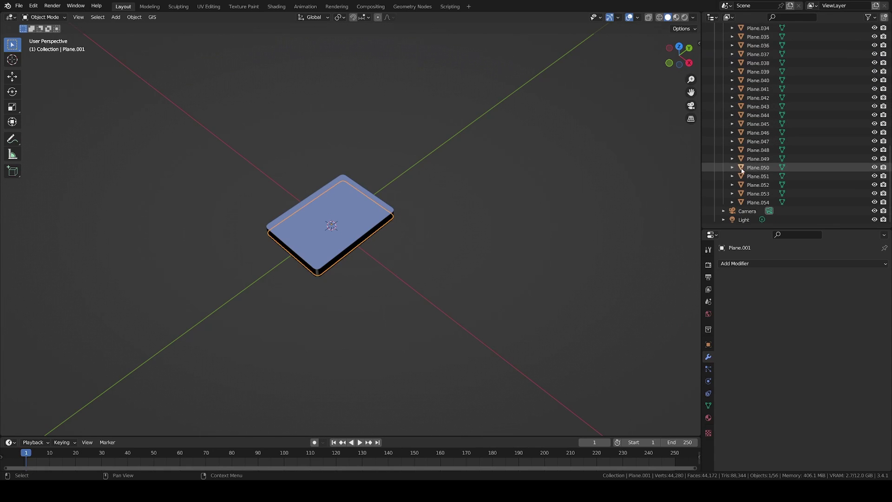
left_click(757, 175)
left_click(352, 248)
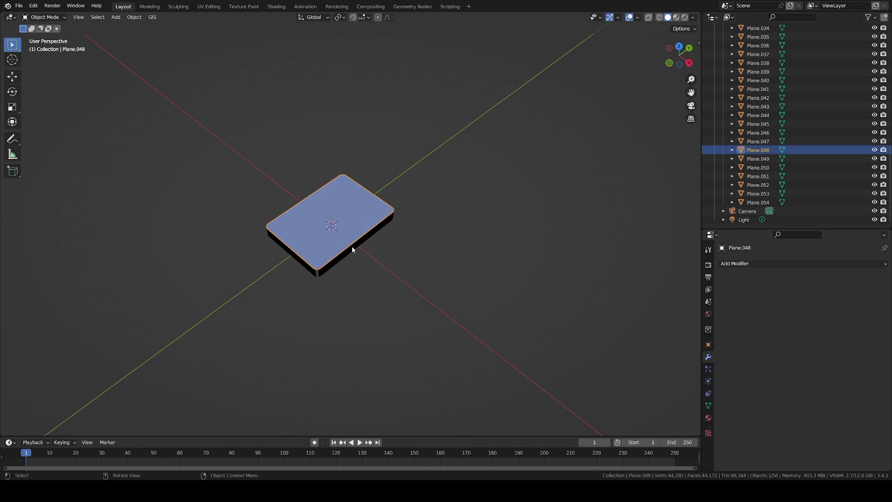
middle_click_drag(343, 260, 332, 141)
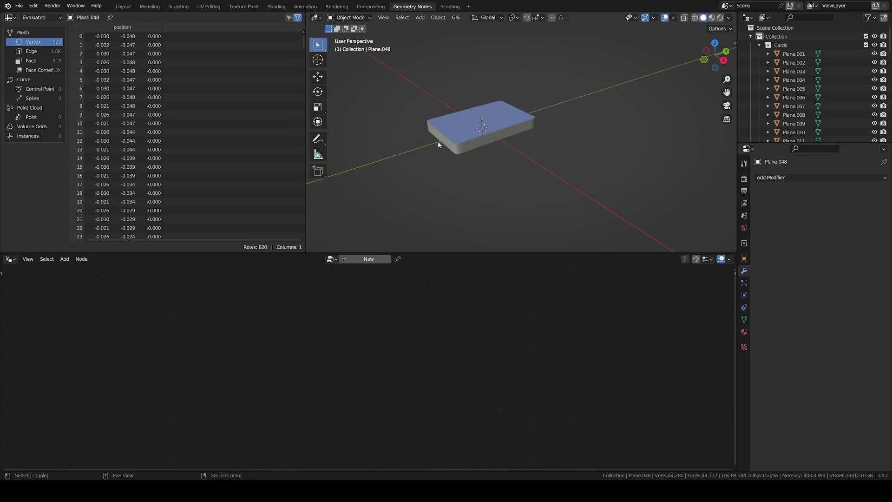
Add a mesh plane to the scene in the Geometry Nodes workspace
middle_click_drag(437, 141, 463, 155)
key("shift+a")
mouse_move(462, 155)
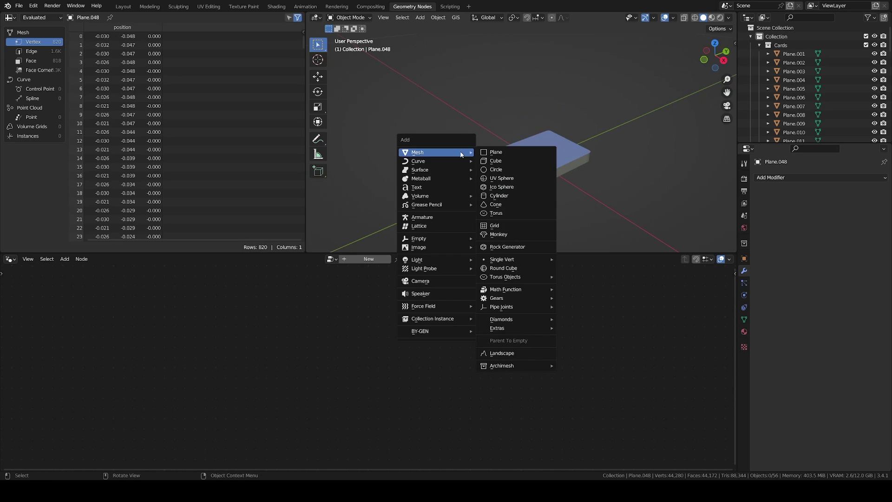
left_click(491, 152)
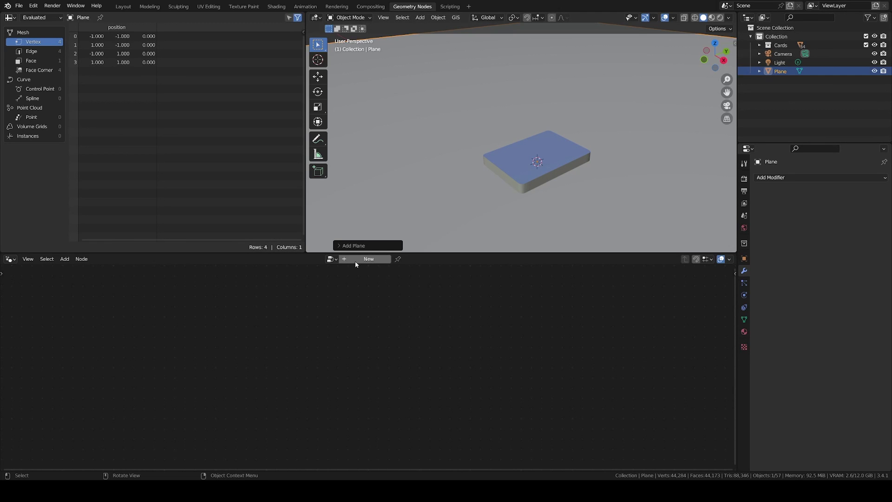
Create a new geometry node tree on the plane and name it Tuck Out
left_click(355, 261)
double_click(360, 260)
type("Tuck")
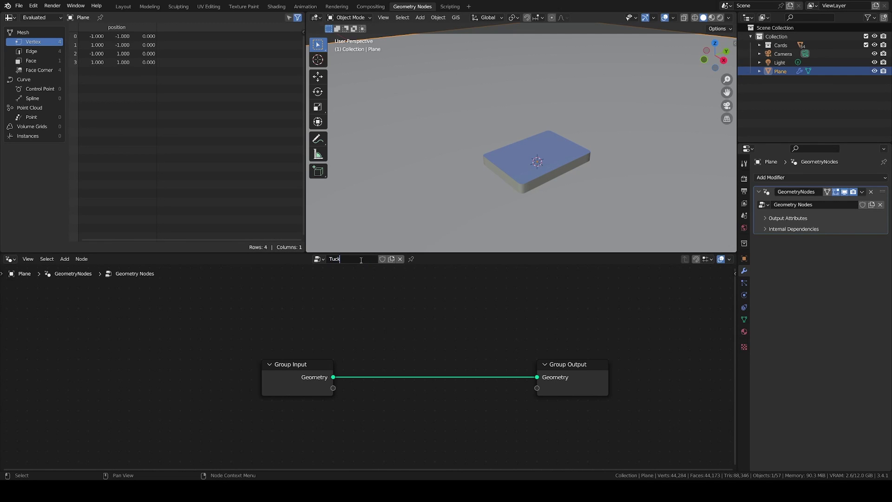
type(" Out")
Add the Cards collection to the node tree as a Collection Info node and exclude the collection from the view layer
left_click_drag(779, 45, 579, 253)
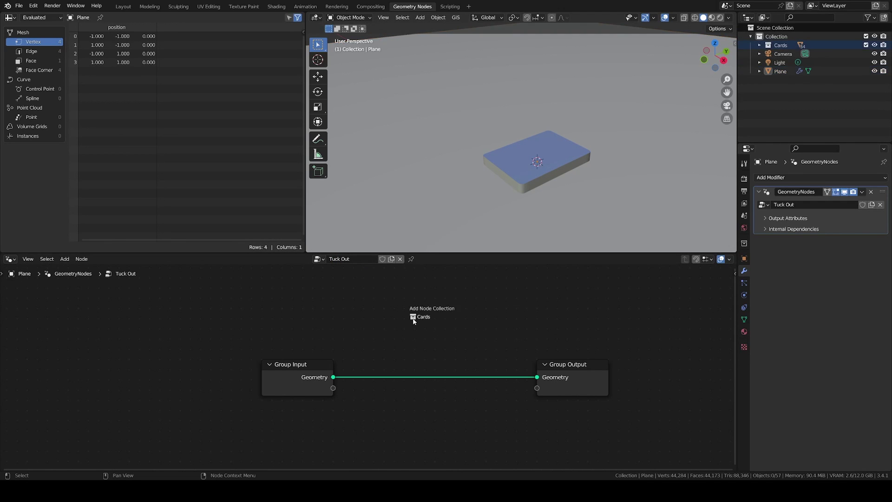
left_click_drag(405, 322, 405, 321)
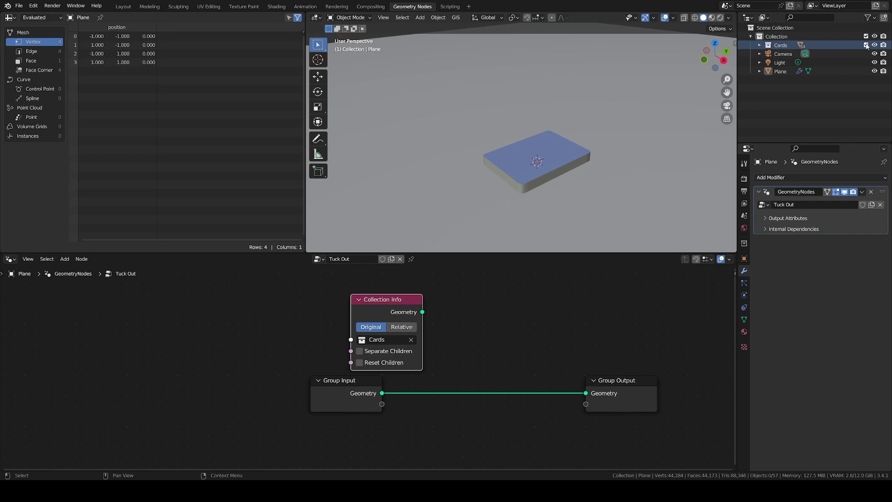
left_click(866, 45)
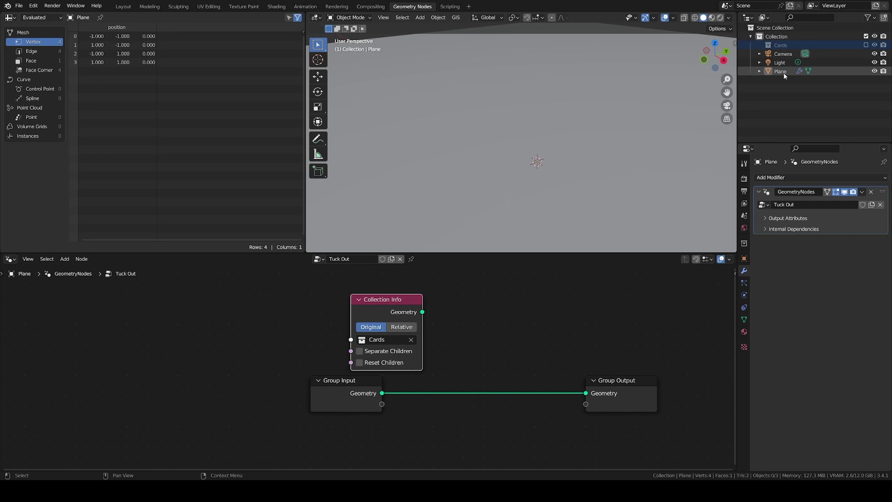
Make room beside the Group Input node and add a Mesh Line node with a count of 54
left_click_drag(346, 380, 247, 374)
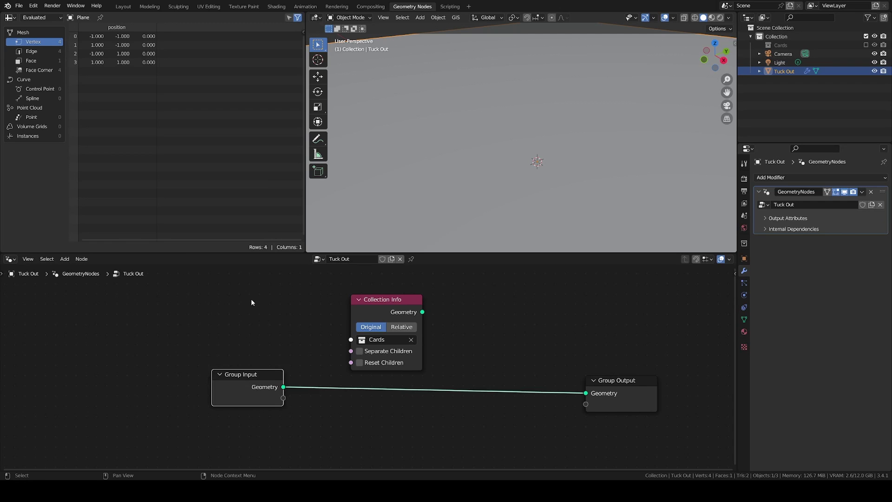
key("shift+a")
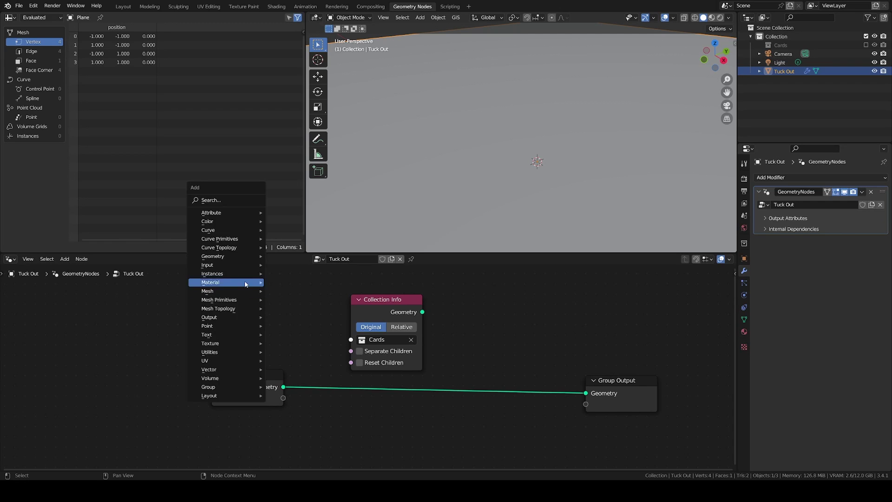
left_click(205, 199)
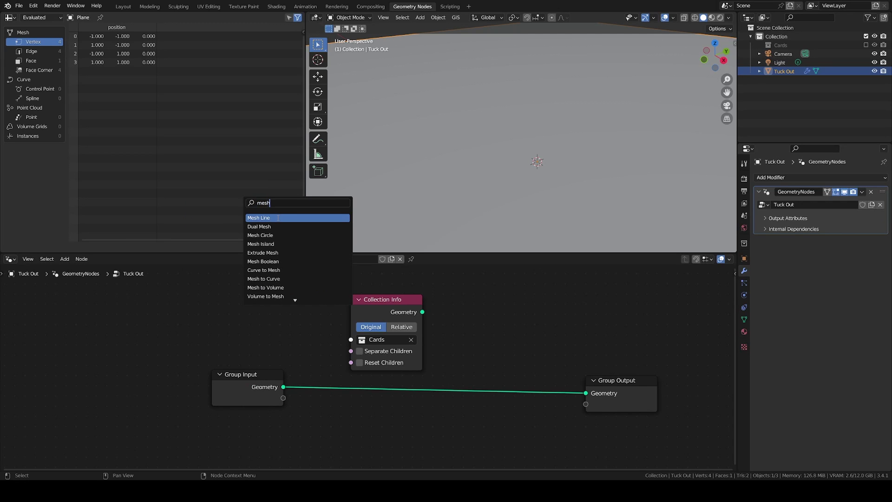
left_click(278, 217)
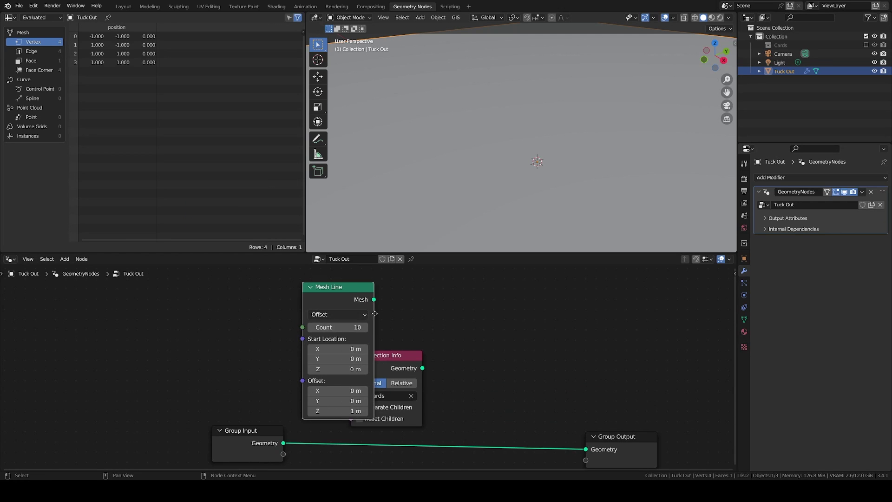
left_click(374, 313)
left_click(354, 317)
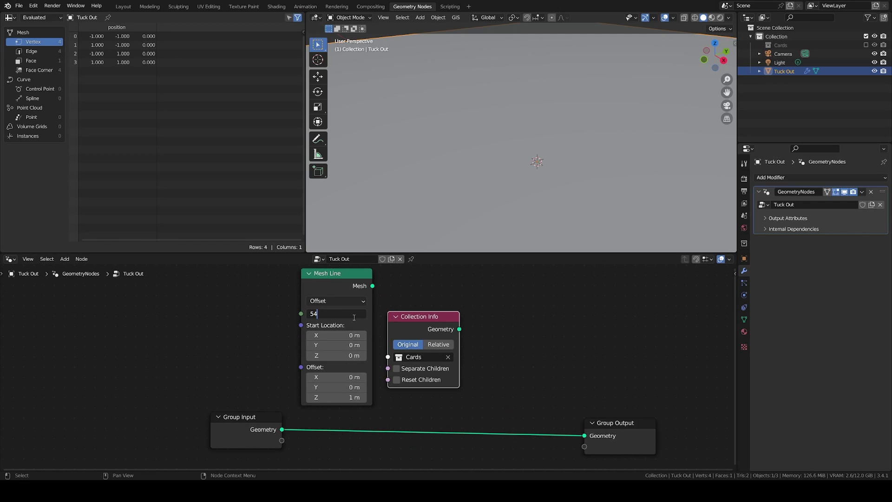
Add an Instance on Points node between the Collection Info and Group Output nodes
key("shift+a")
type("instance on")
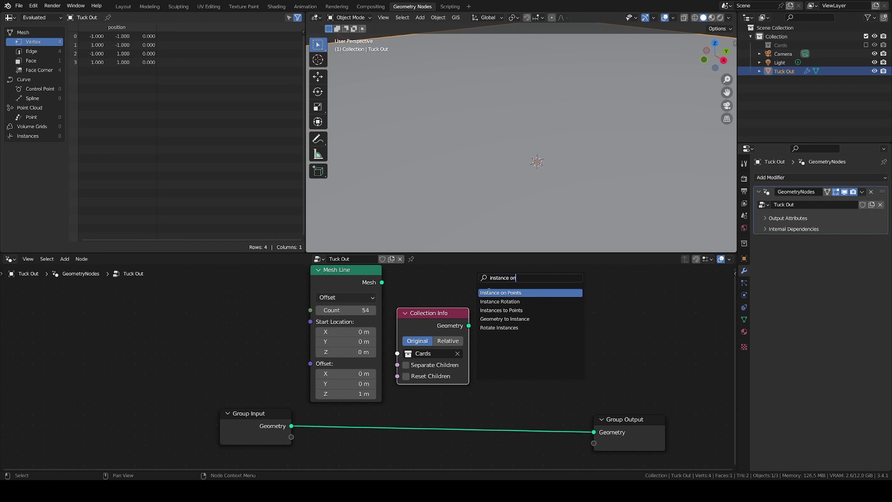
key("Return")
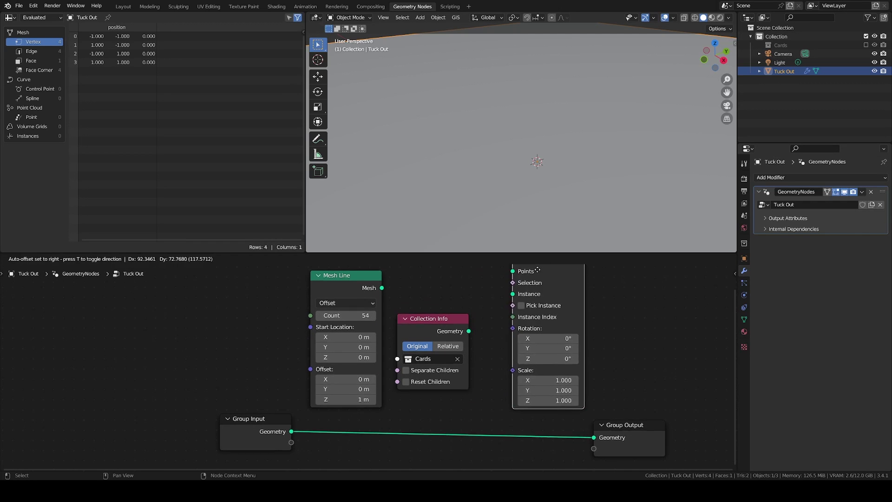
left_click(517, 291)
Link Mesh Line to Points, Collection Info to Instance, and the resulting instances to the Group Output geometry
scroll(420, 300, "down", 3)
left_click_drag(390, 307, 483, 303)
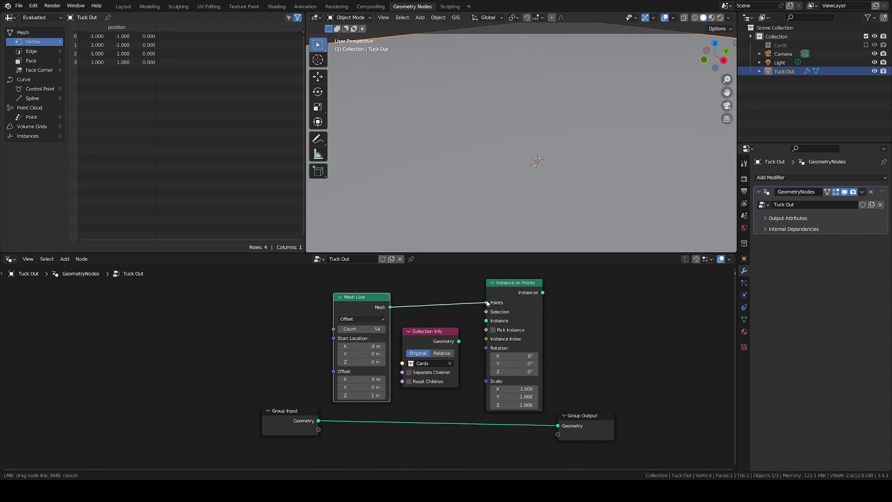
left_click_drag(458, 342, 489, 321)
left_click_drag(543, 292, 558, 427)
Set the Mesh Line Z offset to 0.01 m and enable Pick Instance, Separate Children and Reset Children
scroll(532, 188, "up", 5)
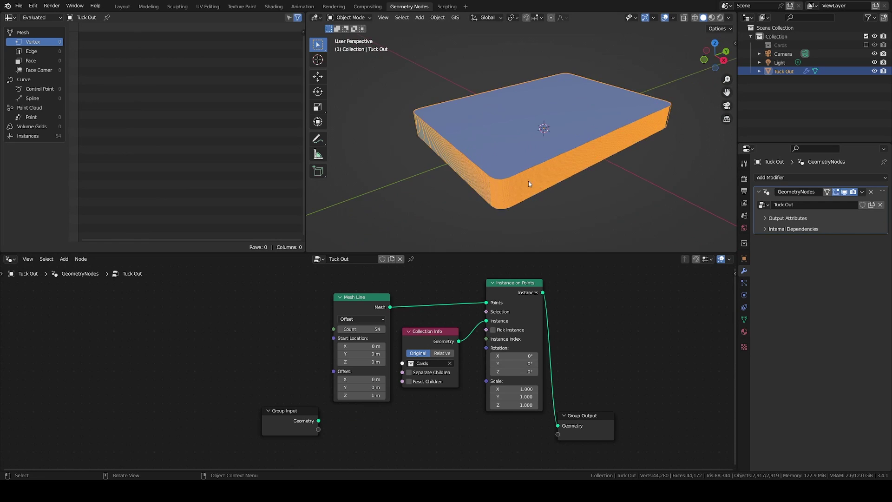
scroll(526, 176, "down", 4)
scroll(523, 168, "down", 5)
middle_click_drag(501, 165, 513, 207)
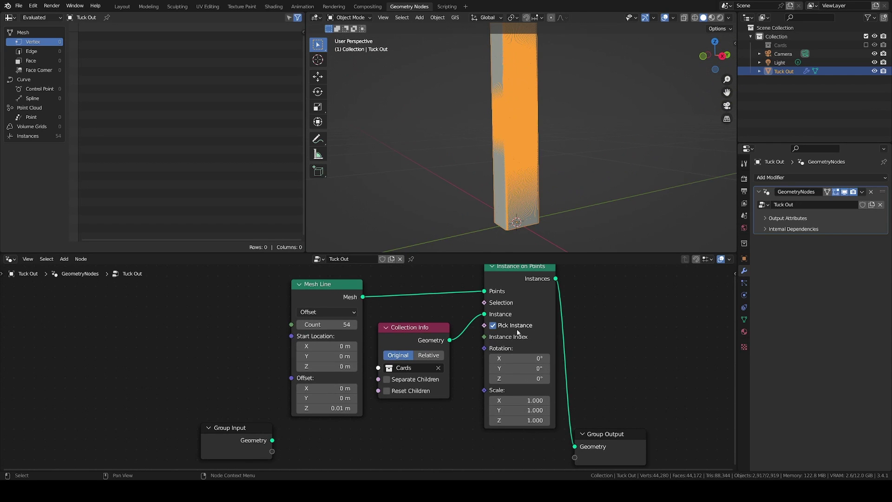
left_click(406, 384)
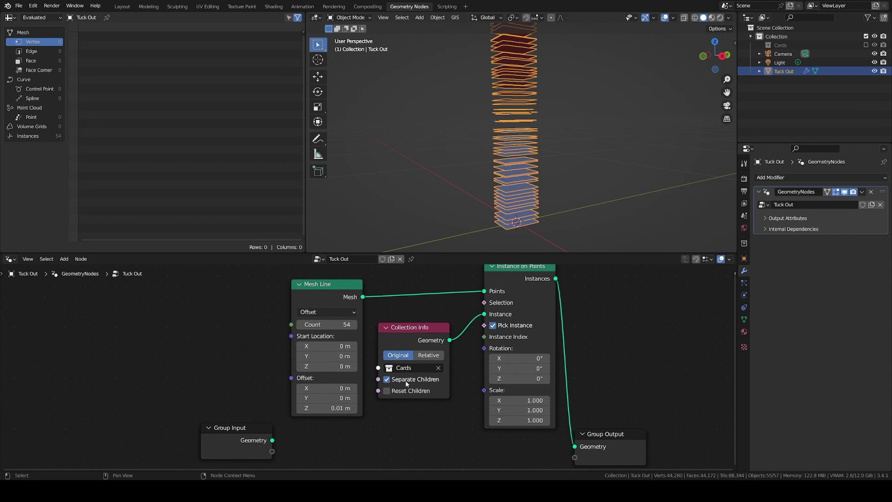
left_click(393, 391)
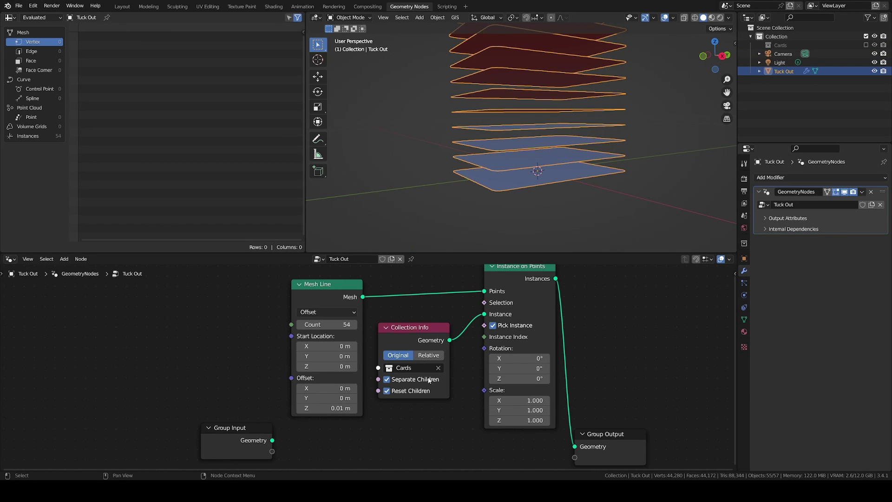
Set the Z offset of the Mesh Line node to 0.00025 m
scroll(522, 134, "down", 4)
middle_click_drag(521, 125, 526, 144)
scroll(355, 420, "up", 1)
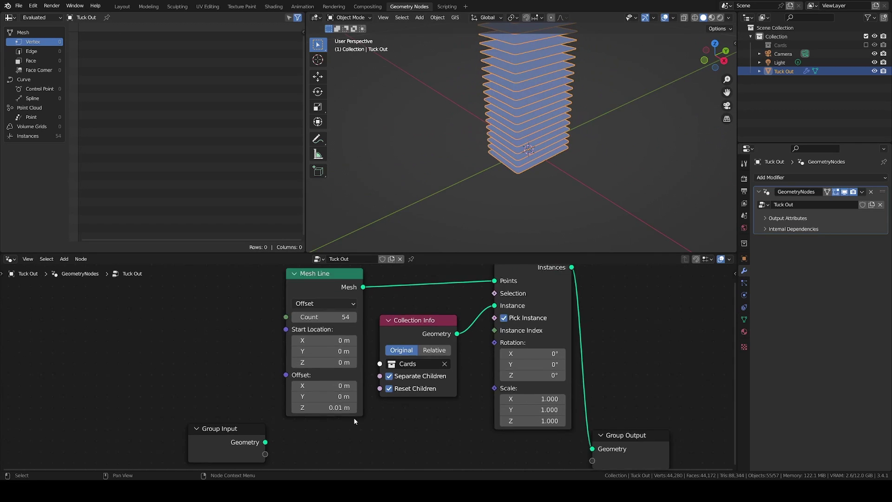
scroll(354, 421, "up", 1)
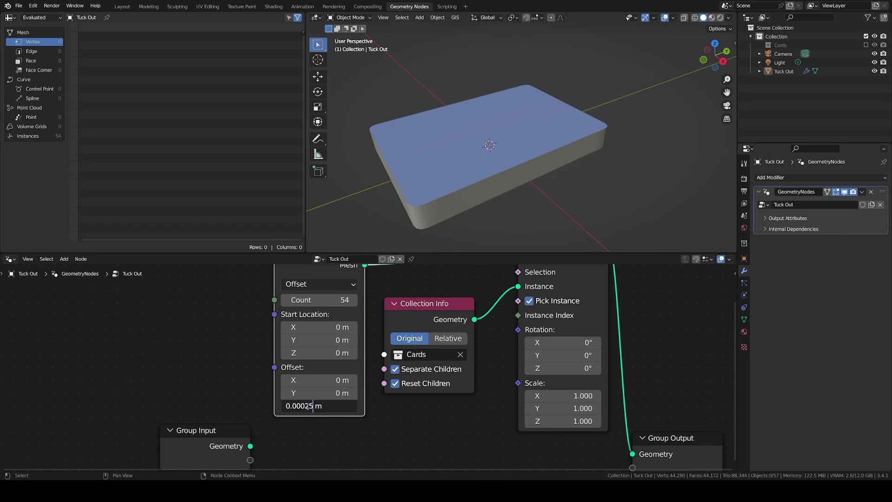
key("Return")
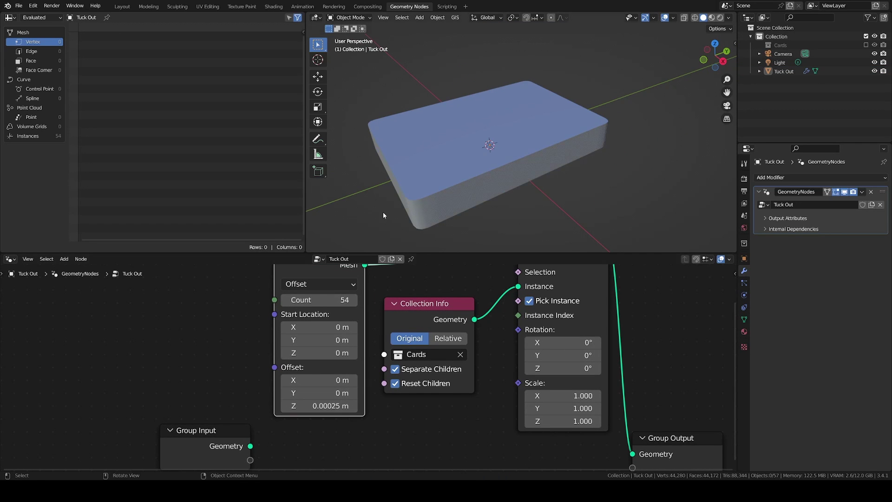
Add a Grid node near the Mesh Line node with 11 vertices in X and 5 in Y
middle_click_drag(382, 212, 424, 173)
left_click(424, 173)
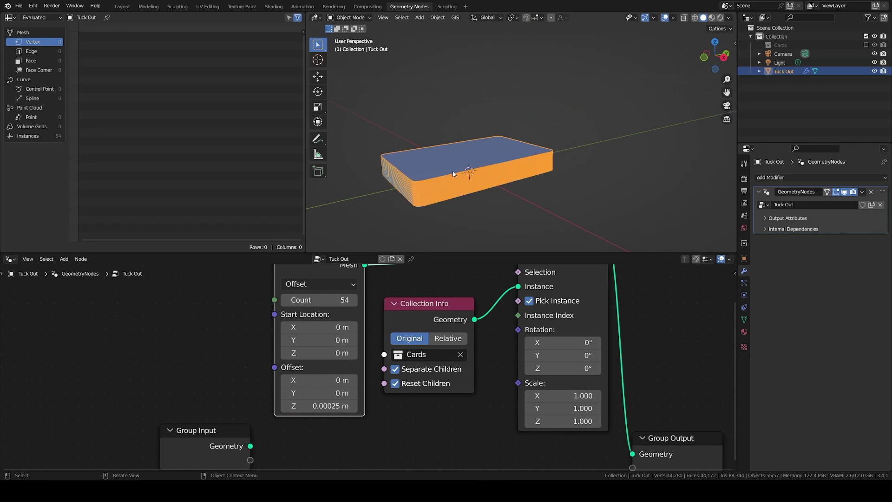
scroll(464, 297, "down", 4)
key("shift+a")
left_click(421, 275)
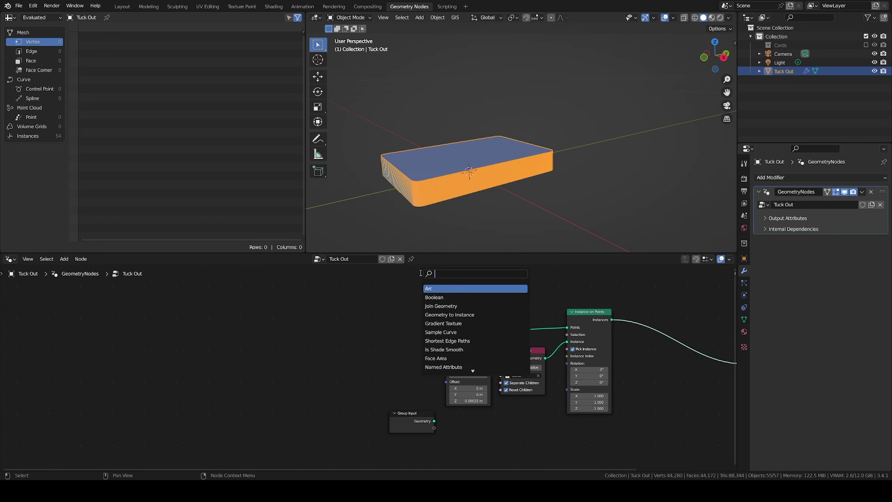
key("Return")
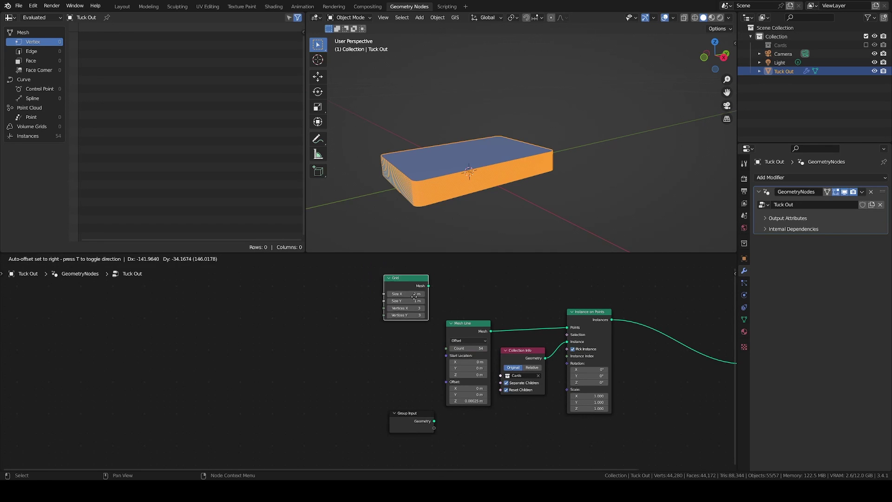
left_click(411, 326)
scroll(411, 328, "up", 2)
left_click(391, 335)
type("11")
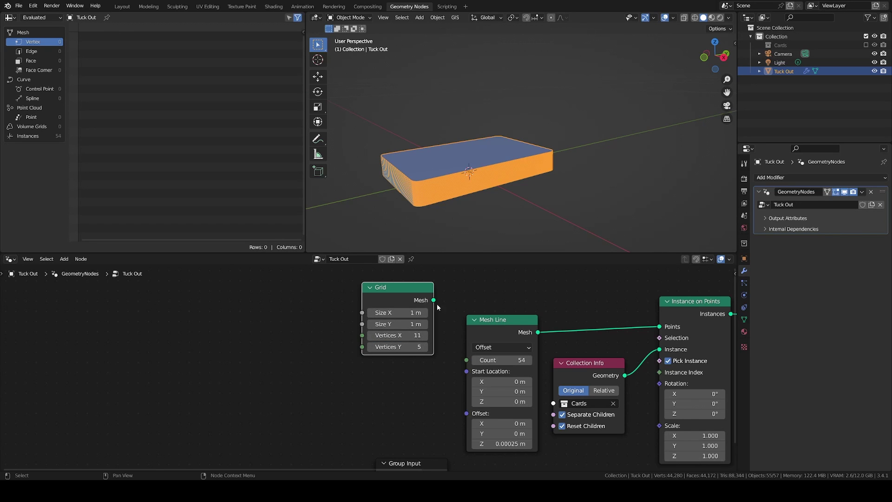
Link the Grid mesh to the Points input of Instance on Points and set the grid size to 0.84 m by 0.43 m
scroll(436, 307, "down", 3)
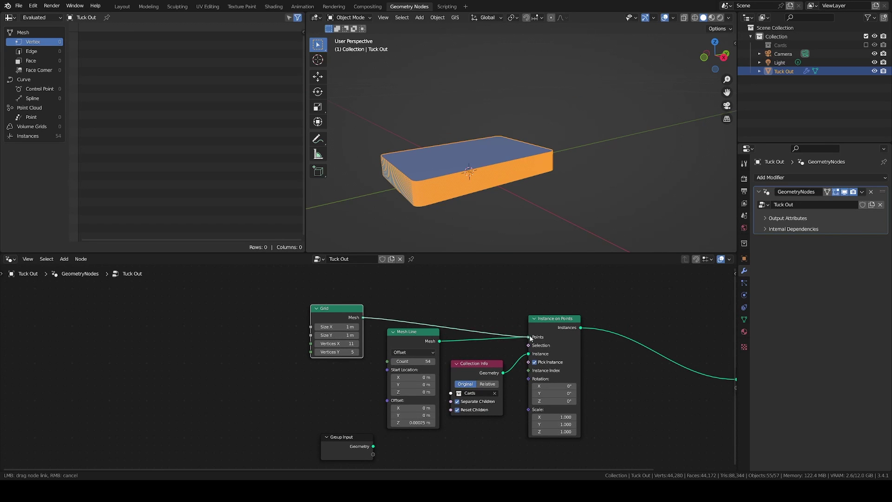
left_click_drag(531, 338, 529, 337)
scroll(343, 360, "up", 2)
mouse_move(334, 316)
left_mouse_down()
mouse_move(323, 315)
mouse_move(336, 328)
mouse_move(326, 328)
left_mouse_up()
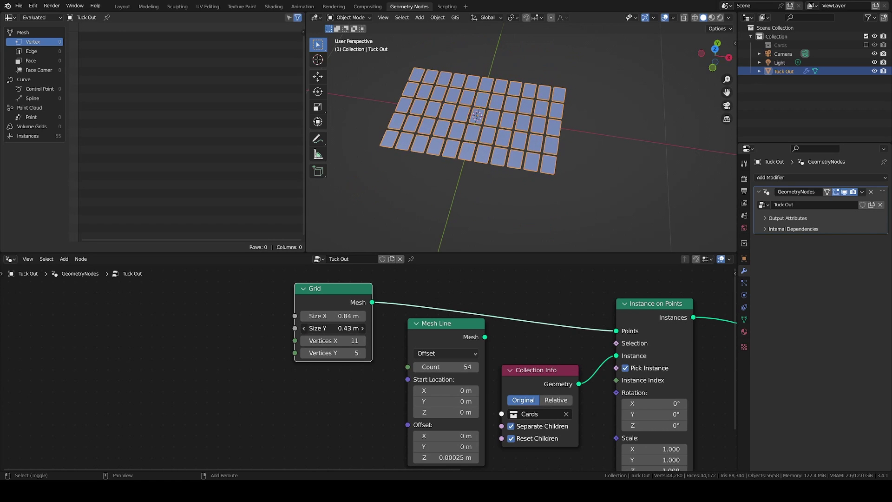
middle_click_drag(536, 167, 494, 179)
scroll(487, 313, "down", 3)
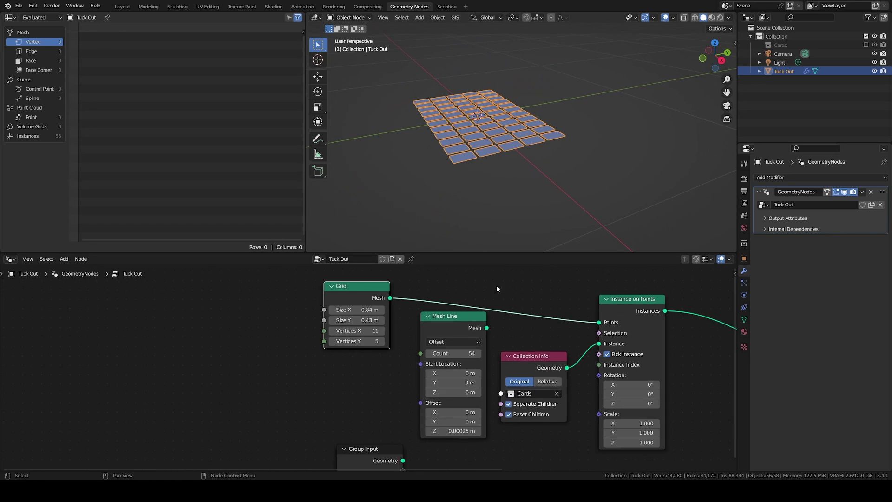
Reconnect the Mesh Line to the Points input of Instance on Points and spread the Grid and Mesh Line nodes apart
left_click_drag(390, 299, 434, 281)
left_click_drag(435, 282, 462, 261)
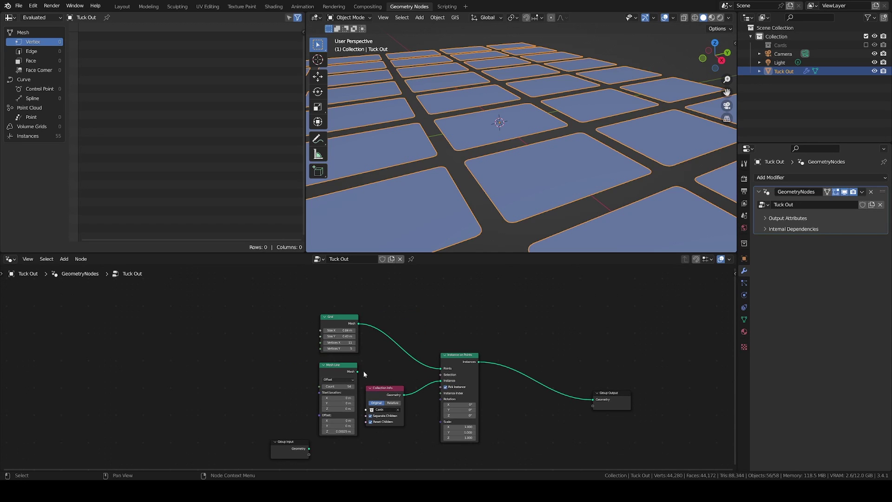
left_click_drag(444, 370, 425, 373)
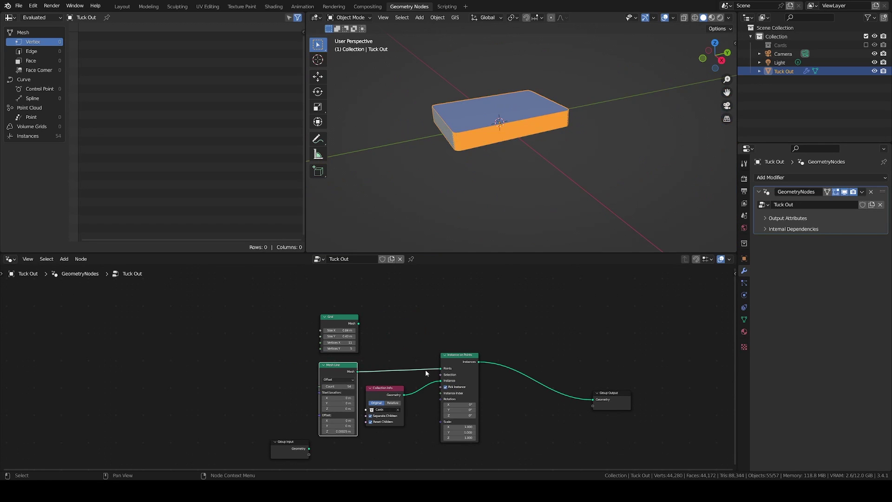
left_click_drag(339, 368, 340, 342)
left_click_drag(341, 342, 341, 322)
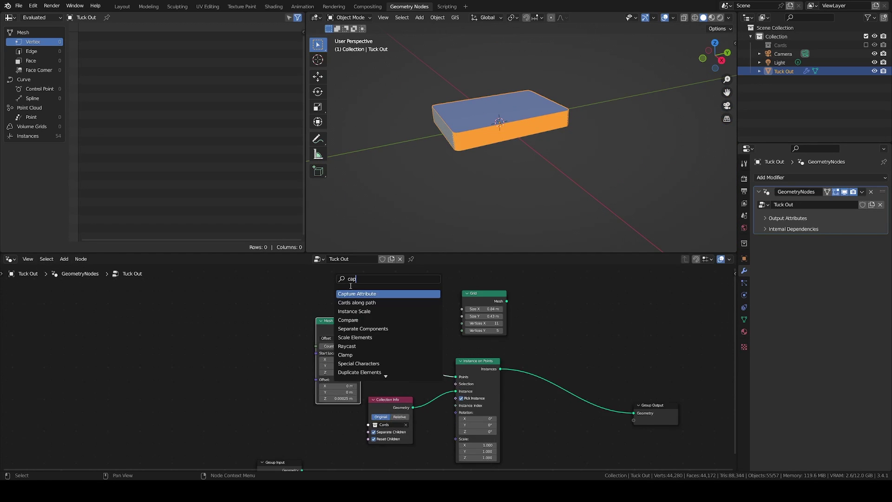
Insert a Capture Attribute node between Mesh Line and Instance on Points and set its data type to Vector
left_click(357, 295)
left_click(411, 336)
left_click(408, 341)
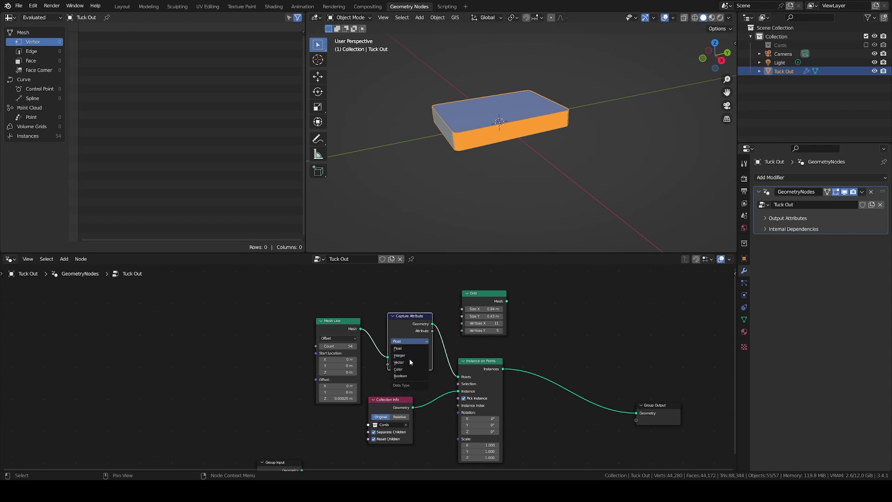
left_click(406, 363)
Add a Position node below the Mesh Line and link it to the Capture Attribute value
key("shift+a")
left_click(353, 274)
type("po")
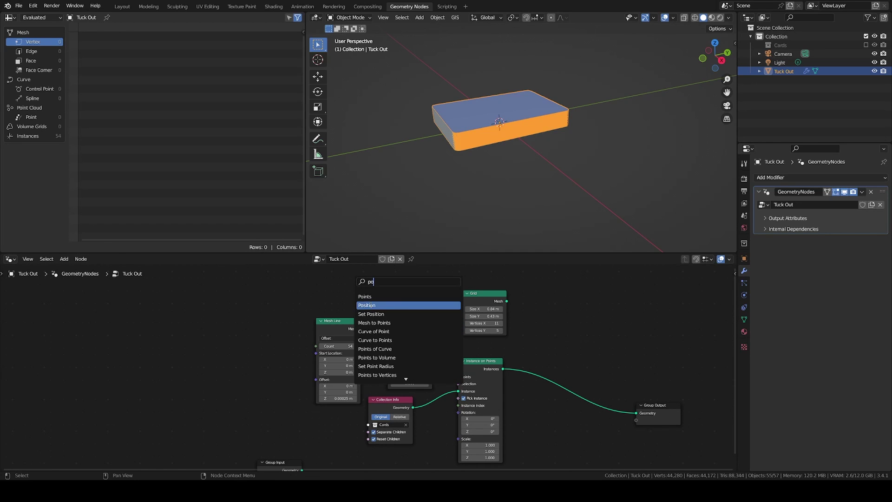
left_click(370, 304)
left_click(332, 438)
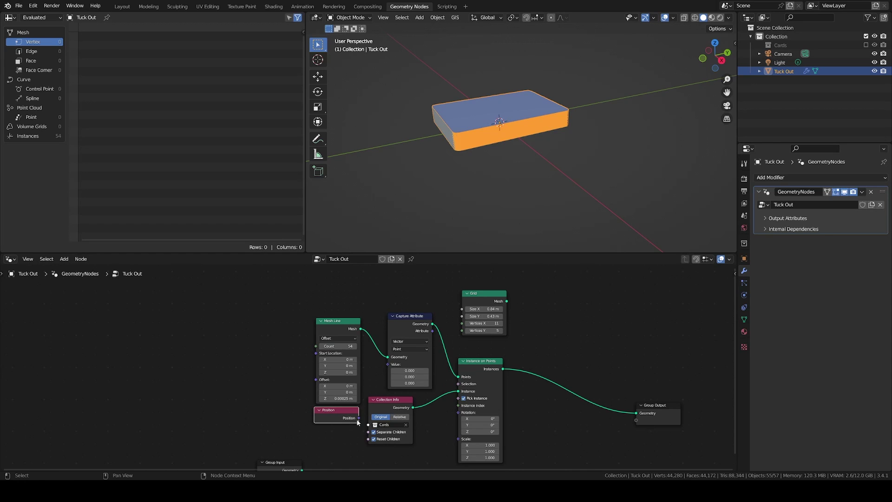
left_click_drag(395, 365, 394, 365)
left_click_drag(329, 330, 322, 289)
Add a Sample Index node beside the Grid node and set its data type to Vector
key("shift+a")
left_click(535, 273)
type("sample")
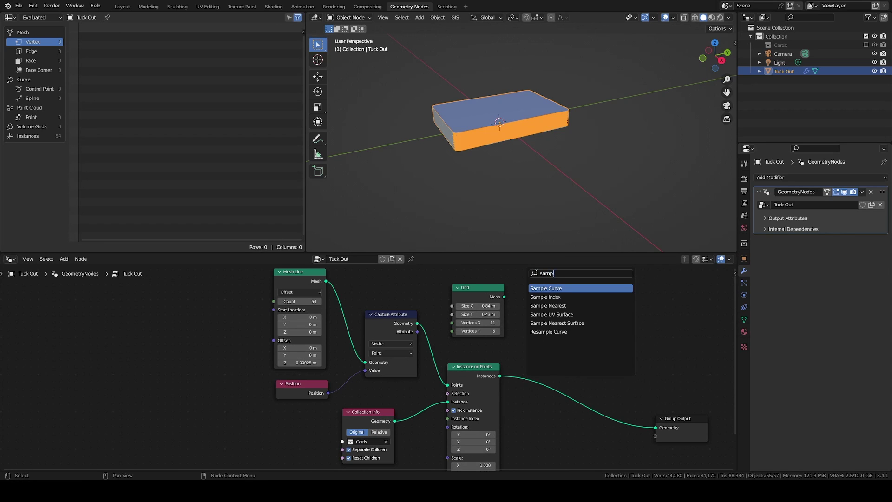
left_click(564, 297)
left_click(536, 302)
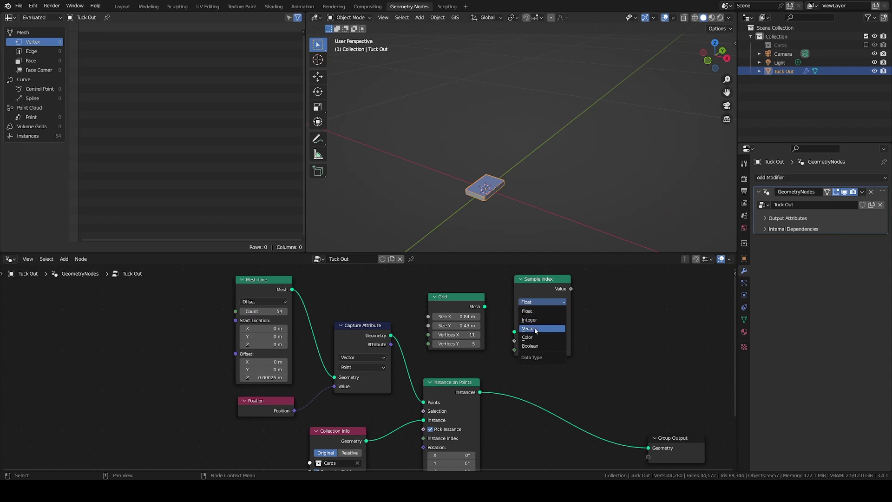
left_click(535, 330)
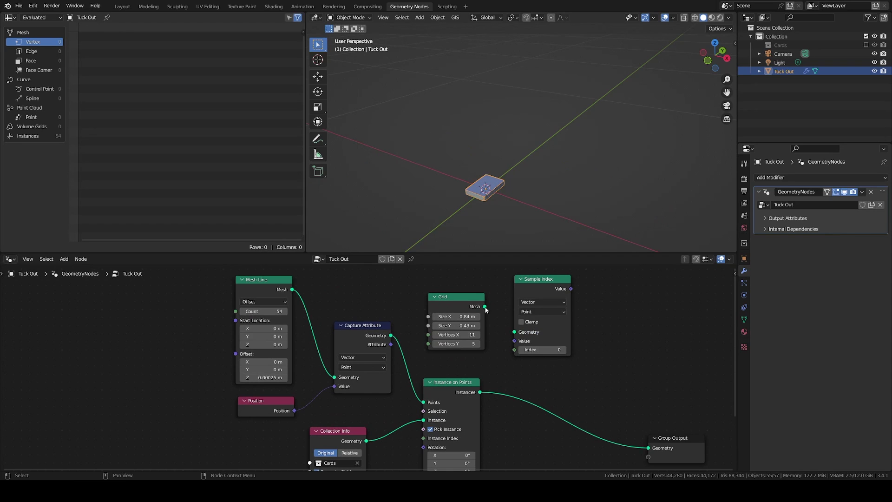
Link the Grid mesh to the Sample Index geometry and a duplicated Position node to its value
left_click_drag(484, 306, 514, 331)
left_click(285, 405)
key("shift+d")
left_click(472, 360)
left_click_drag(483, 369, 514, 340)
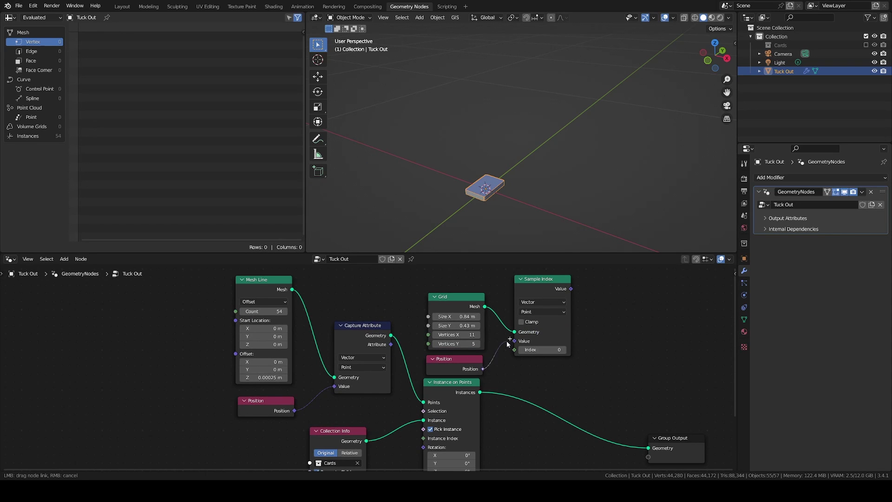
Insert a Set Position node between Instance on Points and Group Output, moving Group Output aside
scroll(538, 276, "down", 1)
key("shift+a")
type("set")
left_click(557, 308)
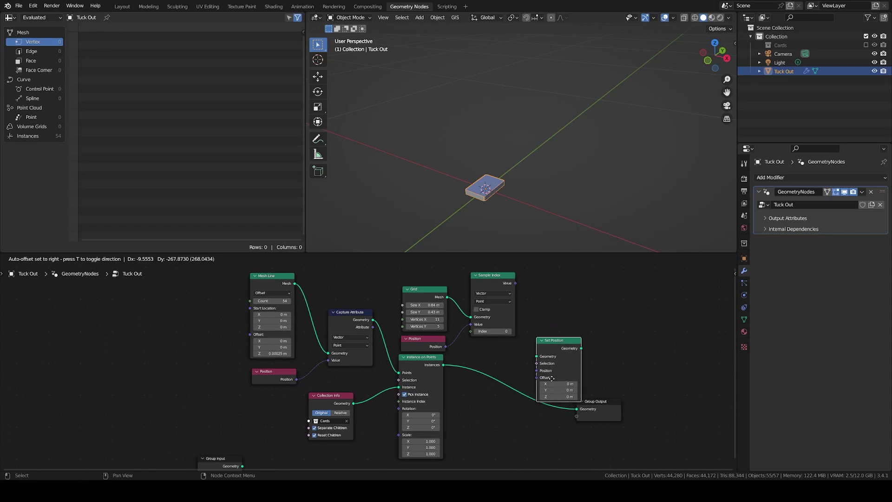
left_click(572, 398)
left_click_drag(591, 401, 654, 386)
Link the Sample Index value to the Position input of Set Position and set the sampled index to 14
left_click_drag(515, 282, 562, 386)
left_click_drag(492, 331, 509, 331)
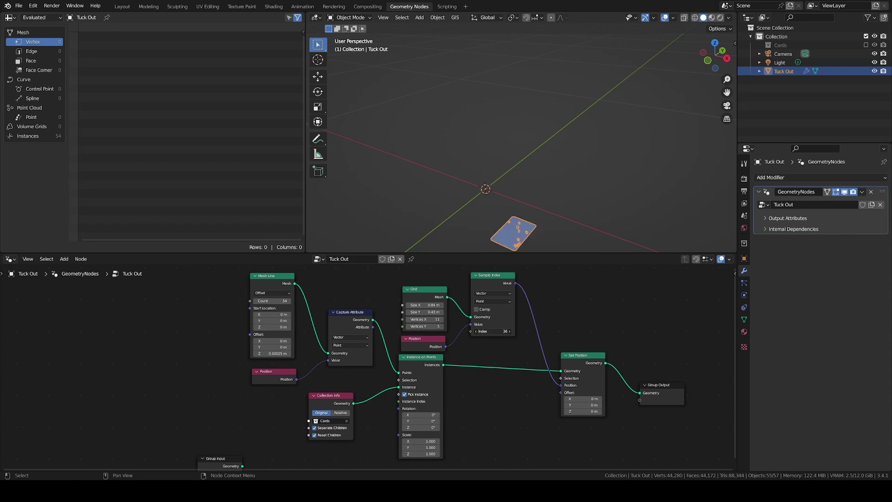
left_click_drag(509, 331, 514, 331)
Add an Index node below the second Position node and link it to the Index input of Sample Index
key("shift+a")
left_click(410, 277)
type("inde")
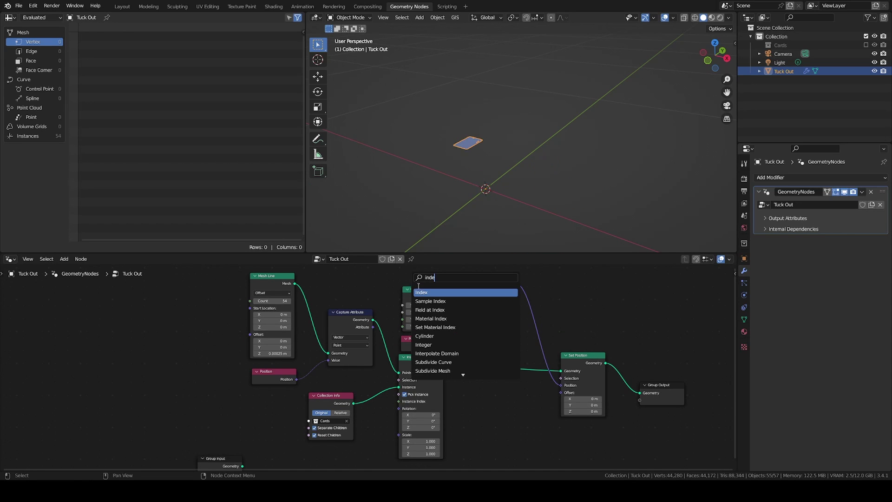
key("Return")
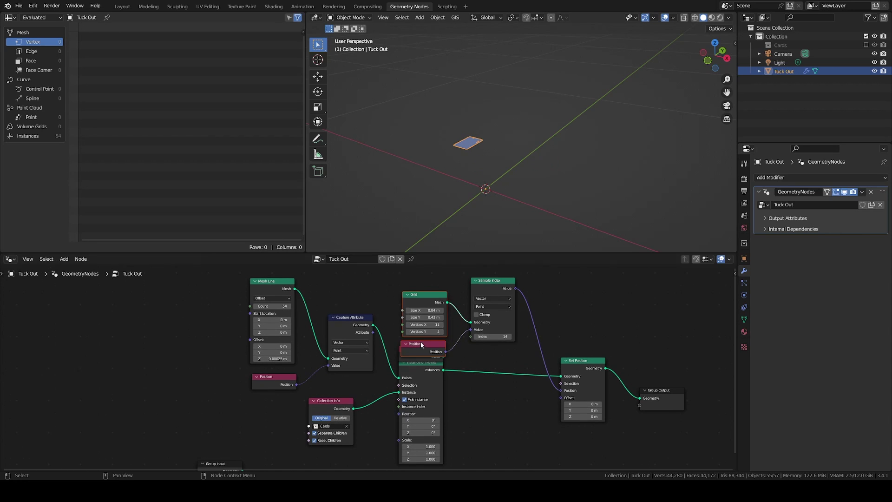
left_click(415, 336)
left_click_drag(441, 348, 470, 336)
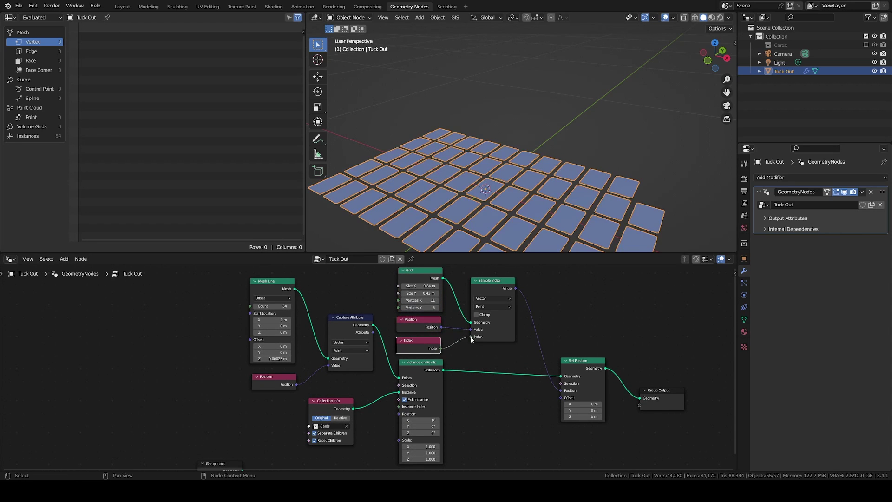
Insert a Mix node of type Vector between Sample Index and Set Position and link the captured attribute to its B input
scroll(513, 107, "down", 2)
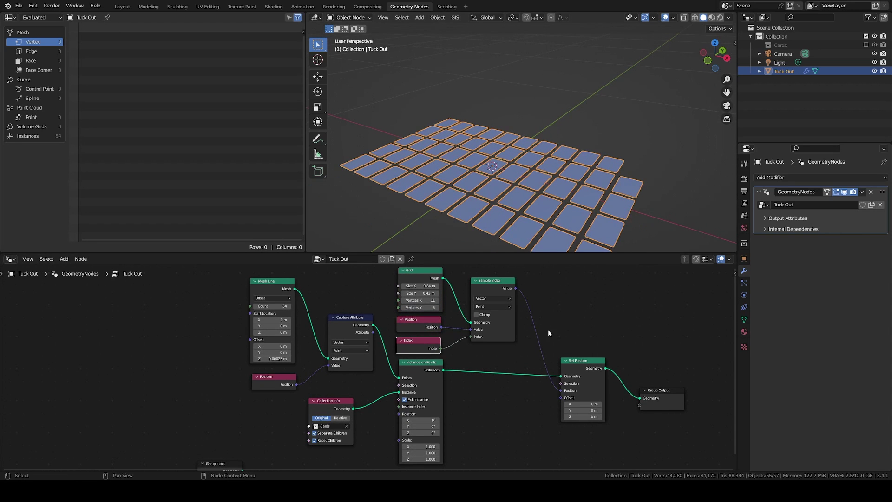
key("m")
key("m")
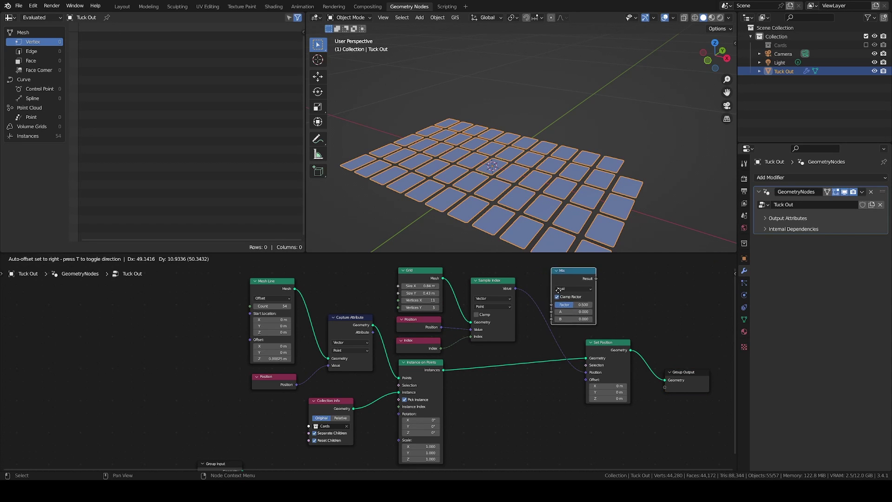
left_click(580, 296)
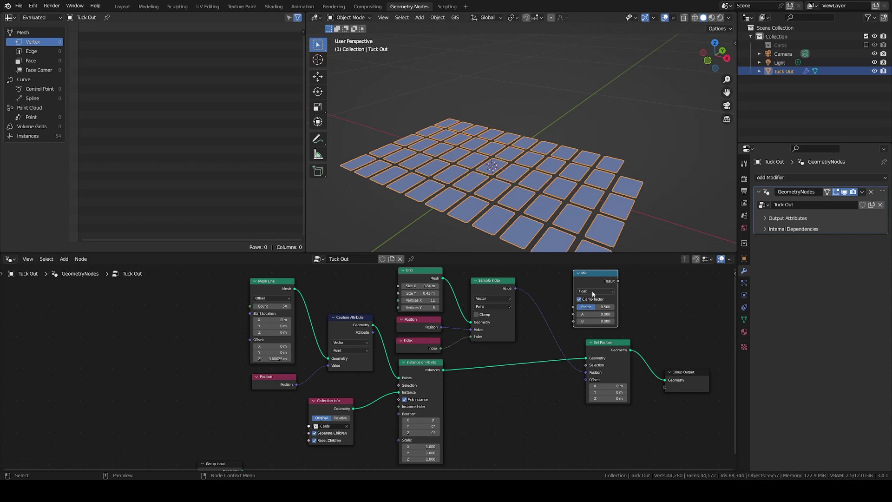
left_click(593, 291)
left_click(587, 307)
left_click_drag(595, 278, 563, 307)
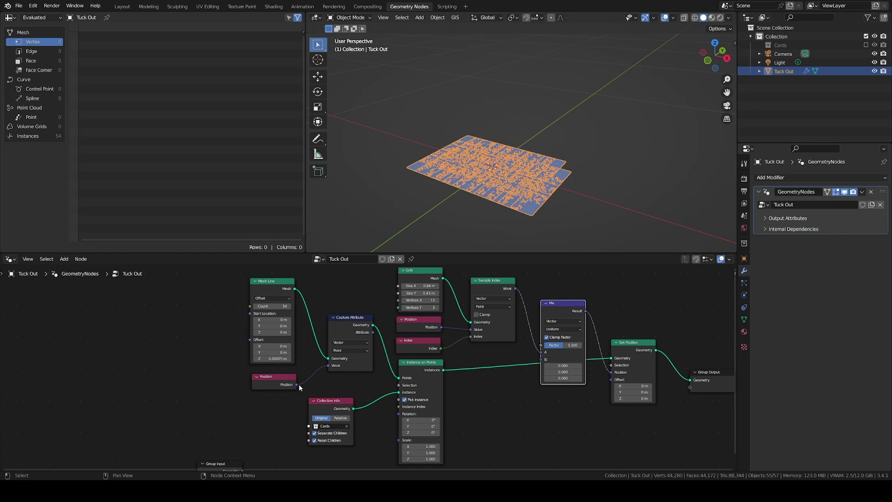
left_click_drag(373, 331, 544, 344)
Insert a Transform node between the Grid and Sample Index nodes
key("shift+a")
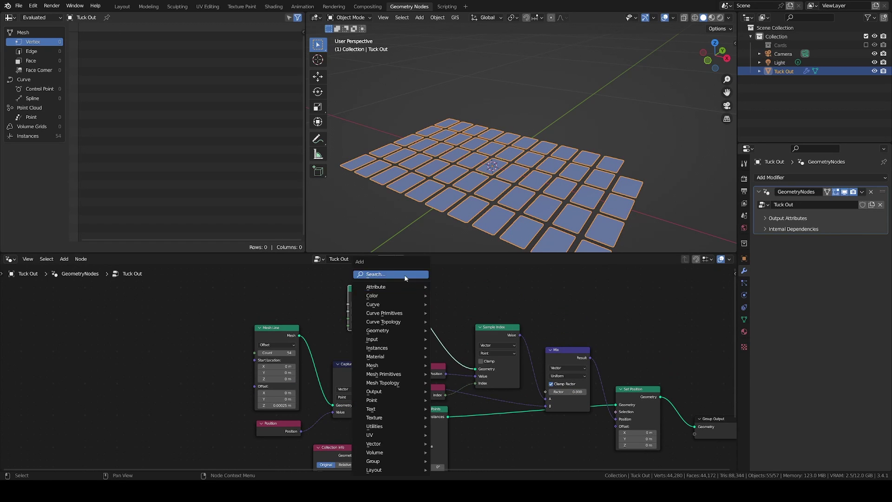
left_click(406, 276)
type("t")
key("Return")
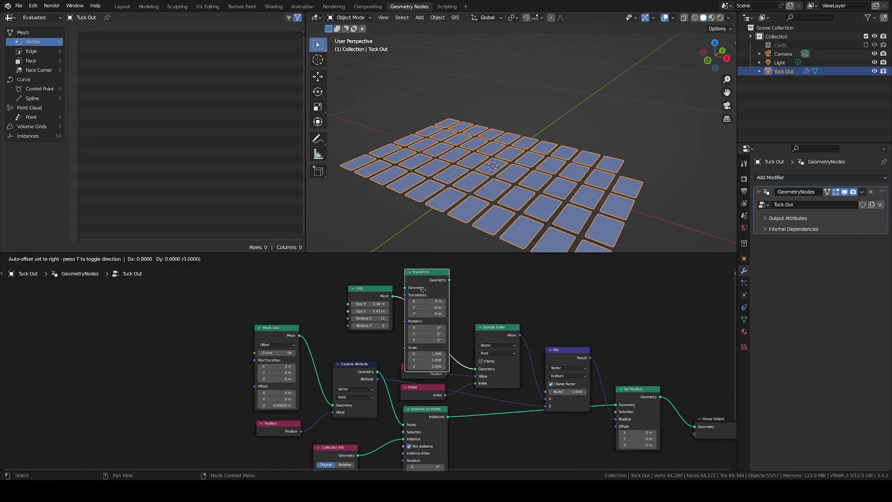
left_click_drag(438, 270, 433, 267)
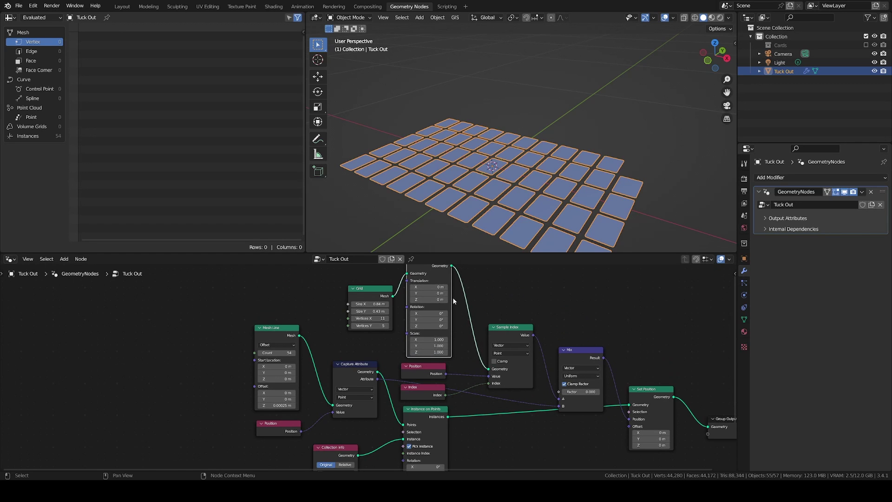
Set the Transform node's Y translation to 0.72 m and the Mix factor to 1
middle_click_drag(454, 302, 457, 324)
left_click_drag(428, 317, 480, 317)
mouse_move(593, 409)
left_mouse_down()
mouse_move(630, 409)
mouse_move(593, 410)
left_mouse_up()
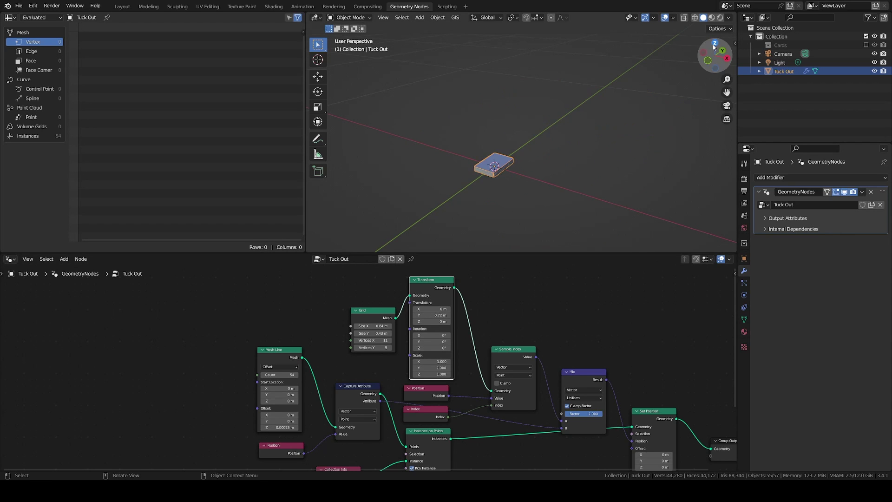
View the card stack from the top and draw an annotation stroke beside it
left_click(714, 43)
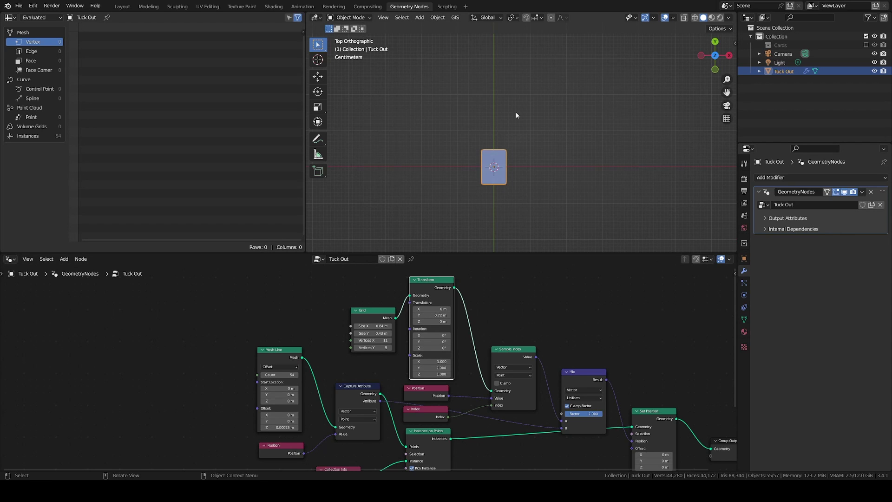
left_click(318, 139)
left_click_drag(421, 132, 466, 194)
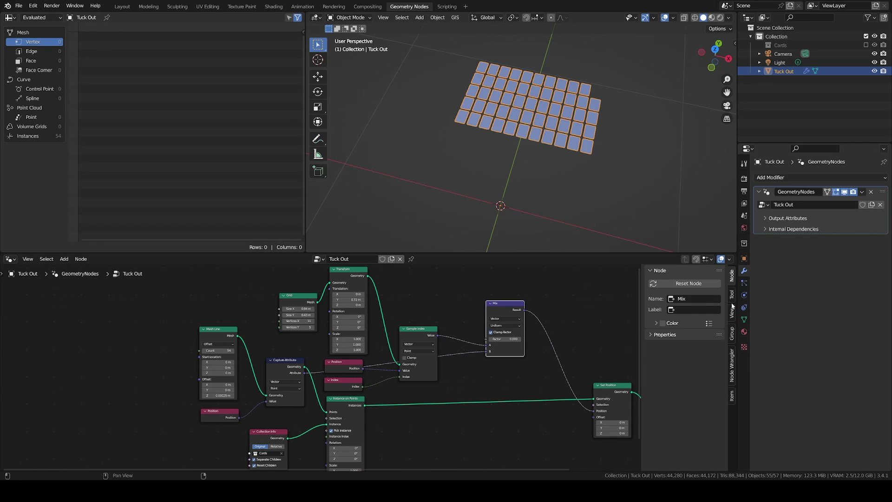
Add a float group input named Factor to the Tuck Out node group
left_click(731, 331)
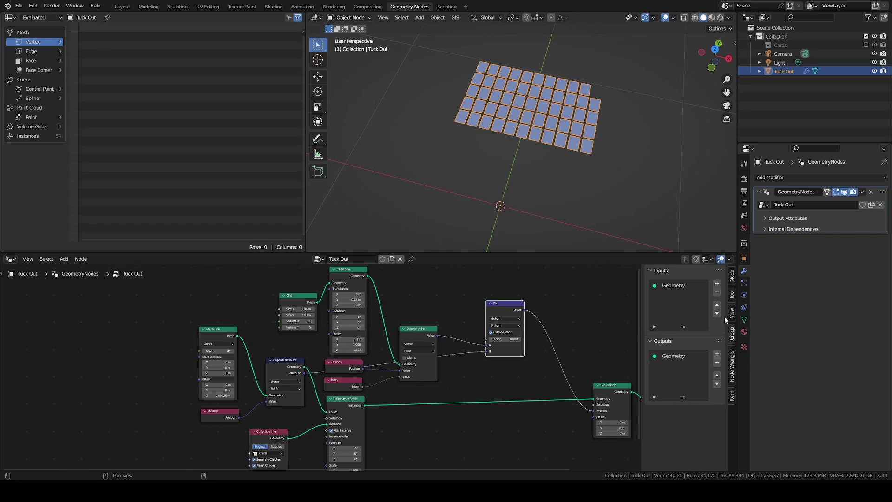
left_click(716, 283)
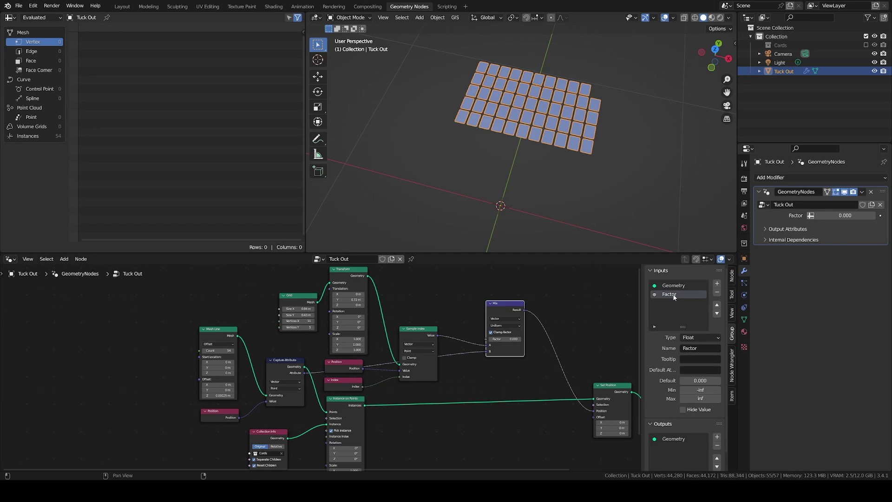
Add a Group Input node above the Sample Index node
middle_click_drag(430, 304, 441, 316)
key("shift+a")
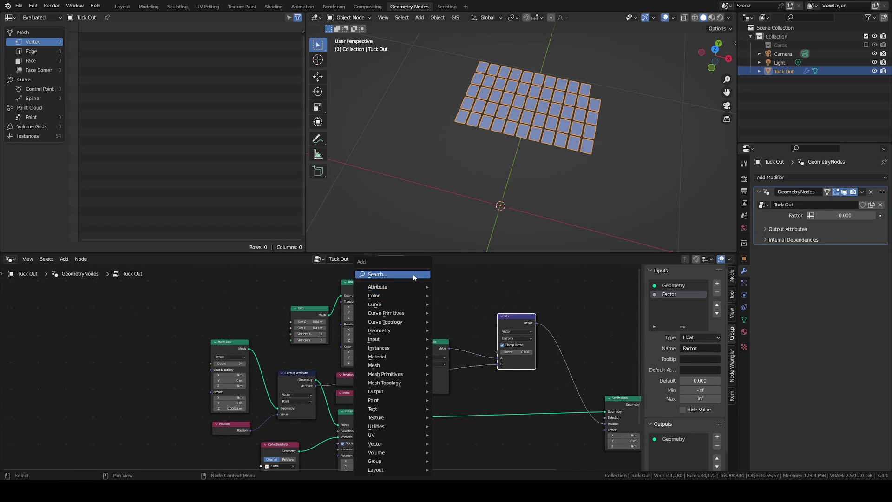
left_click(415, 277)
type("inp")
left_click(442, 293)
left_click(445, 302)
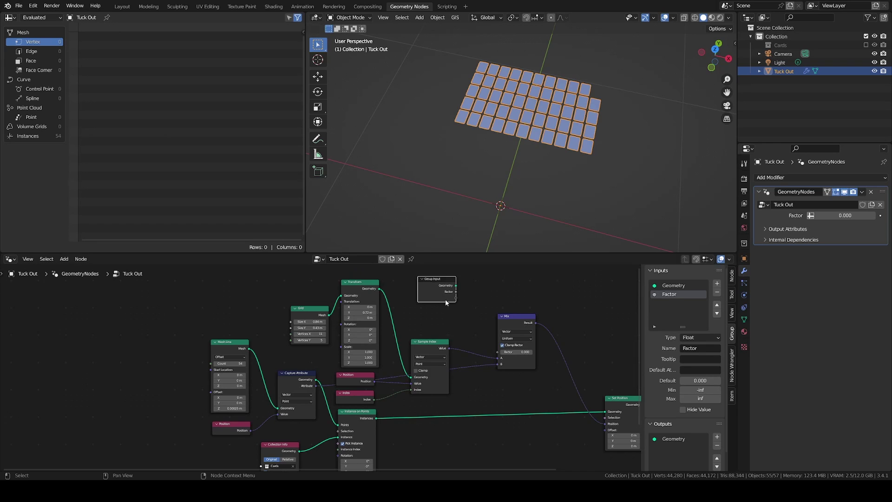
Switch the Mix node's factor mode to Non-Uniform and adjust its Y factor
middle_click_drag(482, 312, 441, 314)
left_click(442, 314)
scroll(440, 319, "up", 1)
left_click(439, 345)
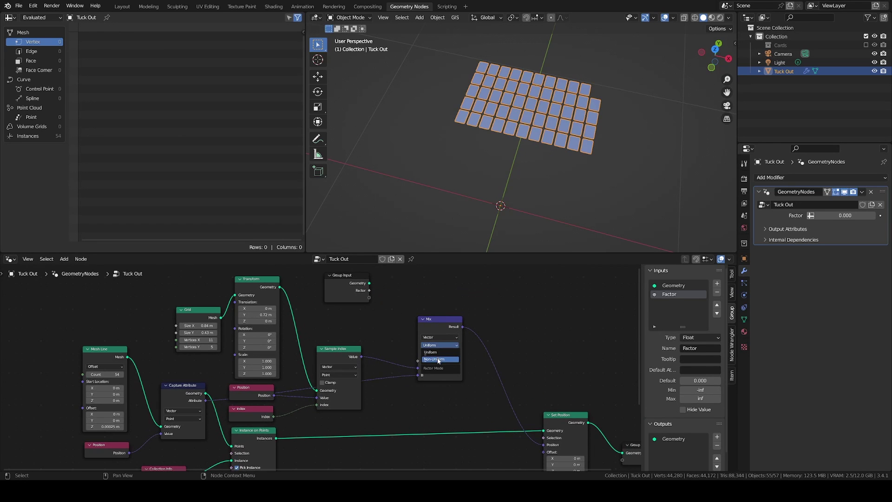
left_click(439, 359)
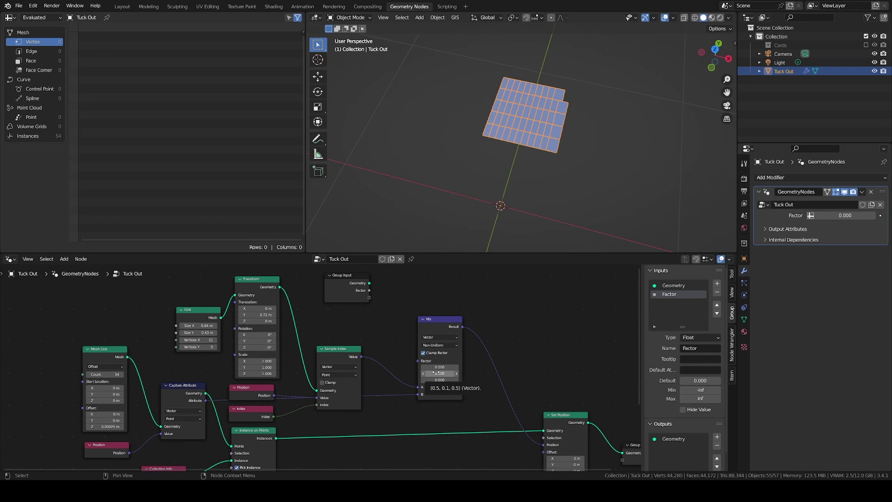
left_click_drag(436, 372, 427, 373, "shift")
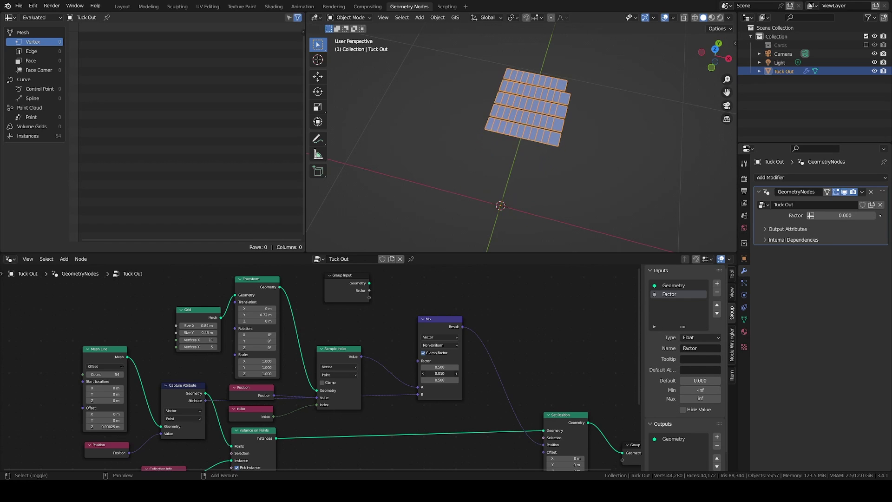
Add an RGB Curves node between the Group Input and Mix nodes
key("shift+a")
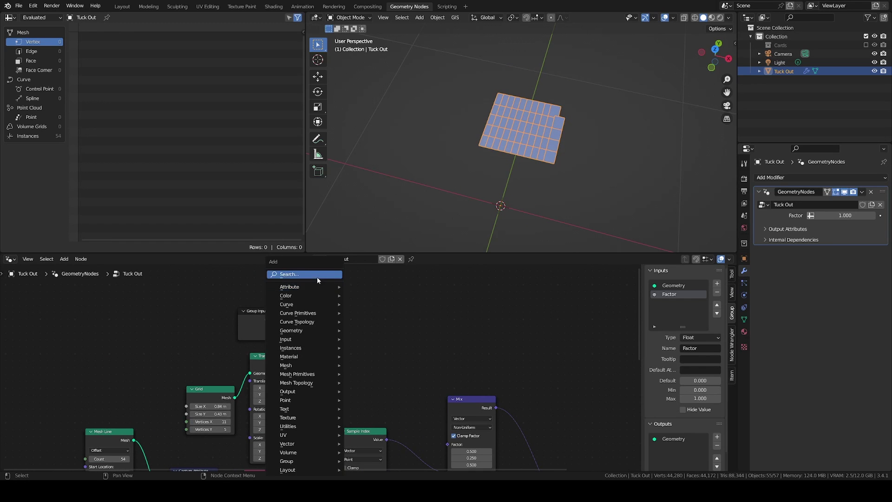
type("rgb")
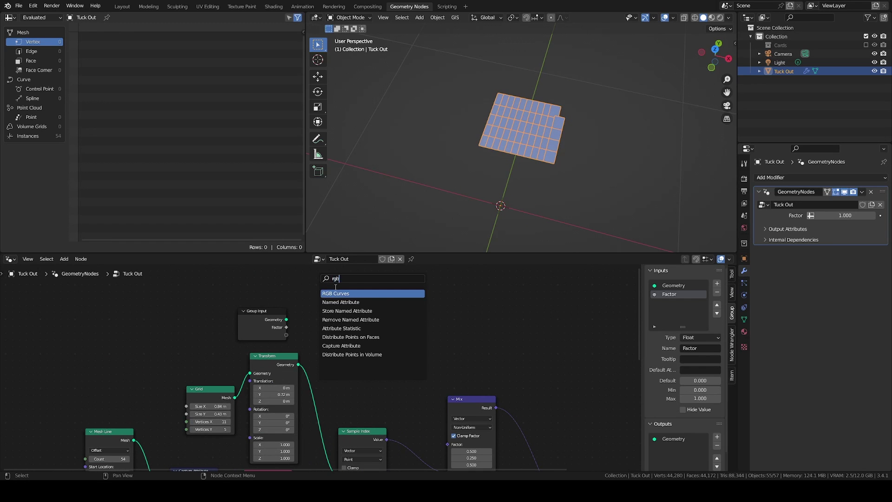
key("Return")
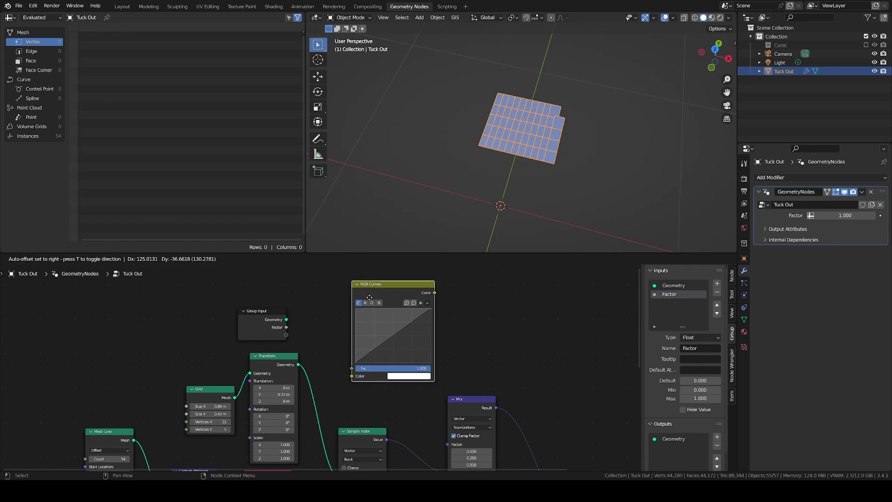
left_click(365, 297)
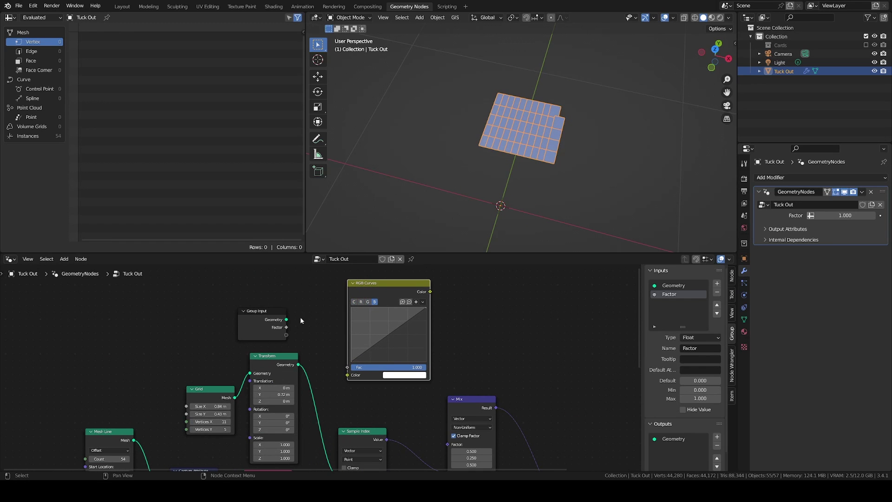
Connect the Group Input's Factor to the RGB Curves Color input and the curve's Color output to the Mix Factor
left_click_drag(286, 327, 347, 376)
scroll(435, 332, "down", 2)
left_click_drag(424, 286, 446, 365)
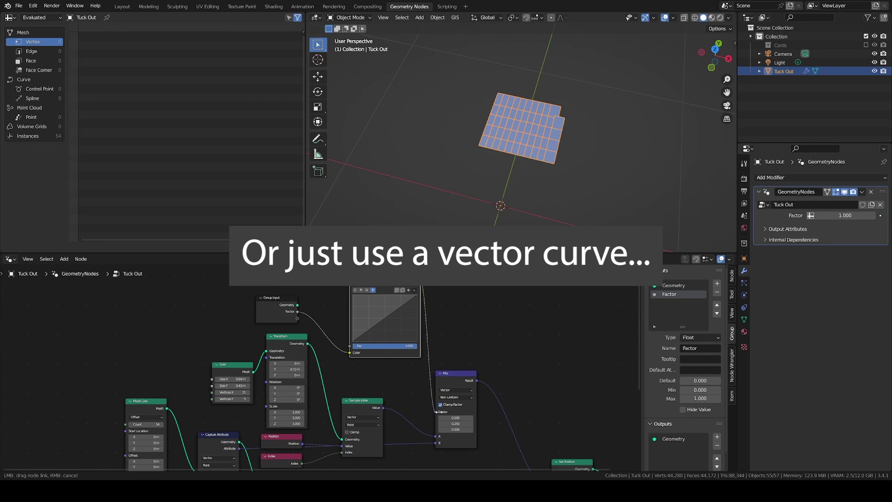
left_click_drag(437, 411, 439, 411)
scroll(474, 302, "up", 3)
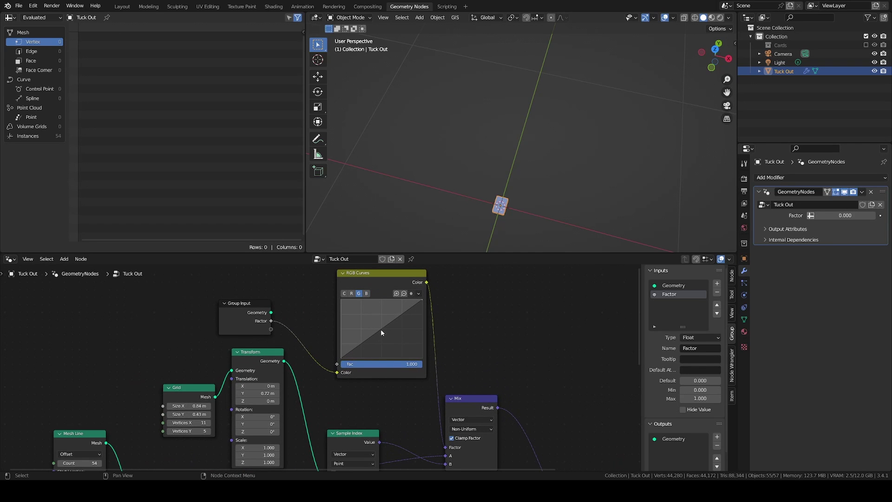
Add a point to the green curve and shape it to about 0.17, 0.35, testing the motion with the Factor value
left_click_drag(380, 329, 400, 344)
left_click_drag(831, 215, 873, 215)
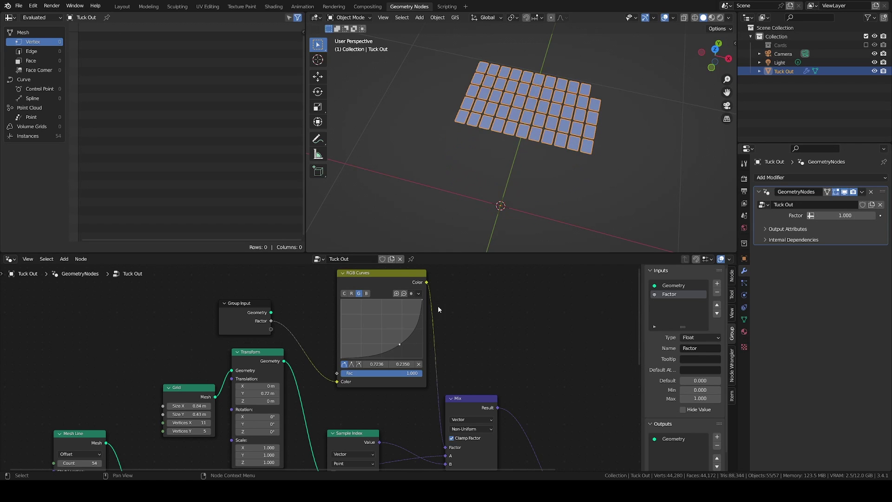
left_click_drag(400, 344, 363, 317)
mouse_move(836, 216)
left_mouse_down()
mouse_move(817, 215)
mouse_move(843, 215)
left_mouse_up()
left_click_drag(363, 327, 349, 335)
left_click_drag(843, 215, 820, 215)
left_click_drag(349, 335, 354, 337)
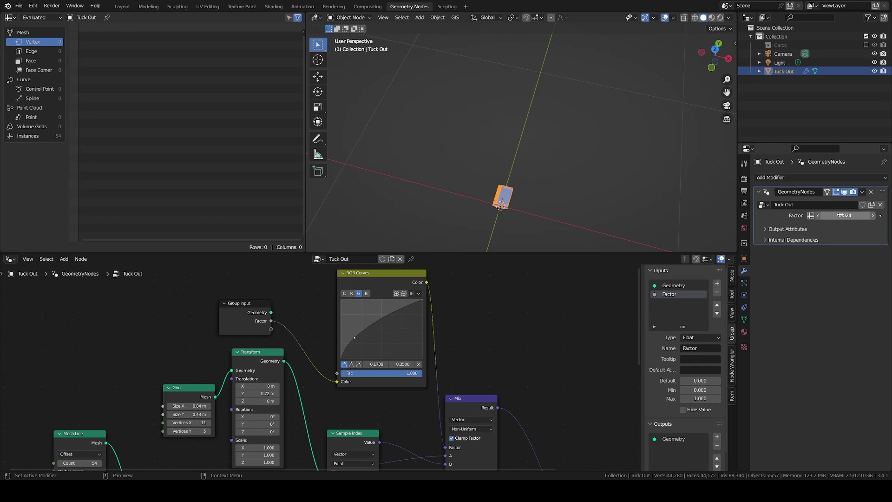
Move the green curve's point to about 0.036, 0.24 and sweep the Factor to check the card motion
left_click_drag(840, 215, 864, 215)
left_click_drag(355, 338, 344, 344)
left_click_drag(840, 215, 859, 215)
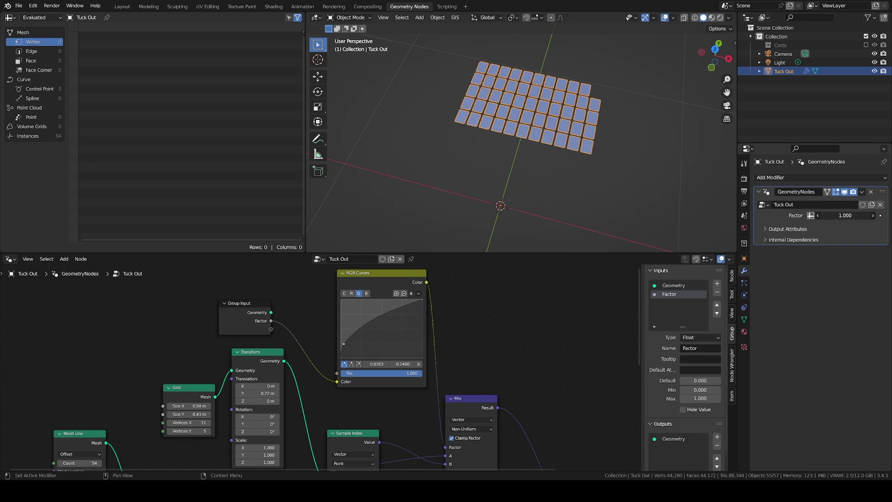
left_click_drag(859, 215, 820, 215)
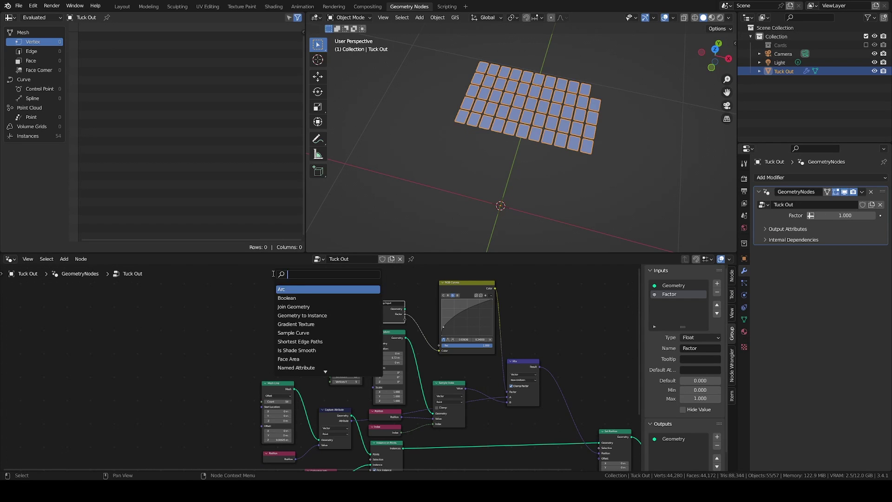
Add a Vector Math node set to Length and feed the Capture Attribute output into its Vector input
type("vec")
left_click(291, 297)
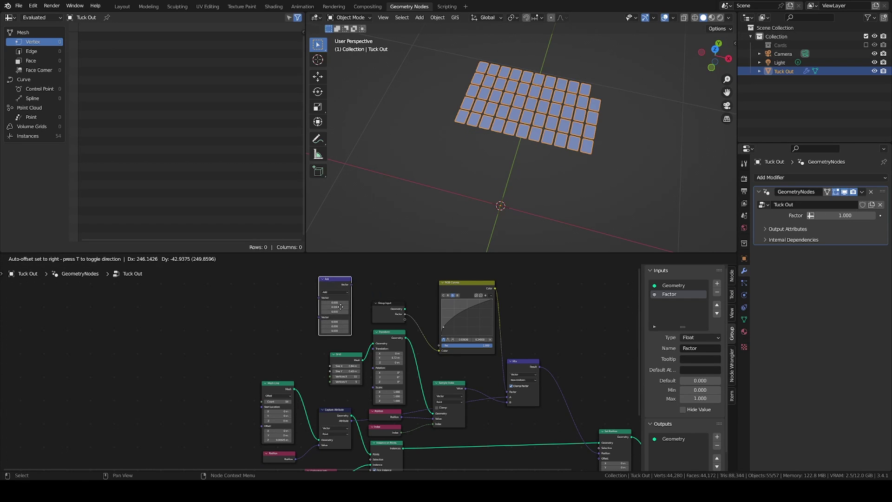
left_click(332, 291)
left_click(332, 293)
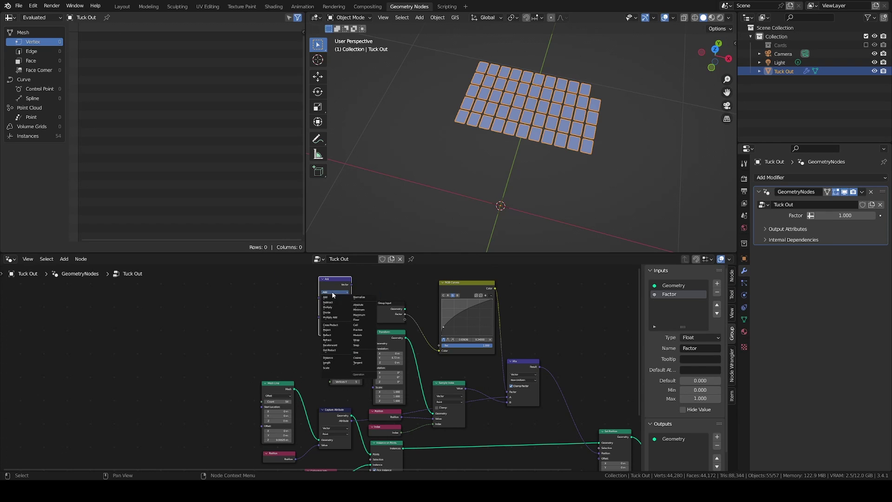
left_click(331, 363)
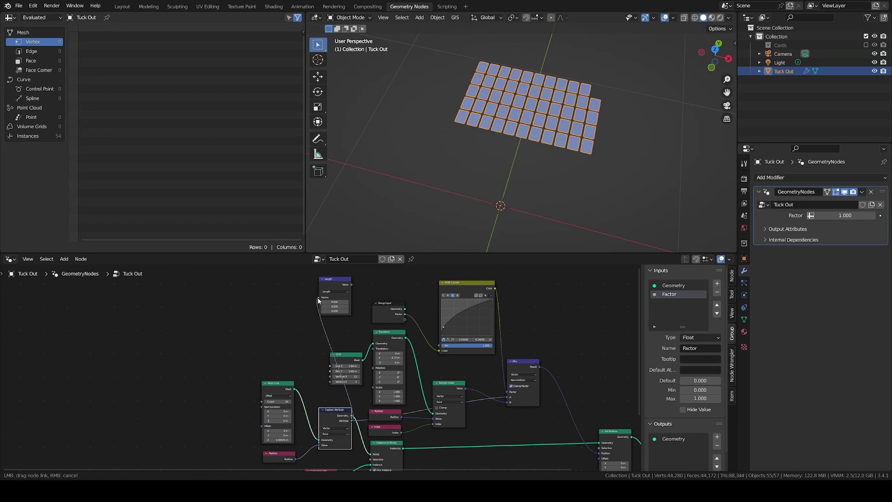
scroll(335, 340, "up", 3)
left_click_drag(319, 301, 399, 297)
Add a Math node set to Multiply and connect the Length value to it
scroll(487, 296, "up", 3)
key("shift+a")
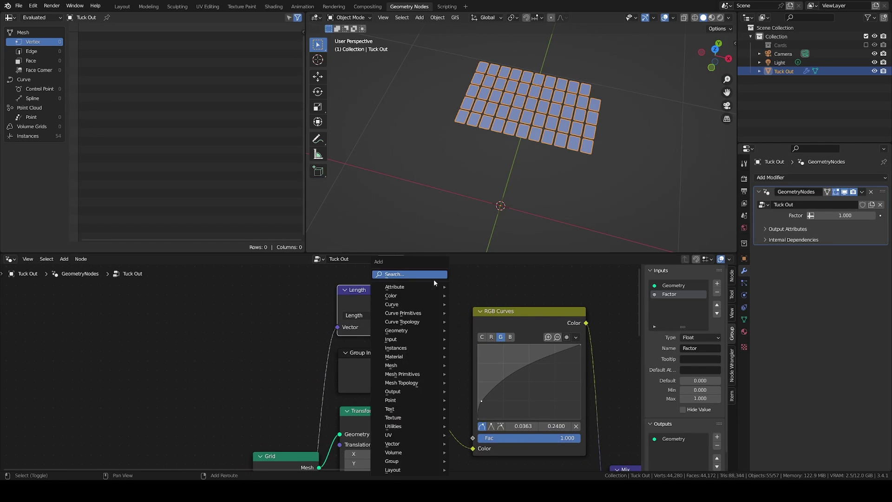
type("mat")
left_click(449, 292)
left_click(448, 293)
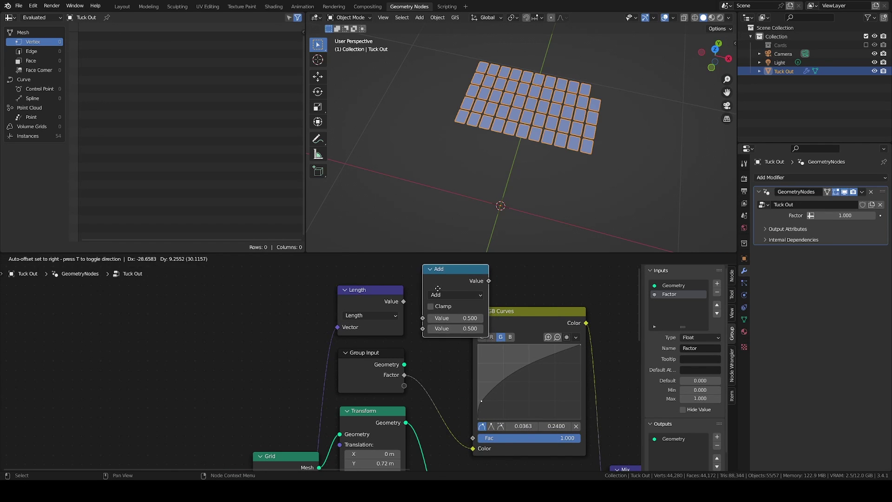
left_click(455, 294)
left_click(458, 339)
left_click_drag(403, 301, 428, 322)
Insert a Math Add node between the Group Input's Factor and the RGB Curves node
scroll(425, 316, "down", 4)
key("shift+a")
type("math")
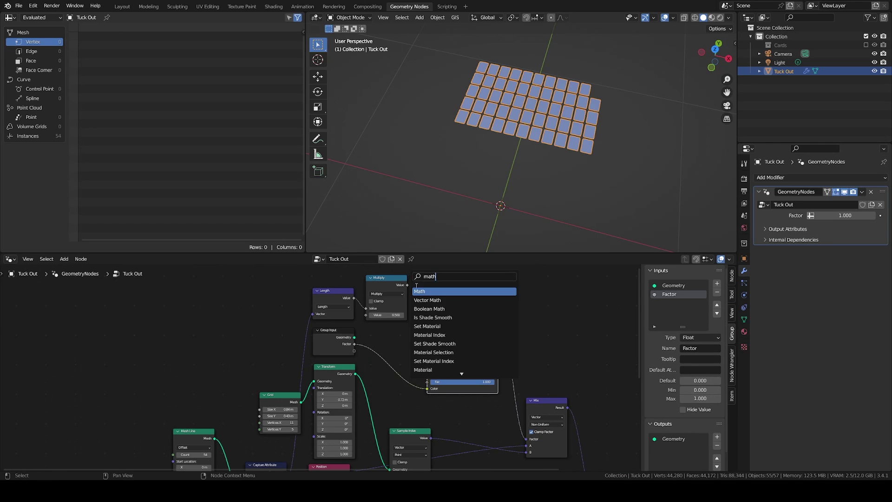
key("Return")
left_click(390, 365)
left_click_drag(403, 352, 415, 348)
Connect the Multiply result to the Add node, raise the multiplier to about 61.02 and test with the Factor
left_click_drag(407, 285, 391, 377)
left_click_drag(388, 314, 420, 314)
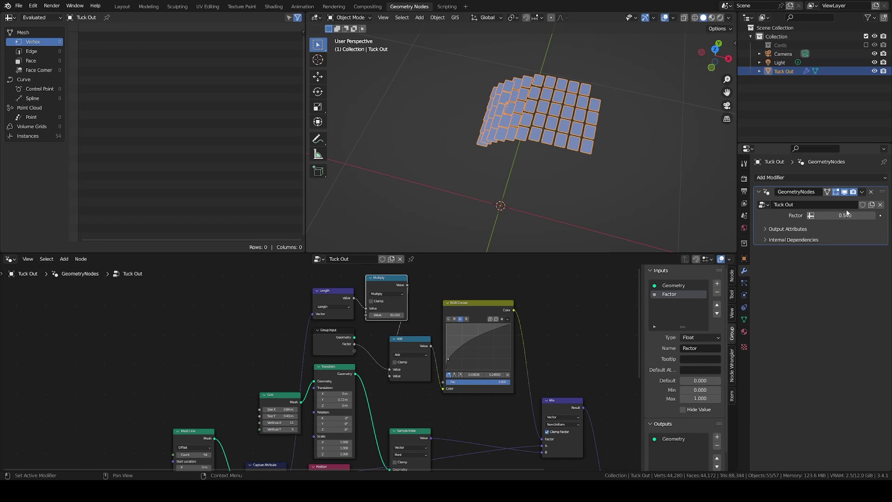
mouse_move(847, 215)
left_mouse_down()
mouse_move(822, 215)
mouse_move(831, 215)
left_mouse_up()
Add a Noise Texture node beside the Length node
key("shift+a")
type("no")
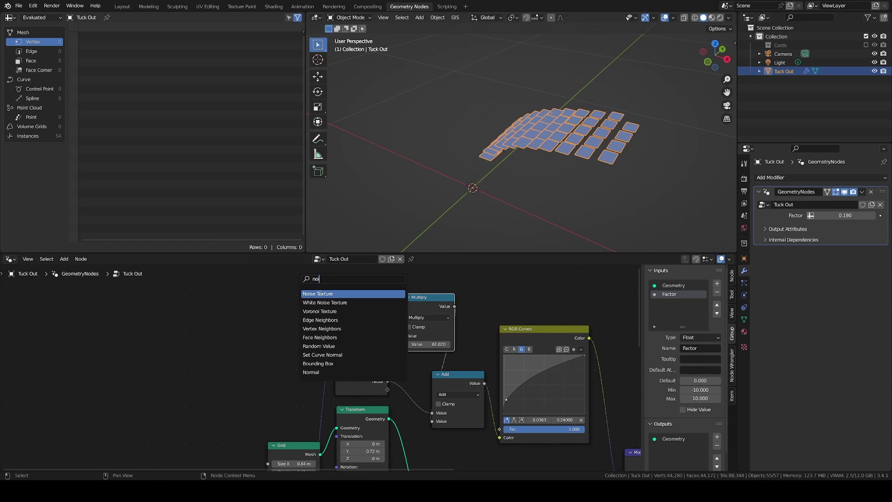
key("Return")
left_click(271, 302)
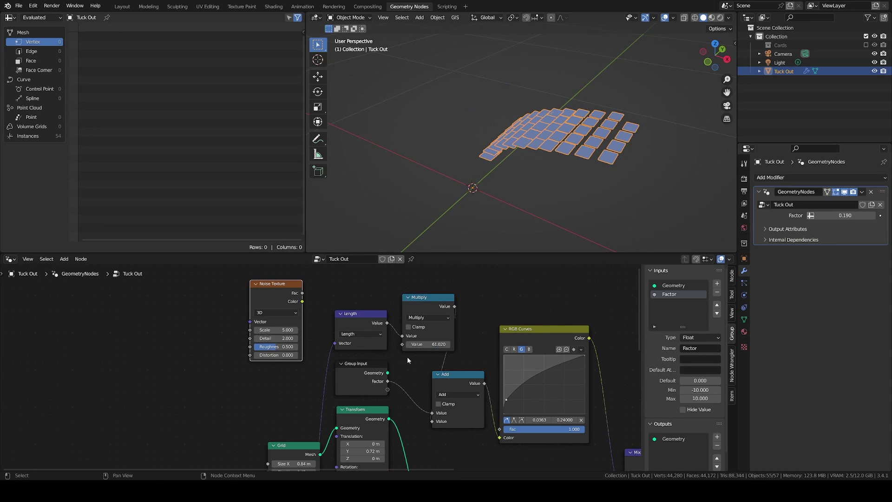
Duplicate the Add node after the Multiply node and connect the Noise Texture's Fac output to it
key("shift+d")
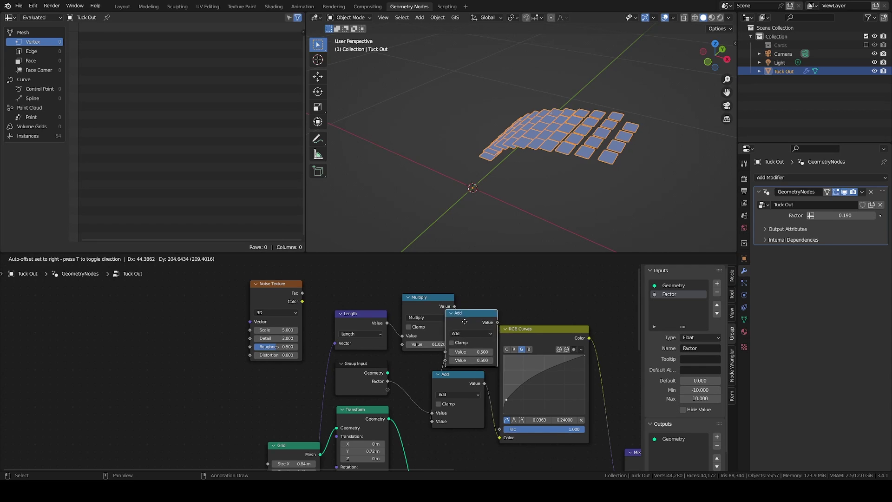
left_click(467, 323)
left_click_drag(302, 293, 459, 344)
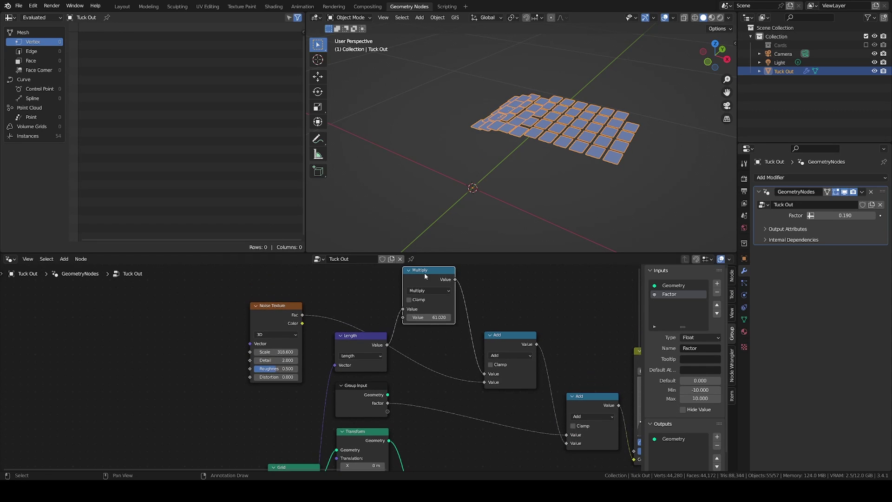
Adjust the multiplier scaling the noise and sweep the Factor to test the randomness
left_click_drag(424, 370, 441, 370)
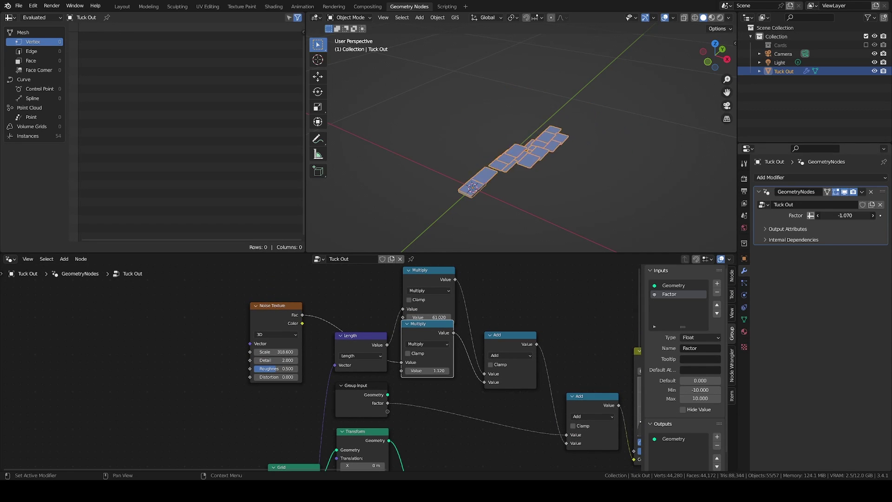
left_click_drag(845, 215, 864, 215)
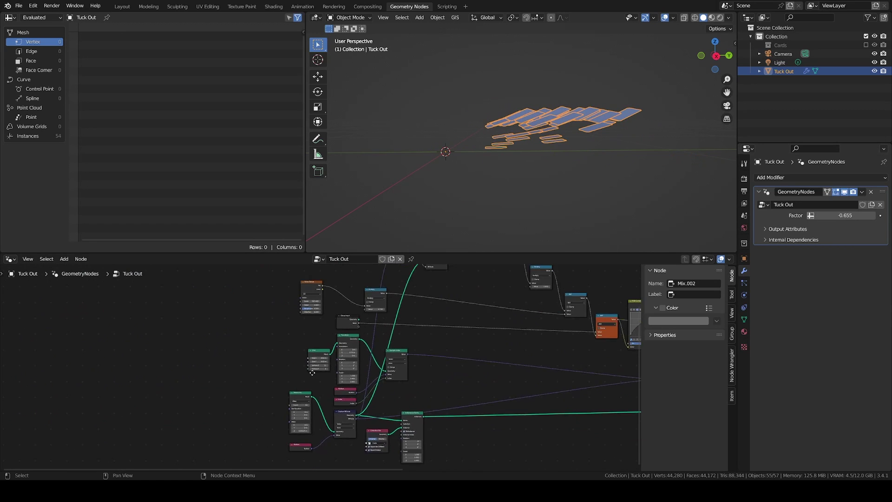
Connect the Capture Attribute's attribute output to the Noise Texture's Vector input
middle_click_drag(312, 373, 323, 363)
scroll(342, 327, "up", 1)
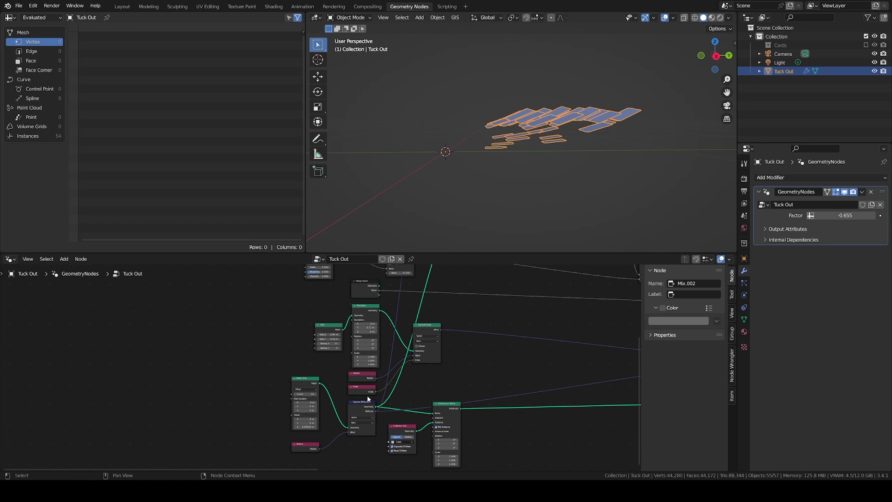
left_click_drag(376, 410, 306, 314)
Test the Factor up to 0.52 and arrange the Attribute Statistic and Length nodes ahead of the Multiply node
left_click_drag(846, 215, 813, 215)
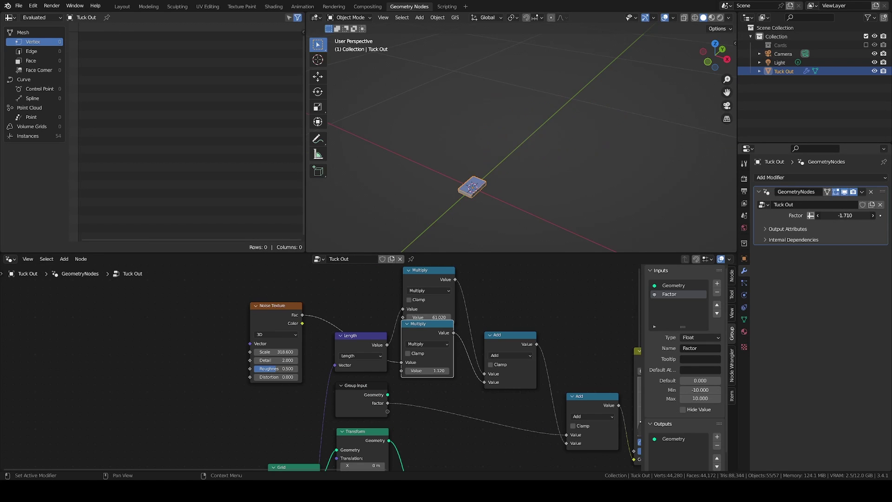
left_click_drag(832, 215, 855, 215)
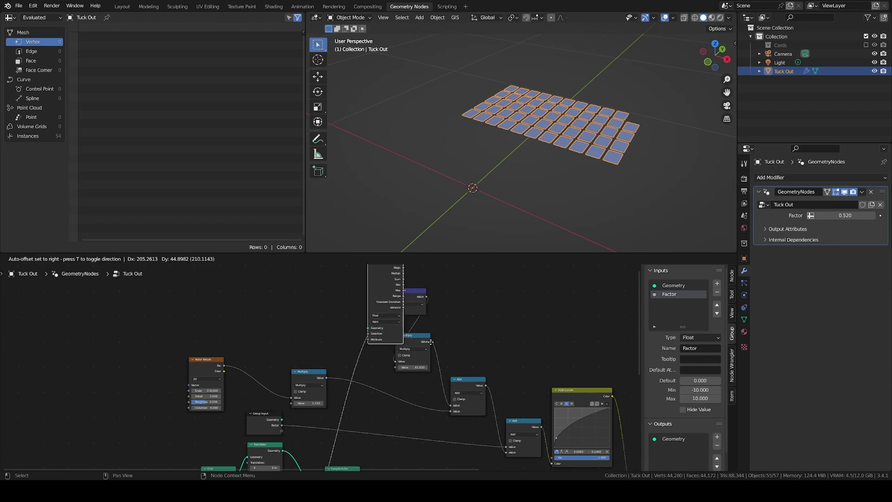
left_click_drag(390, 274, 483, 274)
left_click_drag(421, 299, 367, 302)
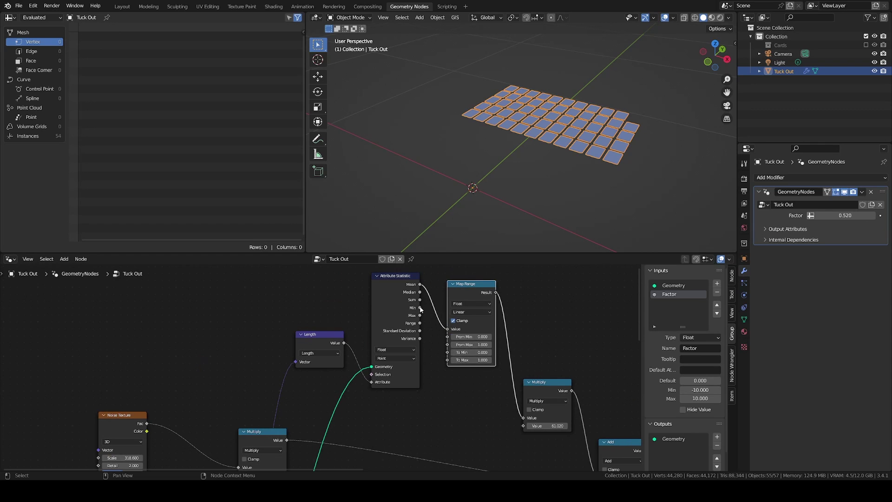
Wire Attribute Statistic's Min and Max to Map Range's From Min and From Max, Length to its Value, and set the following Multiply to 1
left_click_drag(420, 307, 448, 344)
left_click_drag(447, 329, 433, 335)
left_click_drag(343, 343, 450, 329)
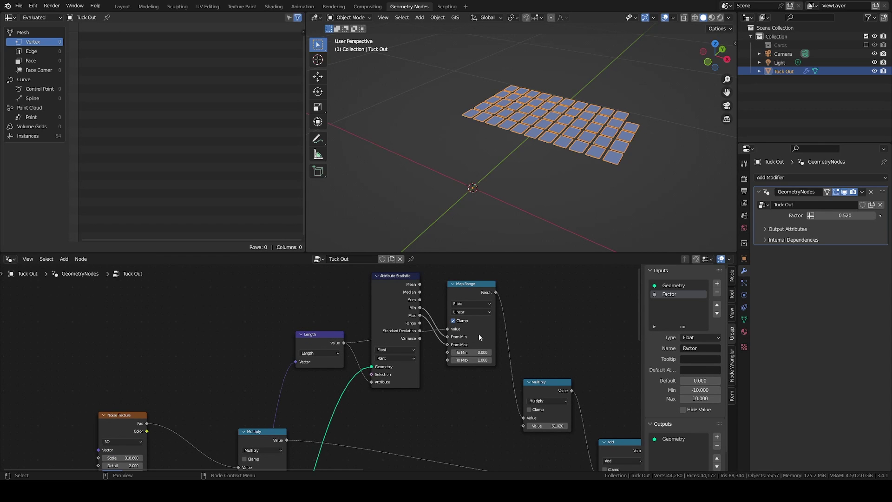
left_click_drag(548, 425, 513, 426)
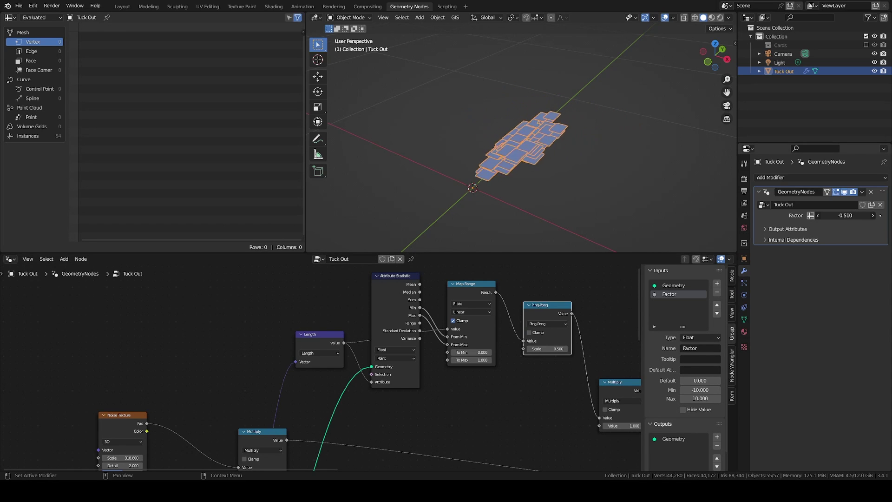
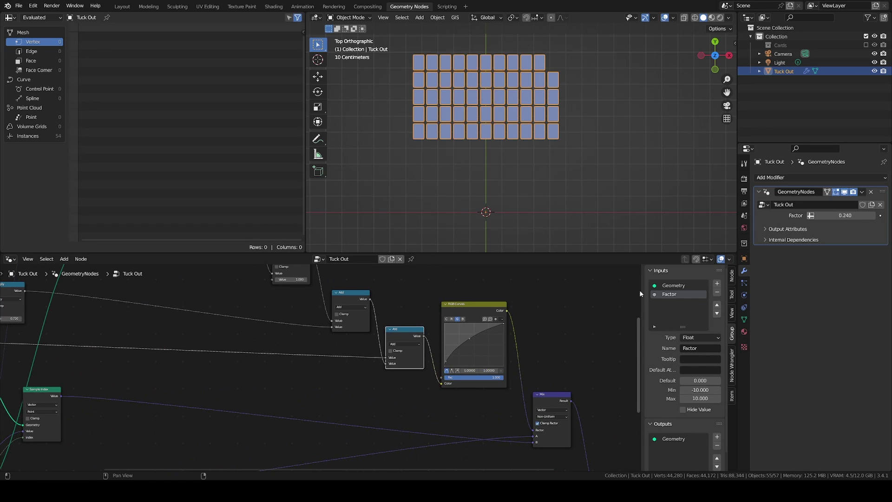
Give the Add node feeding the RGB Curves a custom orange-red node color
left_click(732, 276)
left_click(662, 323)
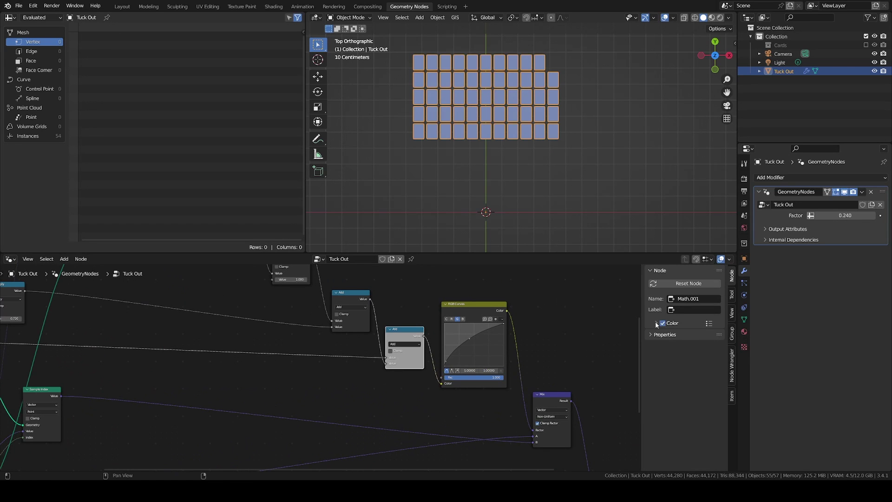
left_click(656, 322)
left_click(678, 336)
left_click(683, 264)
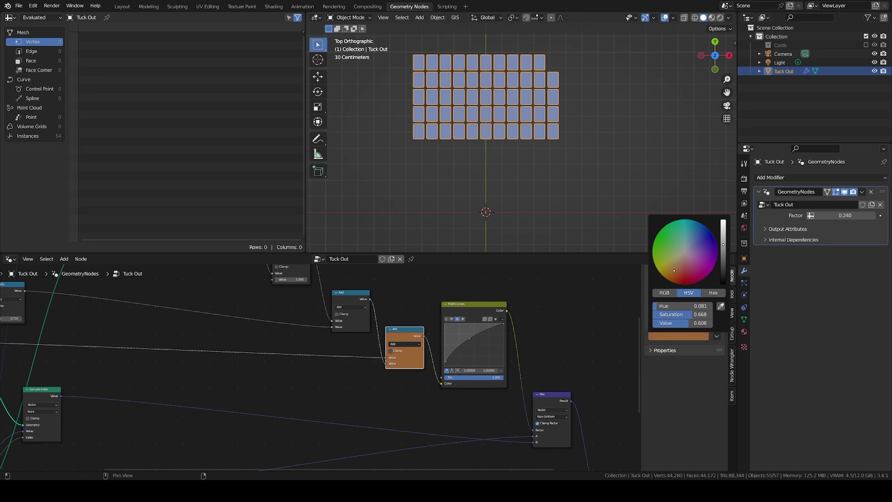
left_click_drag(689, 315, 704, 314)
Duplicate the Vector Mix node, place the copy above Set Position and change its factor mode to Uniform
scroll(540, 358, "down", 5)
middle_click_drag(536, 396, 400, 363)
scroll(469, 369, "up", 6)
left_click(392, 354)
middle_click_drag(472, 360, 466, 317)
key("shift+d")
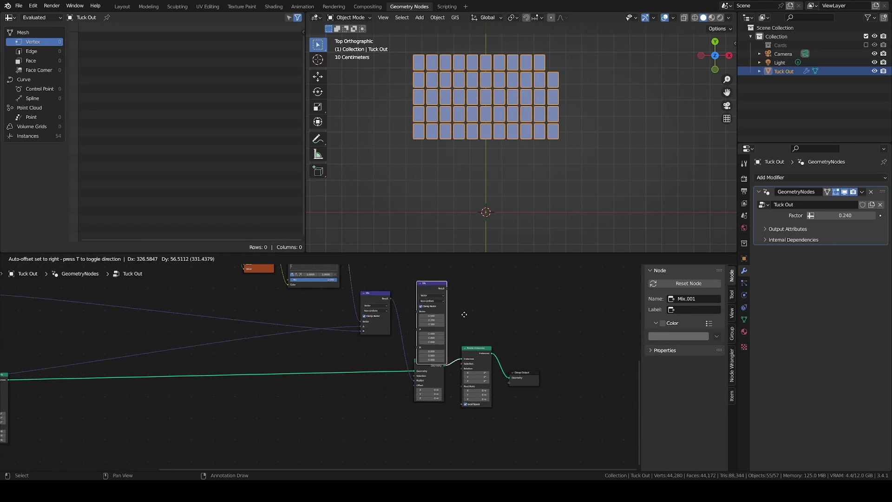
left_click(461, 302)
middle_click_drag(290, 272, 288, 305)
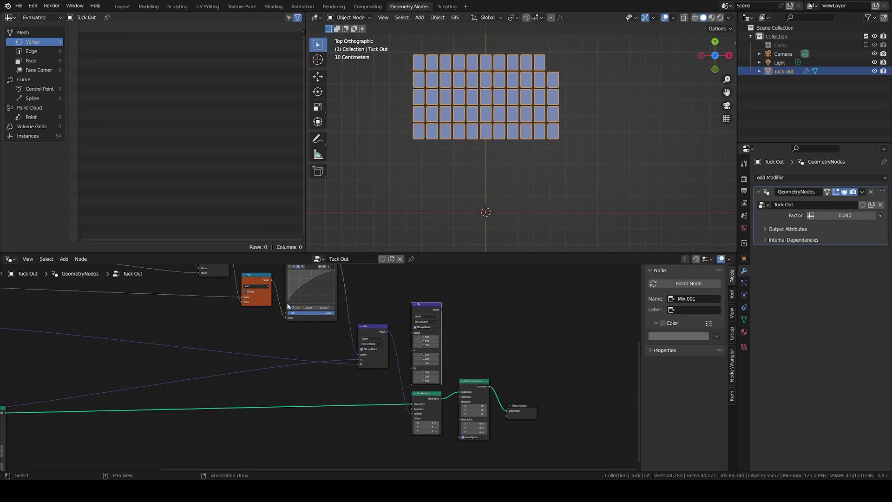
scroll(424, 322, "up", 1)
left_click(426, 319)
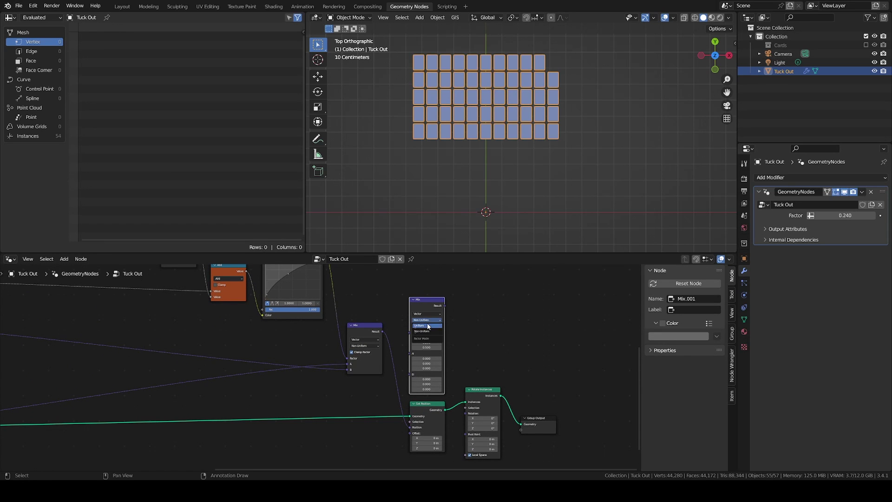
left_click(428, 325)
Drive the new Mix's Factor from the orange Add node, wire its Result to Rotate Instances' Rotation, and adjust its B vector
left_click_drag(245, 271, 410, 333)
mouse_move(467, 344)
middle_mouse_down()
mouse_move(463, 333)
mouse_move(453, 334)
middle_mouse_up()
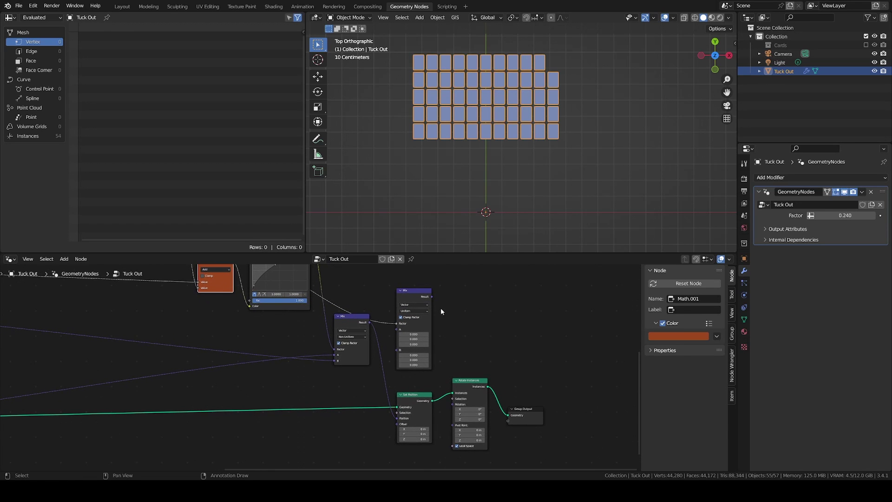
scroll(414, 364, "up", 3)
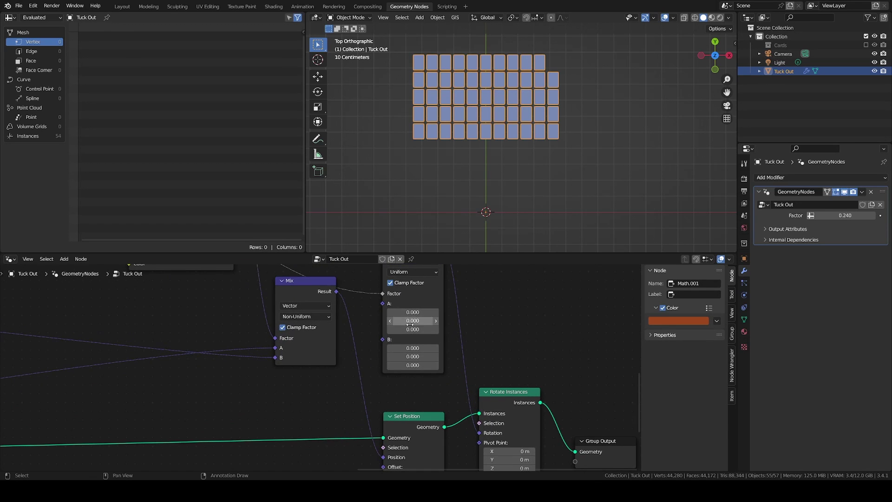
left_click_drag(412, 357, 428, 365)
right_click(412, 357)
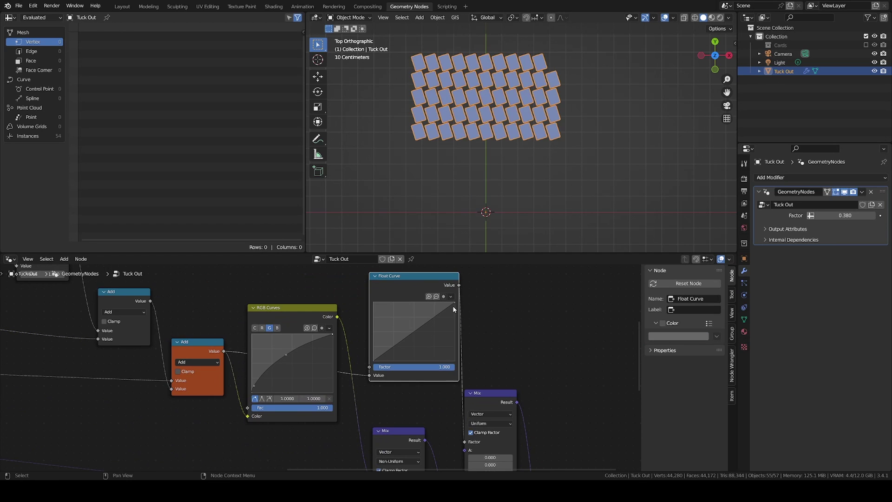
Shape the Float Curve into an arch peaking at about 0.51, and set the rotation Mix's B vector to 0.420, 0.160, 0.310
left_click_drag(453, 303, 410, 312)
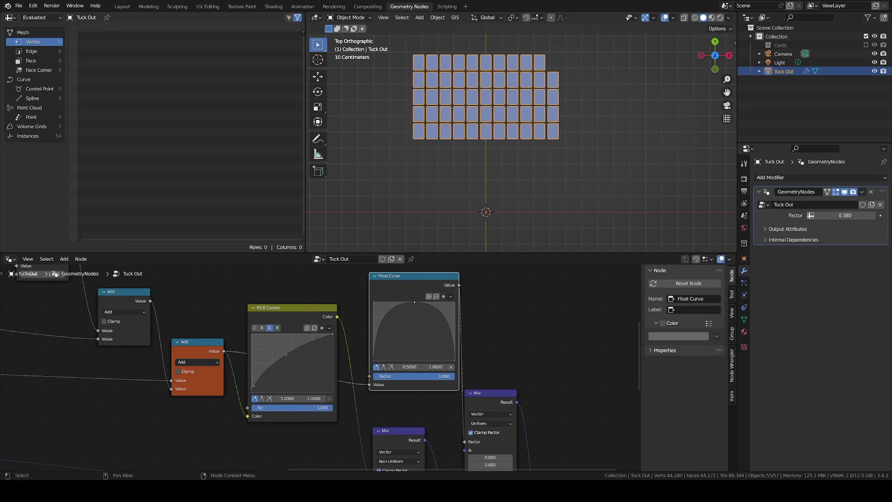
left_click_drag(844, 215, 823, 216)
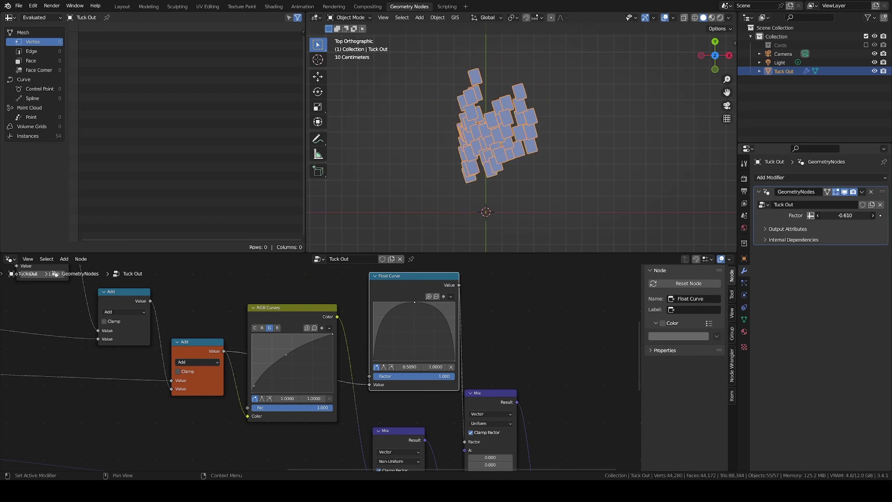
left_click_drag(823, 215, 817, 216)
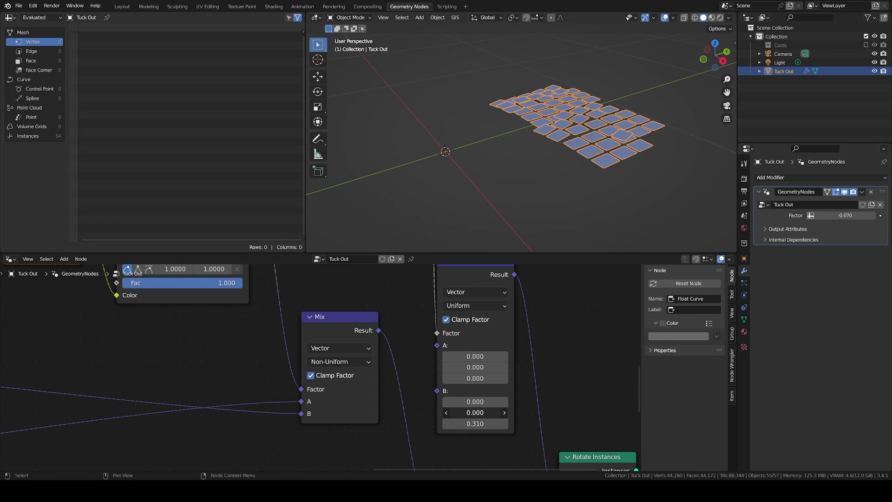
mouse_move(475, 413)
left_mouse_down()
mouse_move(463, 413)
mouse_move(484, 413)
left_mouse_up()
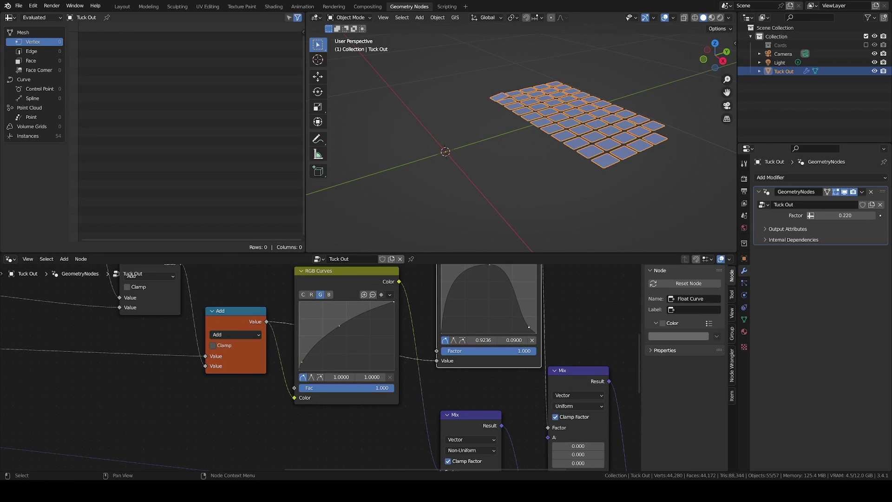
Ease in the Float Curve's start with a point at about 0.109, 0.060, and test with the Factor lowered to -0.300
left_click_drag(446, 311, 454, 331)
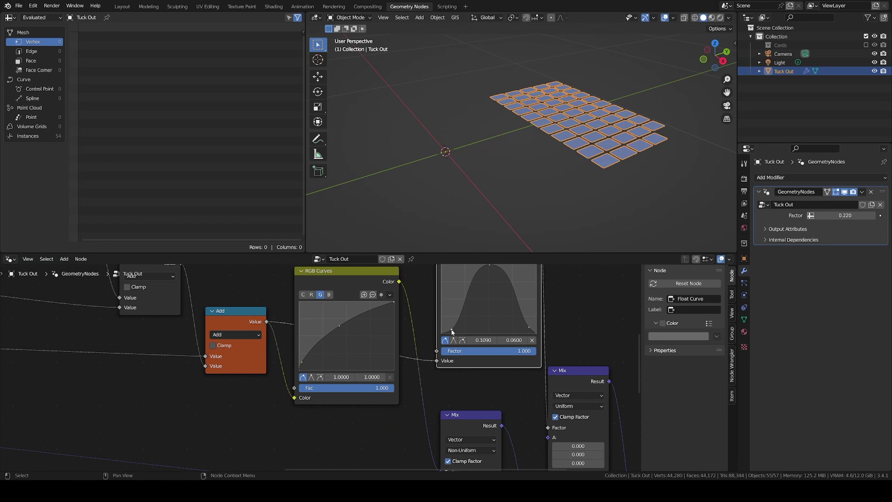
left_click_drag(800, 215, 780, 215)
left_click_drag(780, 215, 773, 215)
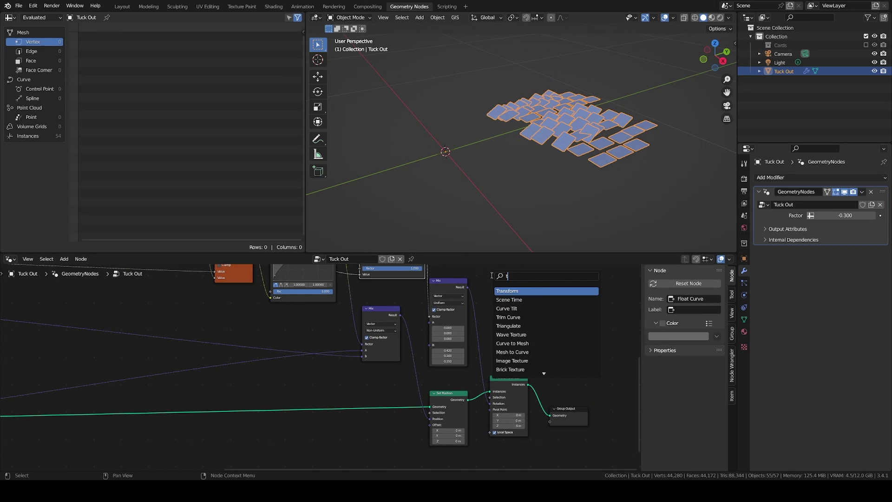
Add a Translate Instances node between Rotate Instances and Group Output
type("ra")
left_click(515, 300)
left_click(567, 388)
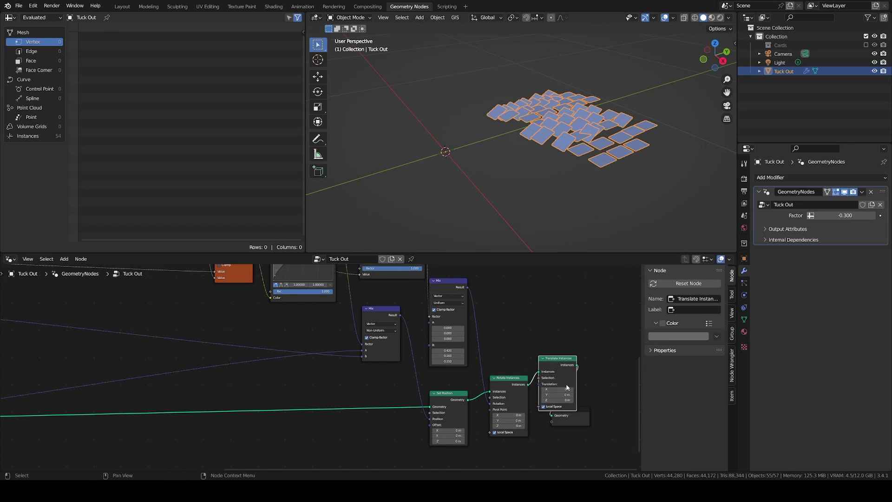
Duplicate the Uniform Mix node and connect the copy's Result to the Translation input of Translate Instances
scroll(511, 346, "down", 2)
left_click(479, 362)
scroll(501, 347, "up", 2)
key("shift+d")
left_click(536, 341)
scroll(591, 415, "up", 2)
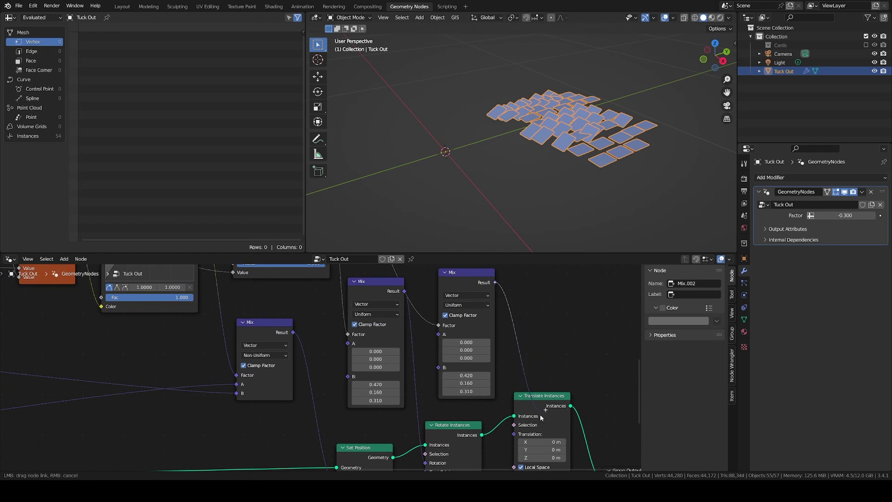
left_click_drag(495, 282, 514, 430)
Set the translation Mix's B vector to 0, 0 and 0.170
left_click_drag(466, 376, 510, 389)
type("0")
key("Return")
Sweep the Factor up to 0.047 and check the cards' lift from a low side view
scroll(442, 403, "up", 6)
middle_click_drag(562, 219, 566, 187)
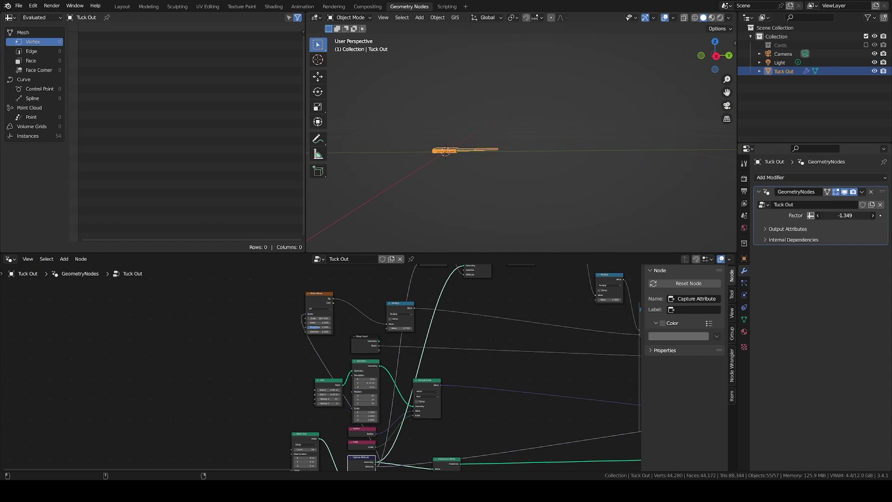
mouse_move(836, 216)
left_mouse_down()
mouse_move(739, 215)
mouse_move(846, 216)
left_mouse_up()
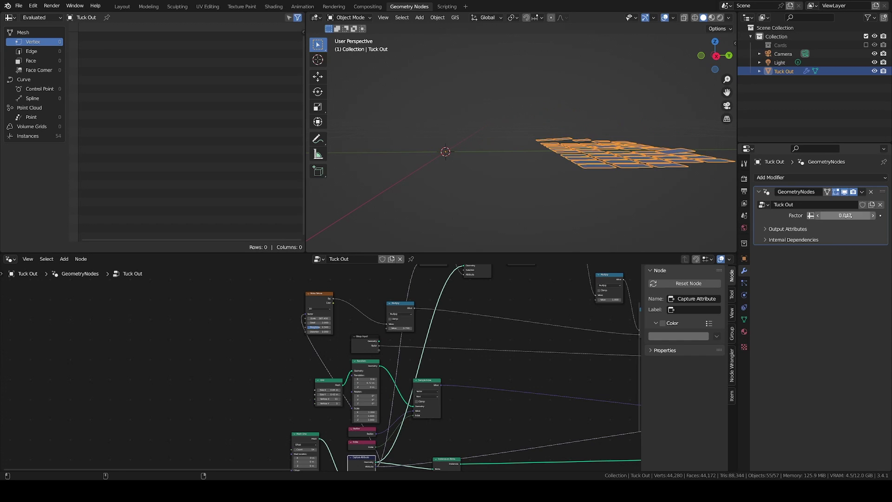
scroll(376, 327, "up", 5)
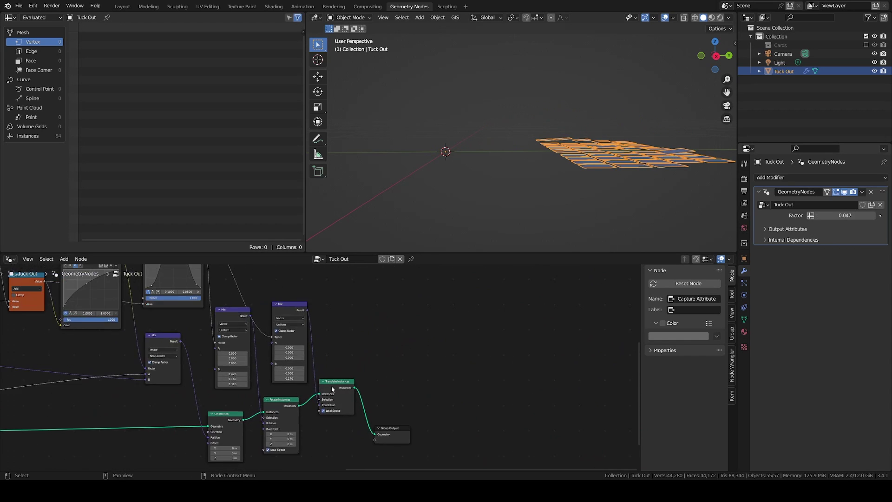
scroll(263, 386, "up", 3)
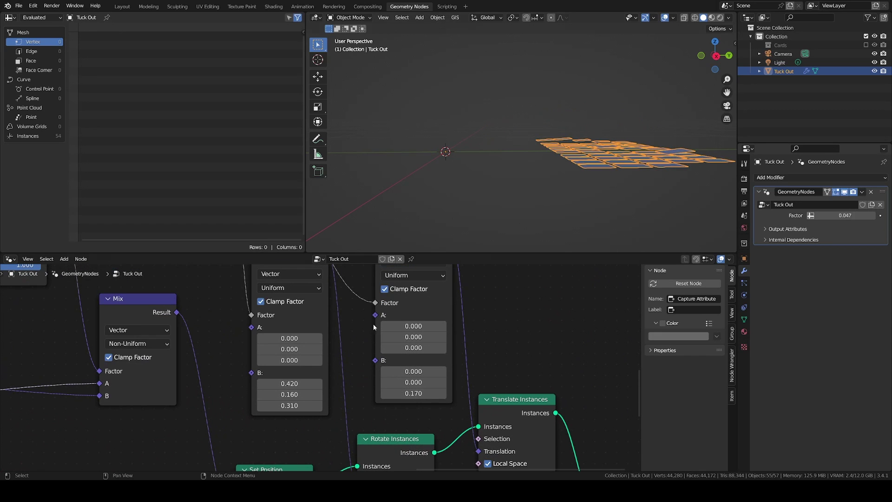
middle_click_drag(559, 177, 699, 245)
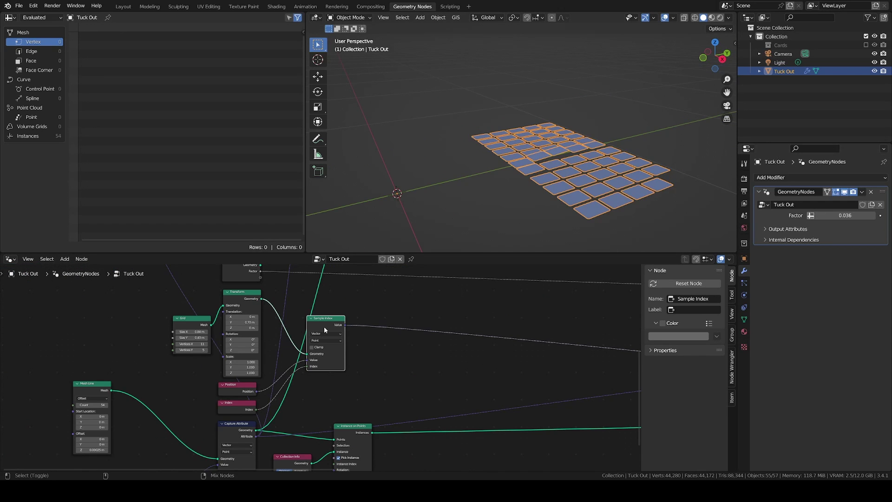
Duplicate the Sample Index node and connect a new Normal node to the copy's Value input
key("shift+d")
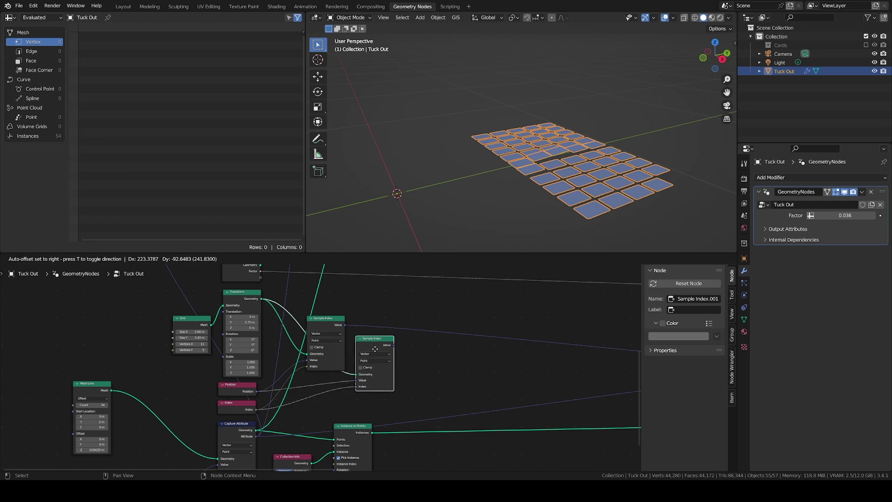
left_click(384, 352)
scroll(326, 380, "up", 1)
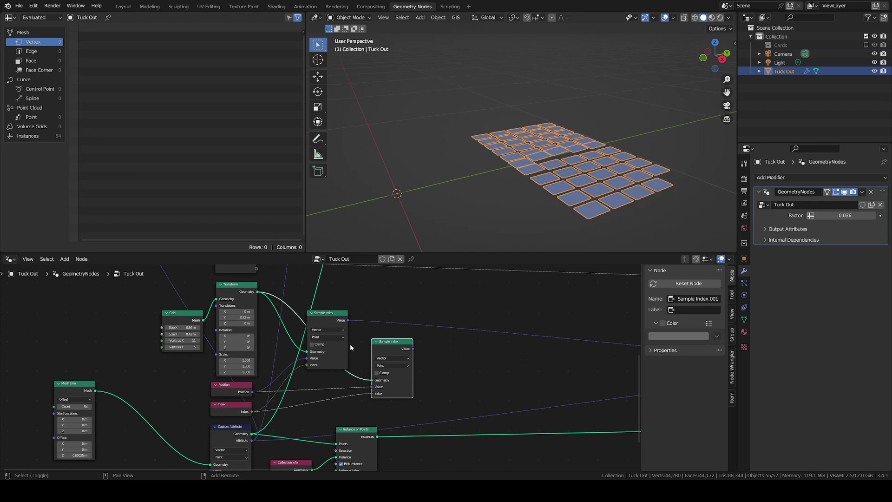
key("shift+a")
left_click(330, 276)
type("no")
left_click(344, 288)
left_click(350, 300)
left_click_drag(372, 293, 375, 386)
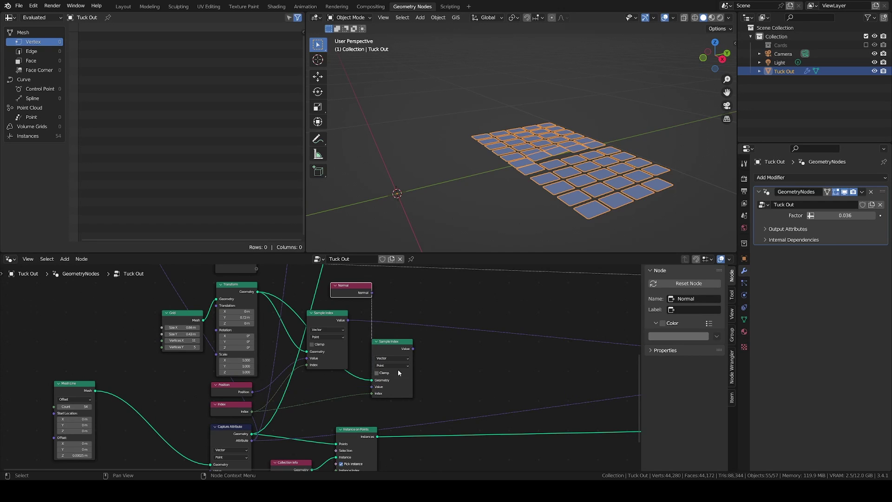
Add an Align Euler to Vector node and connect the second Sample Index's output to its Vector input
scroll(381, 384, "down", 4)
middle_click_drag(513, 316, 325, 282)
key("shift+a")
left_click(325, 280)
type("ali")
left_click(334, 294)
left_click(411, 409)
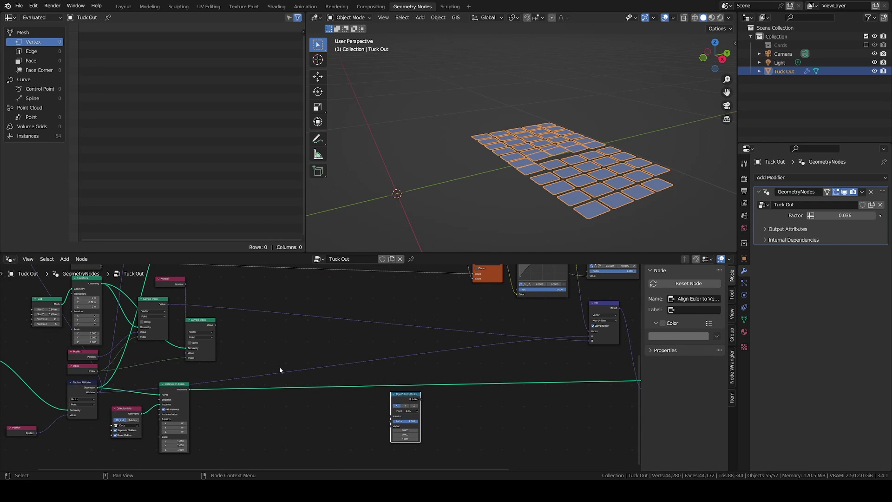
left_click_drag(216, 324, 391, 425)
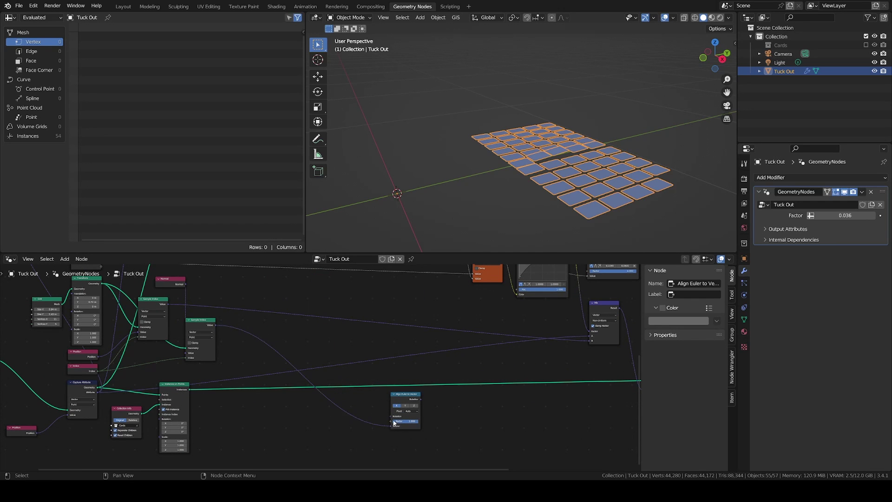
Insert a copy of Rotate Instances after Set Position and connect Align Euler to Vector's Rotation to its Rotation input
middle_click_drag(436, 390, 289, 378)
key("shift+d")
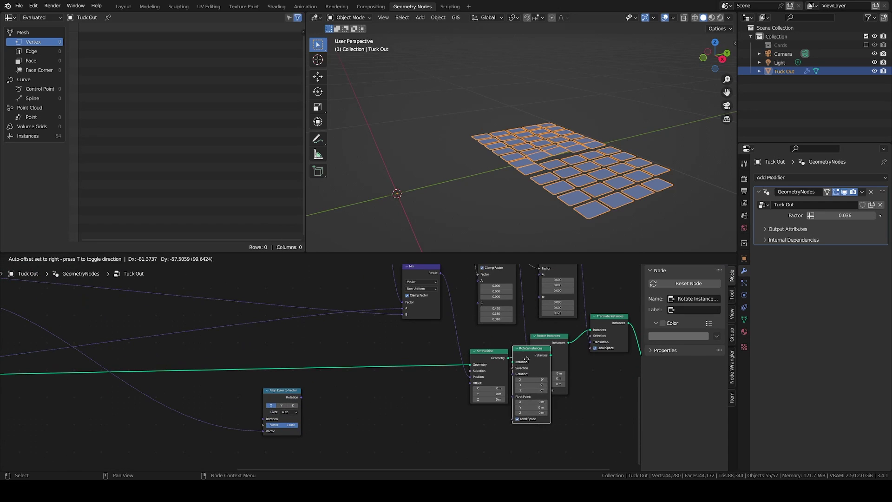
left_click(527, 363)
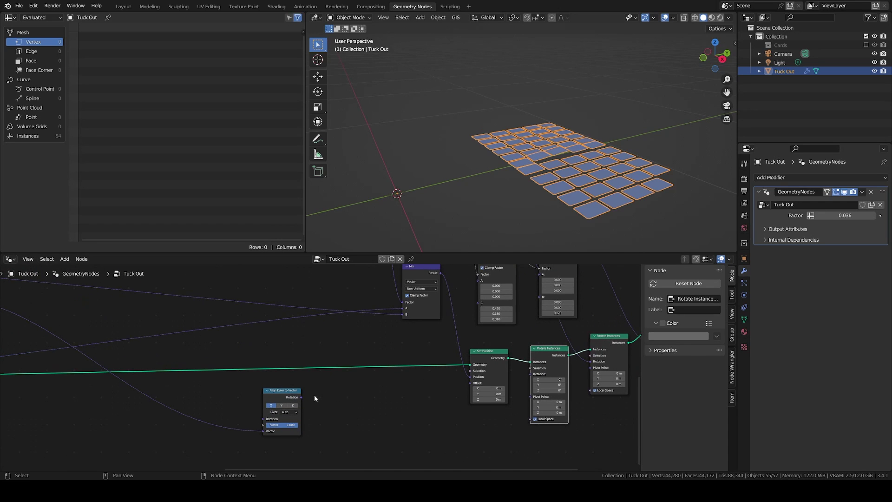
left_click(299, 399)
left_click_drag(299, 398, 513, 385)
left_click_drag(513, 384, 530, 373)
Duplicate the Vector Mix for the alignment rotation, feed Align Euler's Rotation into it and drive its Factor from the orange Add node
left_click(437, 295)
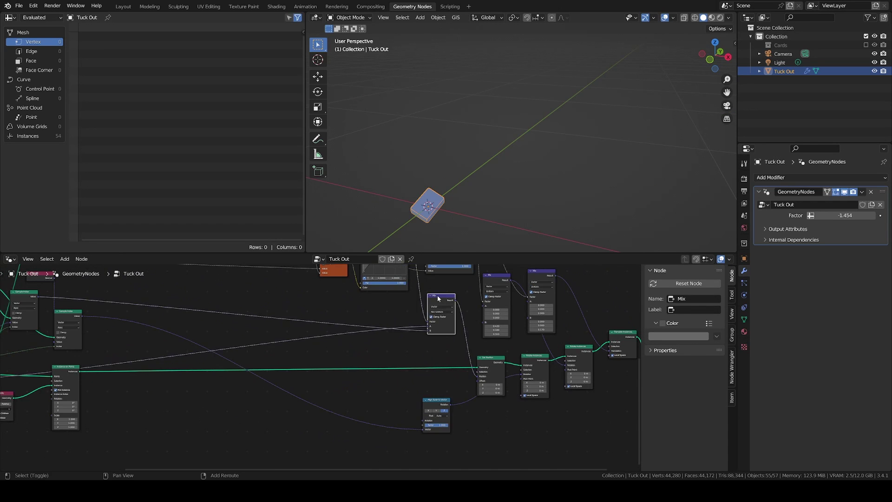
key("shift+d")
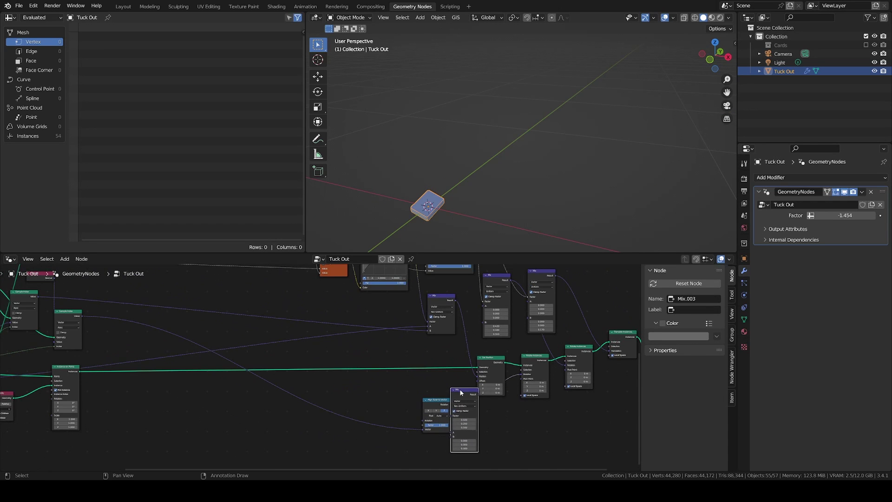
left_click(460, 391)
left_click_drag(440, 404, 466, 447)
left_click(465, 435)
scroll(391, 320, "down", 1)
left_click_drag(360, 294, 456, 421)
Raise the Factor to 0.446 to test the blended alignment of the cards to the grid
middle_click_drag(429, 390, 453, 382)
scroll(452, 383, "up", 3)
left_click_drag(835, 215, 883, 216)
middle_click_drag(578, 297, 315, 331)
scroll(315, 332, "up", 10)
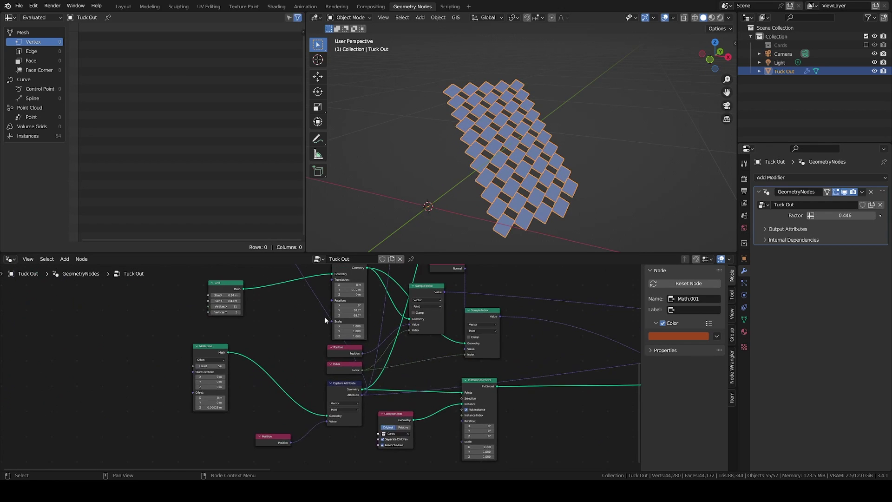
Reset and readjust the rotation on the grid's Transform node, sweeping the Factor to test the alignment
middle_click_drag(387, 300, 339, 360)
key("BackSpace")
left_click_drag(338, 354, 353, 343)
left_click_drag(844, 215, 808, 215)
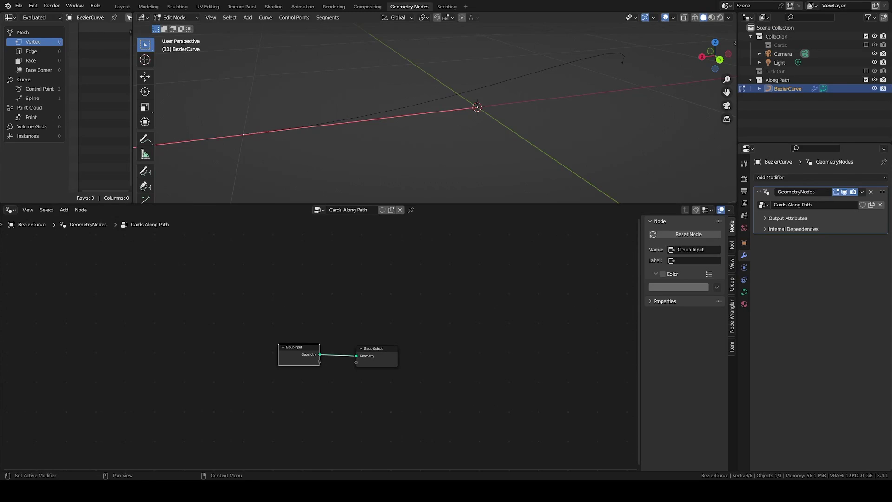
Enable the curve Normals overlay for the Bezier curve in Edit Mode
key("Tab")
key("Tab")
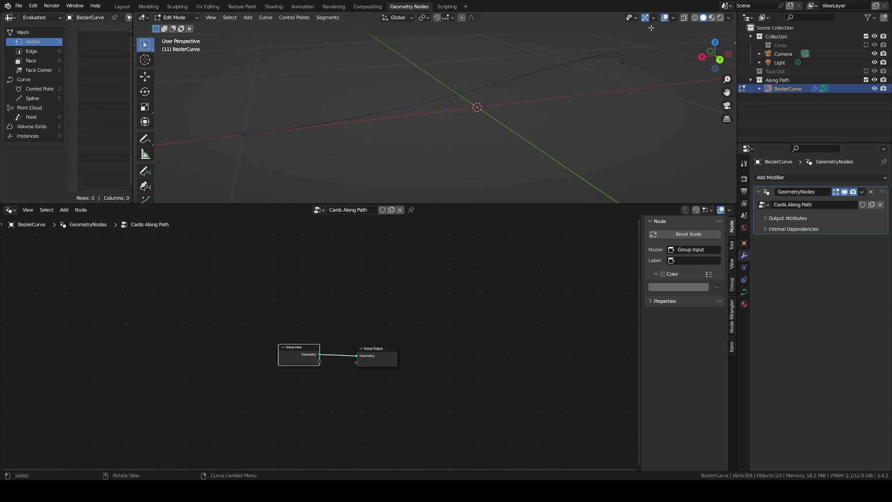
left_click(674, 18)
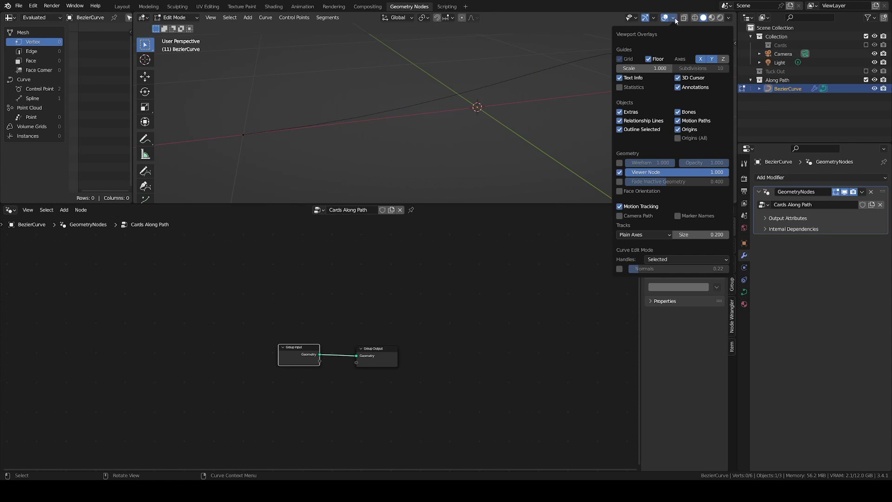
left_click(620, 269)
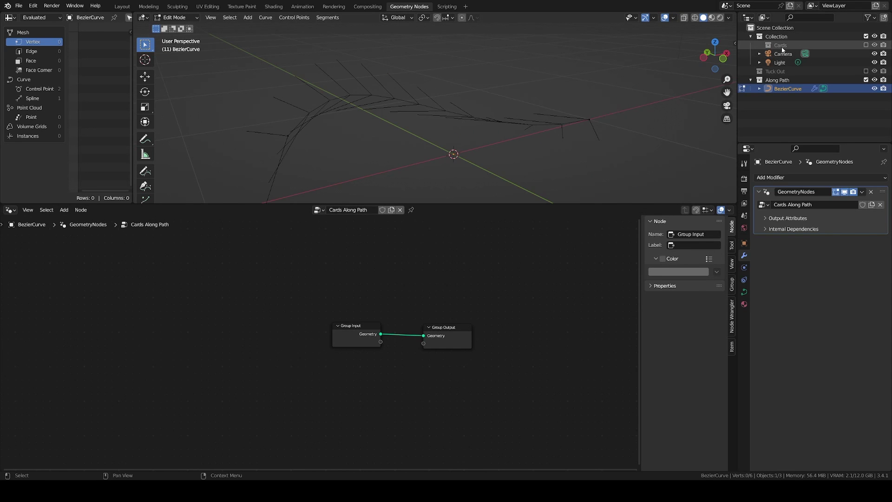
Bring the Cards collection into the node tree as a Collection Info node and enable Separate Children
left_click_drag(779, 45, 506, 252)
left_click_drag(356, 306, 359, 259)
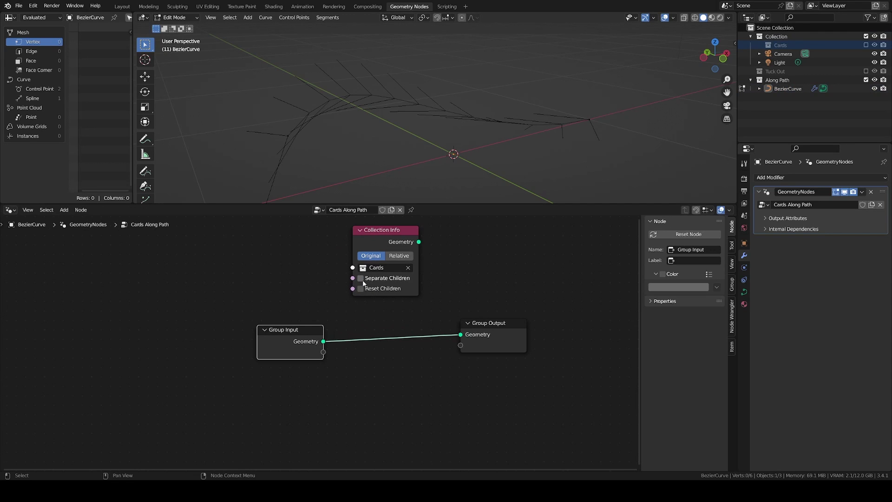
left_click(361, 279)
Add a Mesh Line node and an Instance on Points node to the Cards Along Path tree
type("mesh ln")
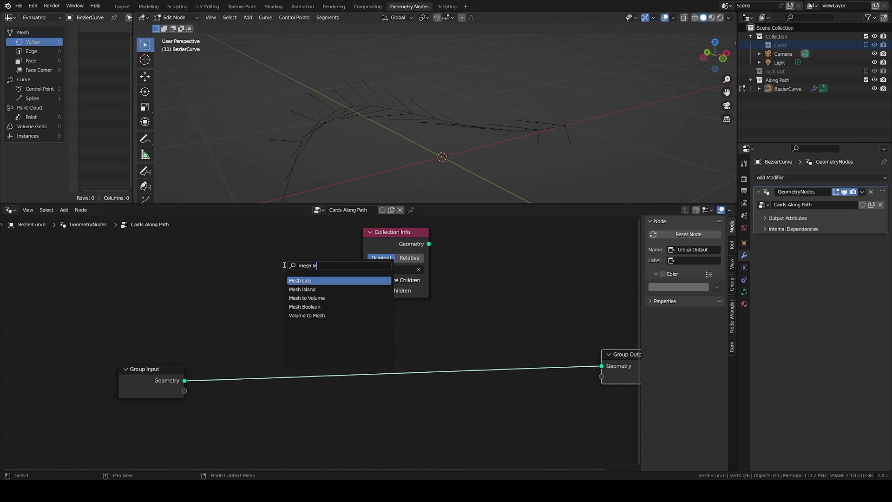
key("Return")
left_click(257, 246)
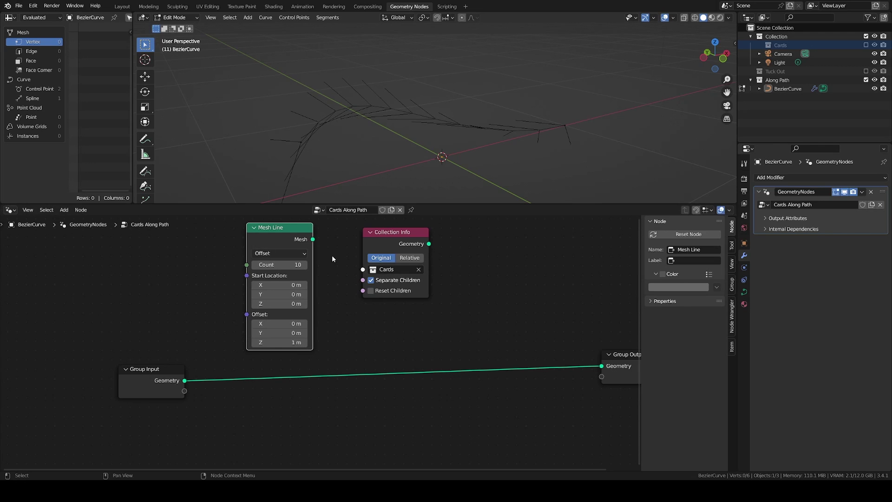
key("shift+a")
type("instance on")
key("Return")
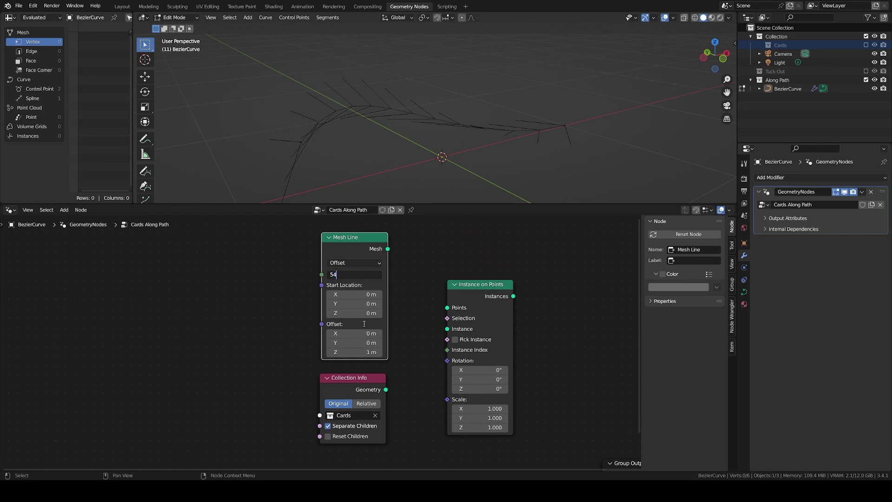
Set the Mesh Line's Count to 54 and Z offset to 0.00025 m, and connect its Mesh to the Points input
left_click(360, 352)
type("0")
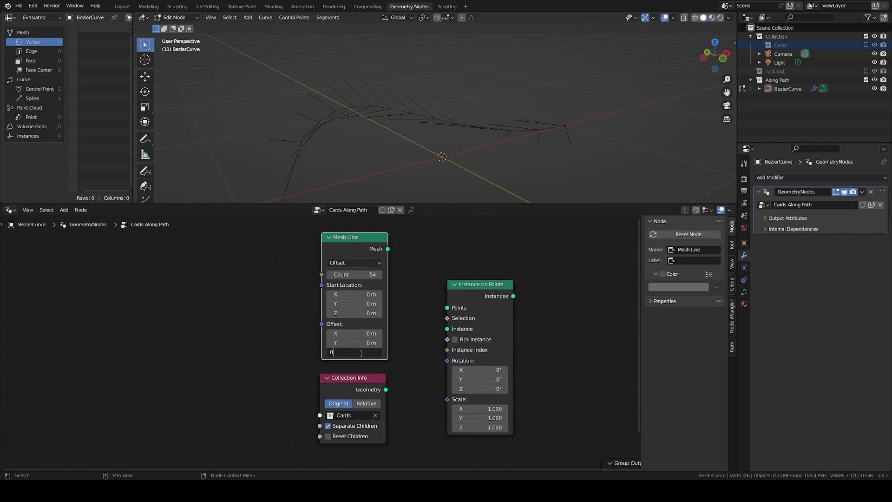
left_click_drag(387, 248, 447, 307)
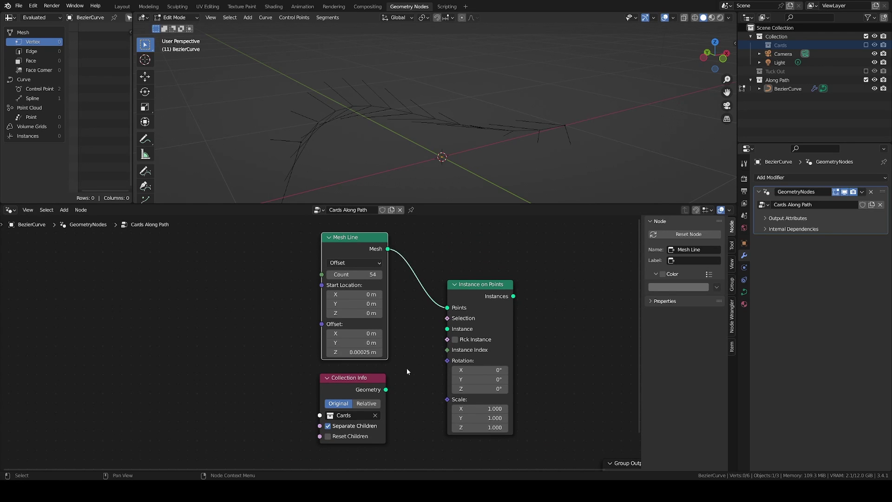
Feed the Cards collection into Instance with Pick Instance and Reset Children enabled, and connect the Instances to the Group Output
left_click_drag(386, 389, 447, 328)
left_click(454, 339)
key("Home")
left_click_drag(447, 291, 518, 433)
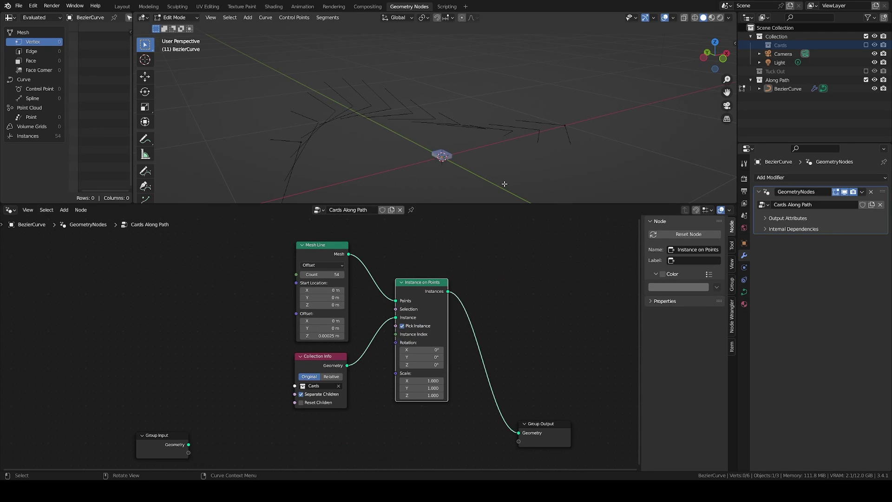
left_click(303, 405)
Add a Sample Curve node and feed the Group Input's Geometry into its Curves input
left_click_drag(261, 129, 321, 93)
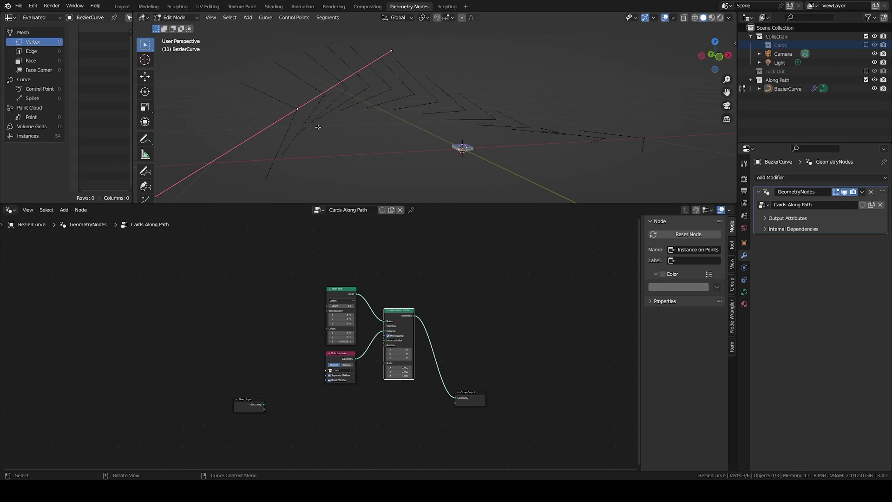
scroll(420, 428, "up", 4)
key("shift+a")
type("sample")
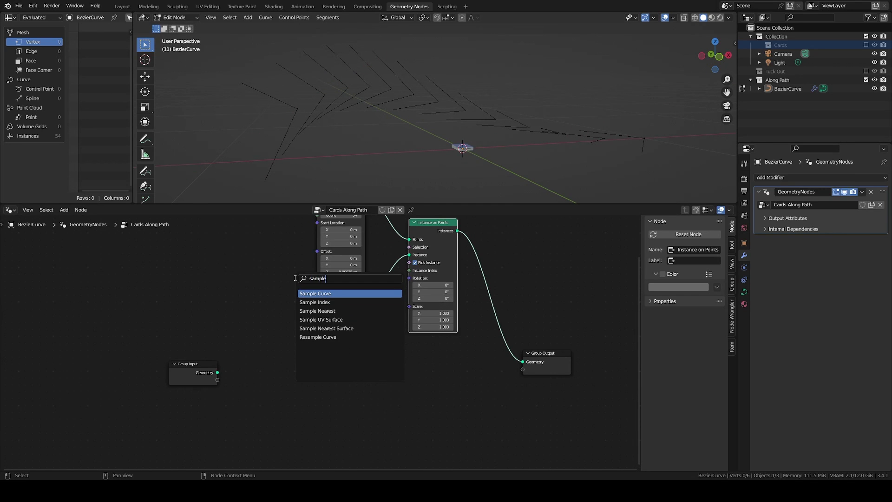
key("Return")
left_click(274, 363)
left_click_drag(210, 347, 298, 421)
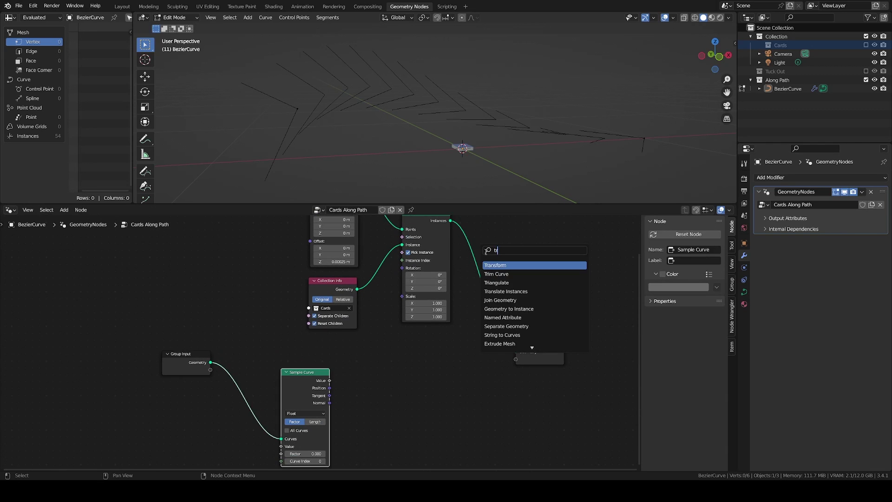
Insert a Transform node after Instance on Points and drive its Translation from Sample Curve's Position
key("Return")
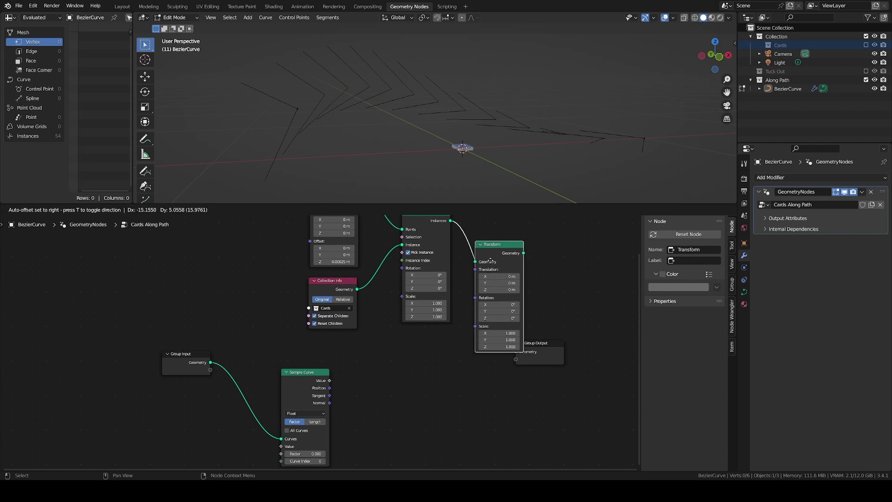
left_click(502, 278)
left_click(328, 391)
left_click_drag(329, 389, 453, 320)
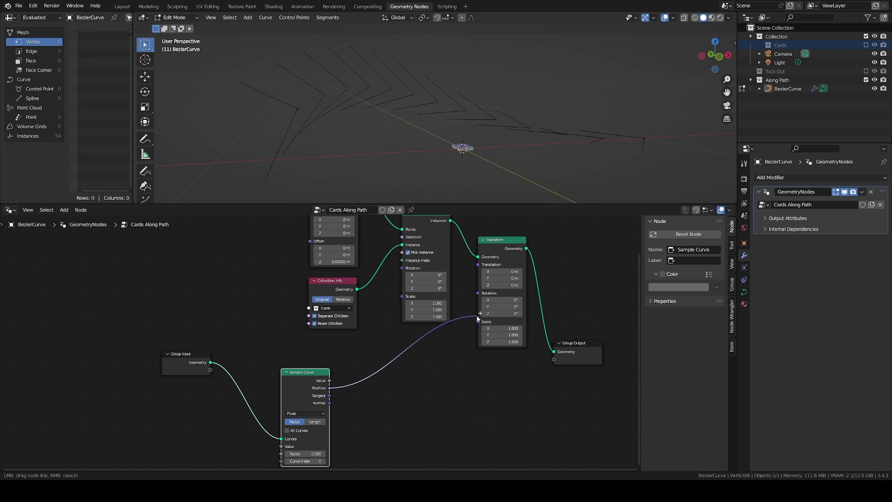
left_click_drag(479, 268, 481, 266)
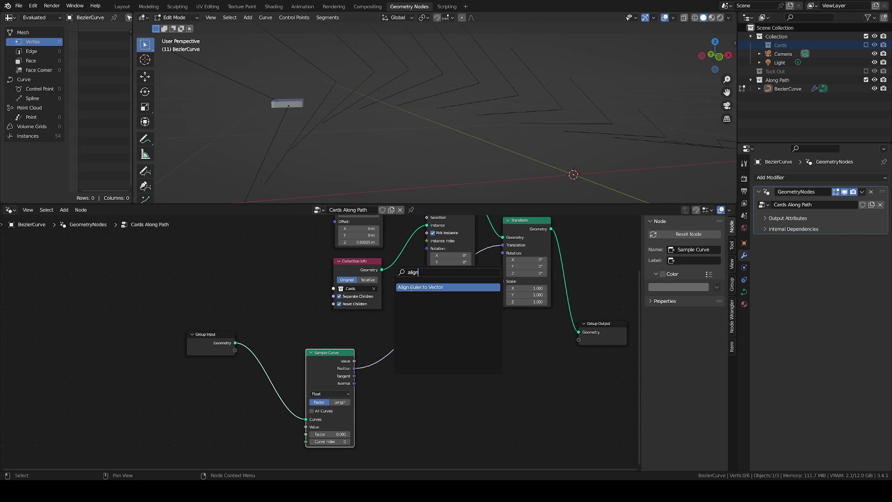
Add an Align Euler to Vector node driven by Sample Curve's Normal and connect its Rotation to the Transform node's Rotation
key("Return")
left_click(416, 387)
scroll(390, 376, "up", 3)
left_click_drag(345, 385, 399, 421)
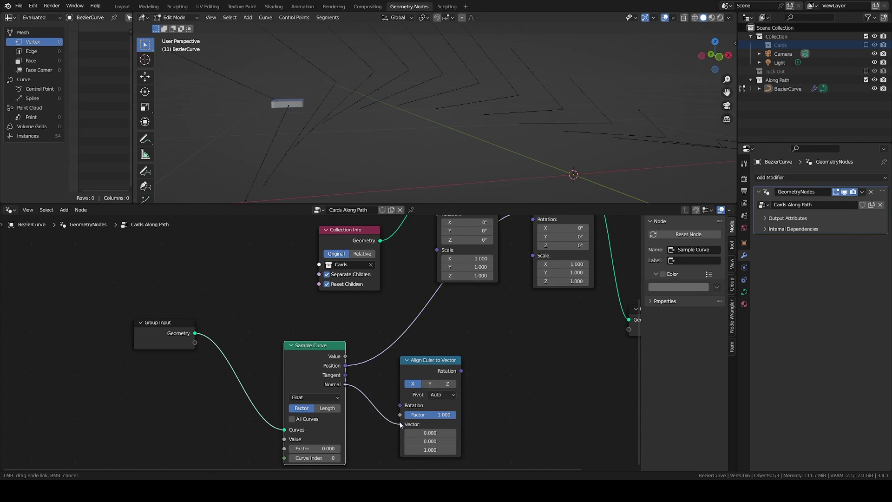
left_click_drag(457, 402, 503, 325)
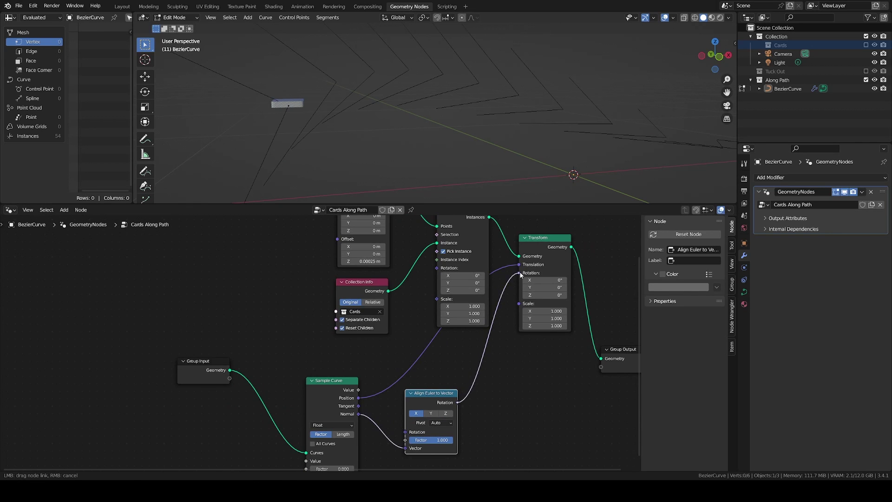
left_click_drag(520, 274, 521, 274)
left_click(290, 108)
Duplicate Align Euler to Vector, align its Y axis to the curve Tangent, and feed its Rotation into the original alignment node
left_click_drag(443, 339, 496, 350)
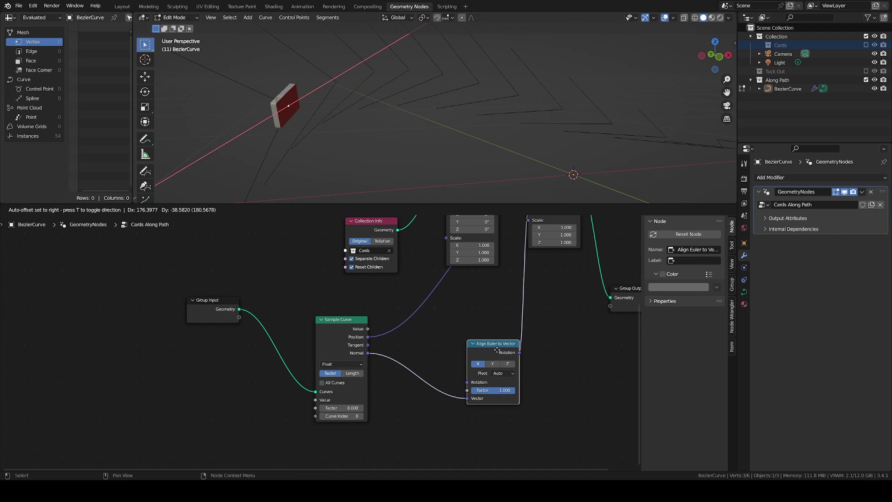
key("shift+d")
left_click(477, 297)
left_click_drag(367, 344, 447, 344)
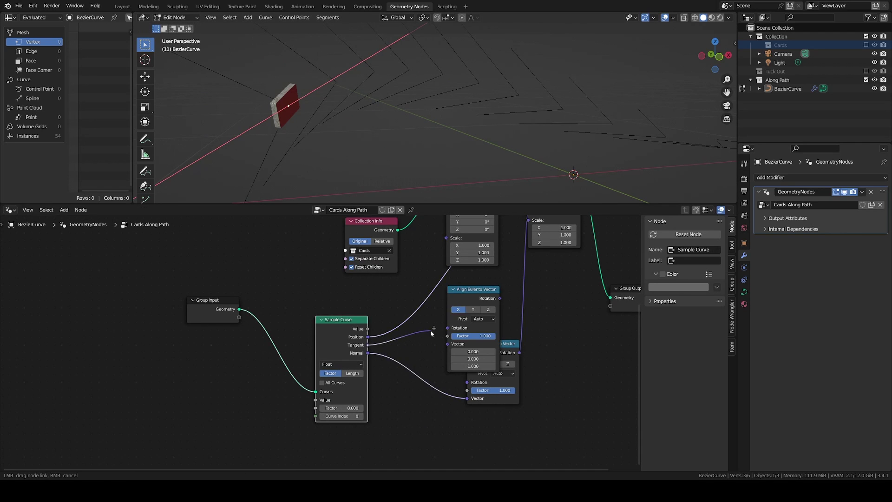
left_click_drag(483, 289, 467, 383)
left_click(414, 323)
left_click_drag(416, 310, 436, 312)
left_click_drag(490, 343, 499, 346)
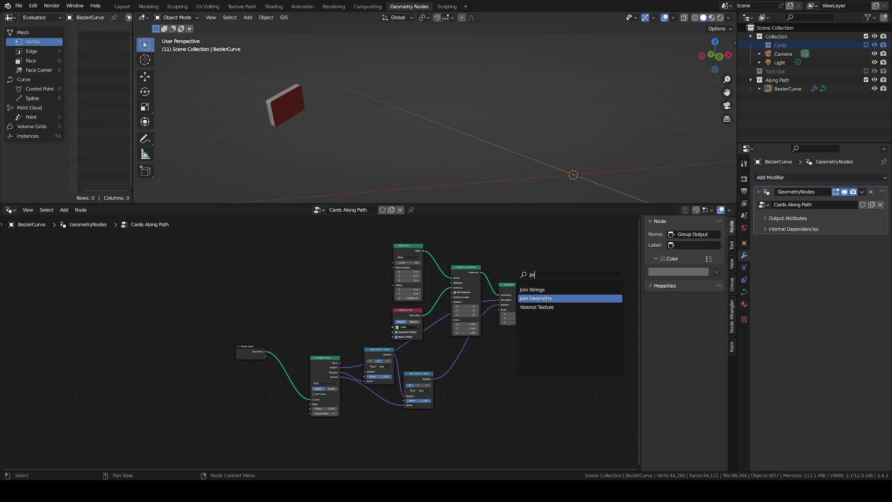
Join the original curve from a second Group Input with the transformed cards before the output, and return to Edit Mode
left_click(569, 298)
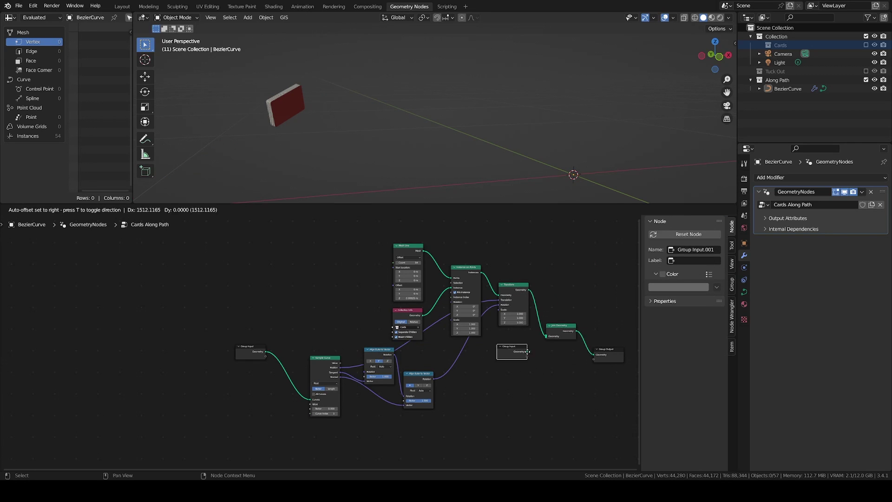
left_click(564, 350)
left_click_drag(537, 351, 547, 340)
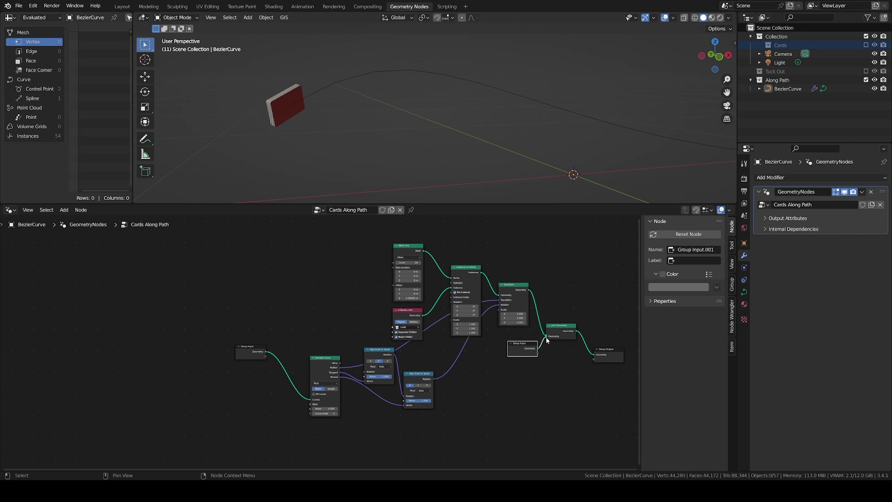
key("Tab")
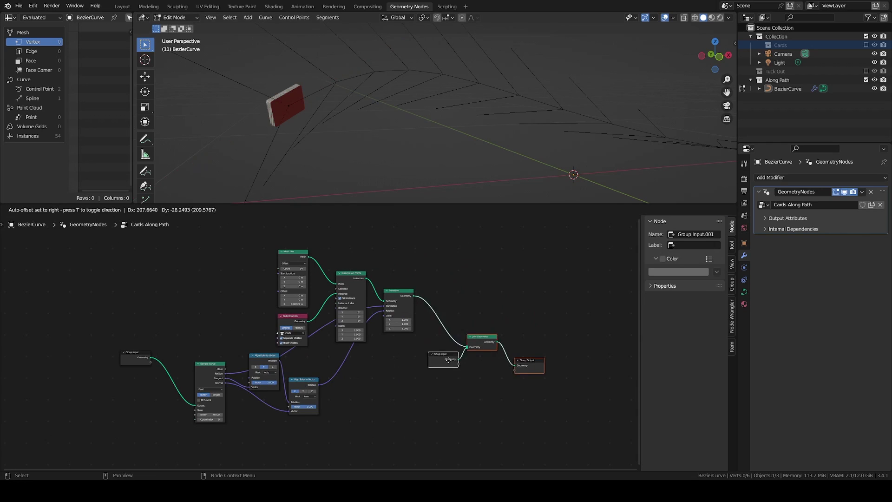
Insert Set Position between Transform and Join Geometry, and feed the Group Input curve into a Resample Curve node with Count 54
left_click(476, 322)
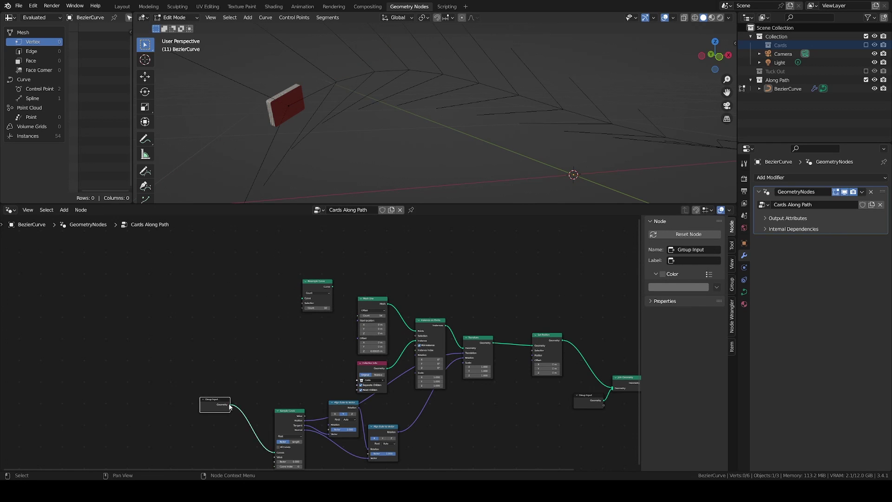
left_click_drag(230, 405, 298, 298)
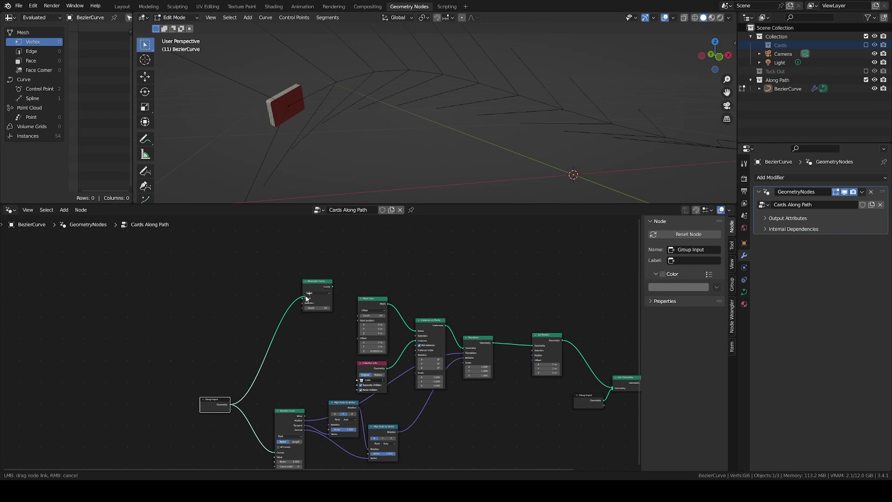
scroll(326, 308, "up", 3)
double_click(319, 302)
key("Return")
Add a Sample Index node, feed the resampled curve into its Geometry and set its data type to Vector
middle_click_drag(356, 342, 285, 367)
key("shift+a")
type("ssample in")
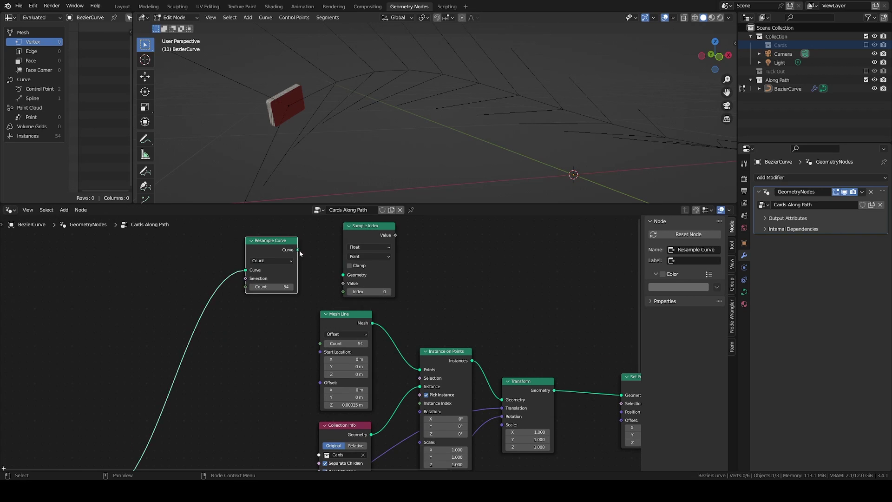
left_click_drag(297, 250, 345, 276)
left_click_drag(284, 252, 281, 248)
left_click(379, 259)
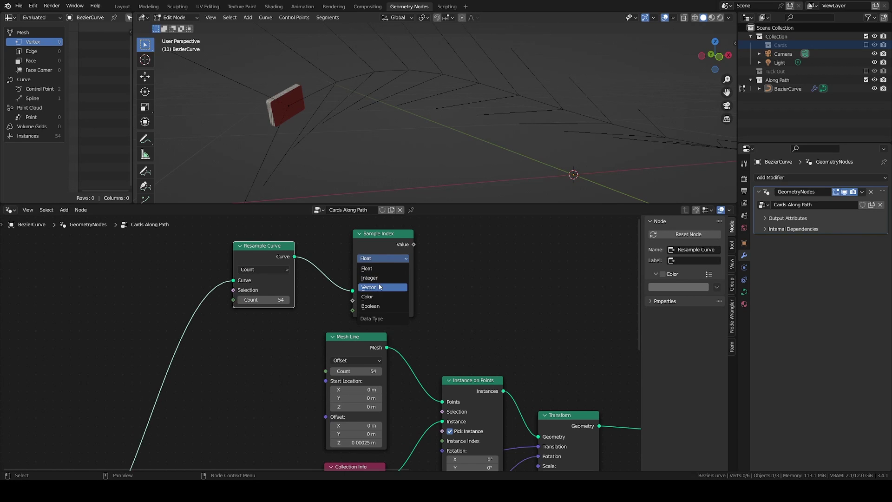
left_click(378, 284)
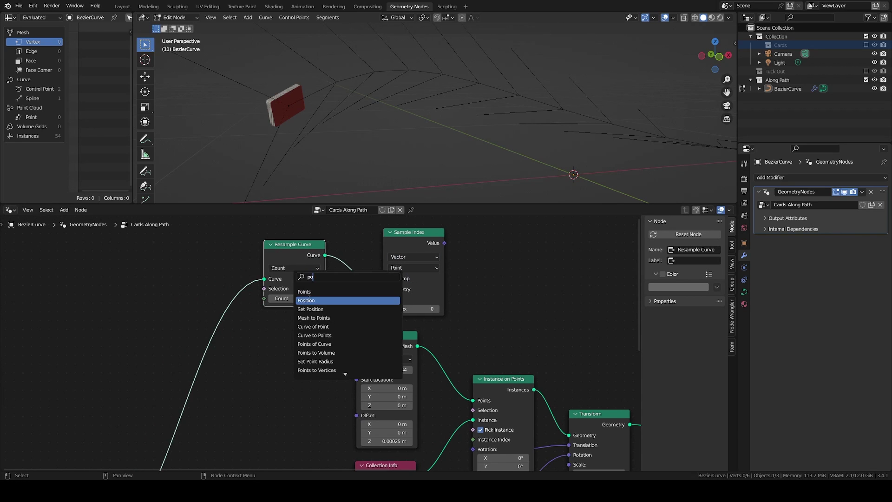
Add Position and Index nodes and connect them to Sample Index's Value and Index inputs
left_click(314, 301)
left_click(275, 340)
left_click_drag(376, 298, 383, 299)
key("shift+a")
type("index")
key("Return")
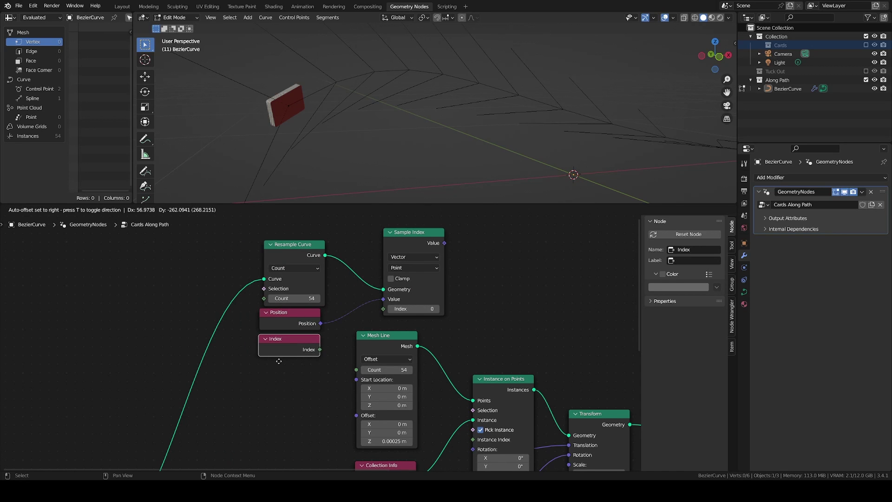
left_click(279, 361)
left_click_drag(319, 349, 383, 308)
Connect Sample Index's Value to Set Position's Position to distribute the cards along the curve
scroll(504, 297, "down", 2)
middle_click_drag(504, 296, 333, 327)
left_click_drag(266, 235, 463, 390)
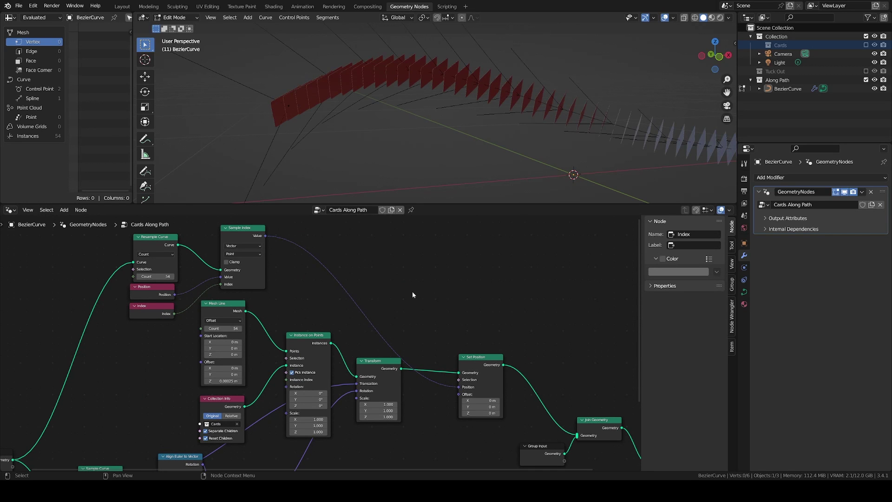
middle_click_drag(378, 167, 376, 131)
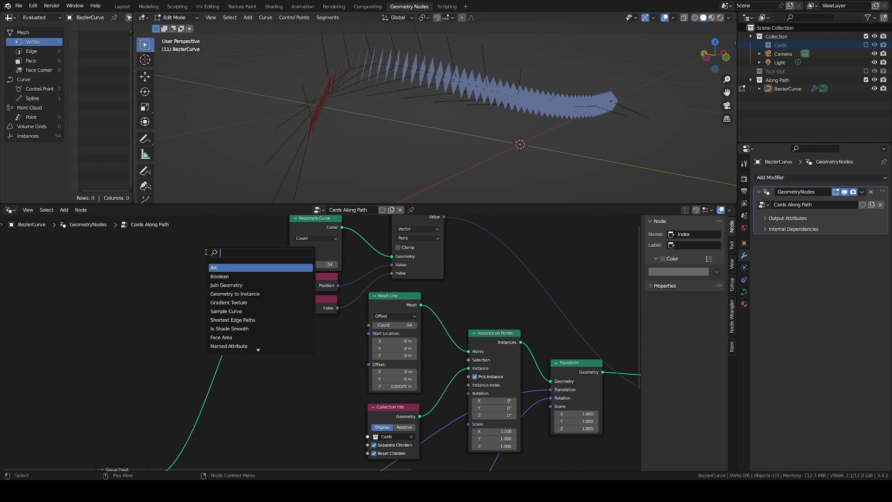
Insert a Trim Curve node before Resample Curve and feed its Curve input from a new Group Input
type("trim")
key("Return")
left_click(237, 333)
mouse_move(232, 337)
left_mouse_down()
mouse_move(200, 338)
mouse_move(246, 337)
left_mouse_up()
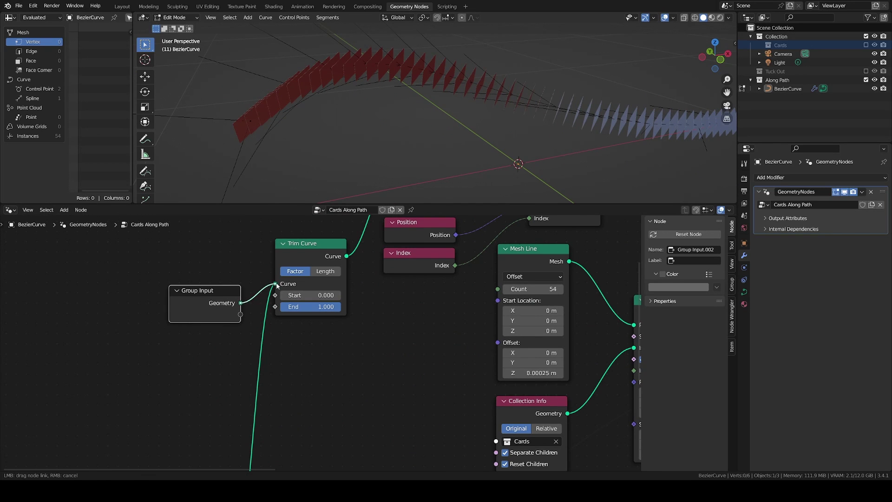
left_click_drag(277, 284, 276, 283)
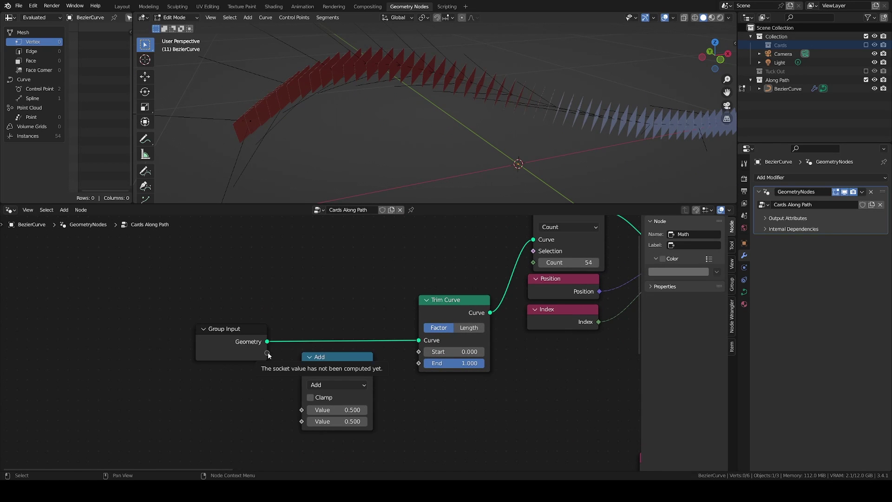
Expose Trim Curve's Start as a group input and drive its End with an Add node summing Start and a new exposed Value
left_click_drag(267, 353, 418, 351)
left_click_drag(267, 364, 301, 410)
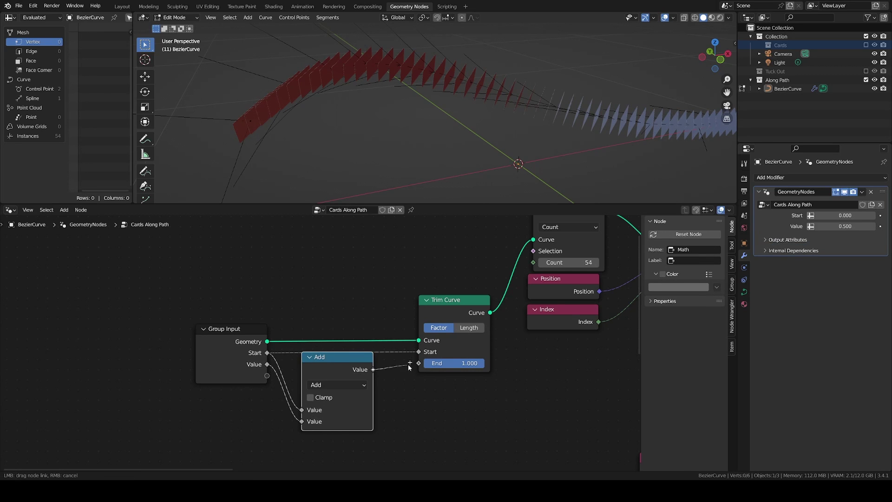
left_click_drag(373, 369, 418, 369)
Set the modifier's Value to 0.177, limit the Start input to -2 to 2, and sweep Start to test the cards' travel
left_click_drag(843, 215, 821, 215)
left_click_drag(843, 226, 826, 226)
left_click_drag(831, 215, 824, 215)
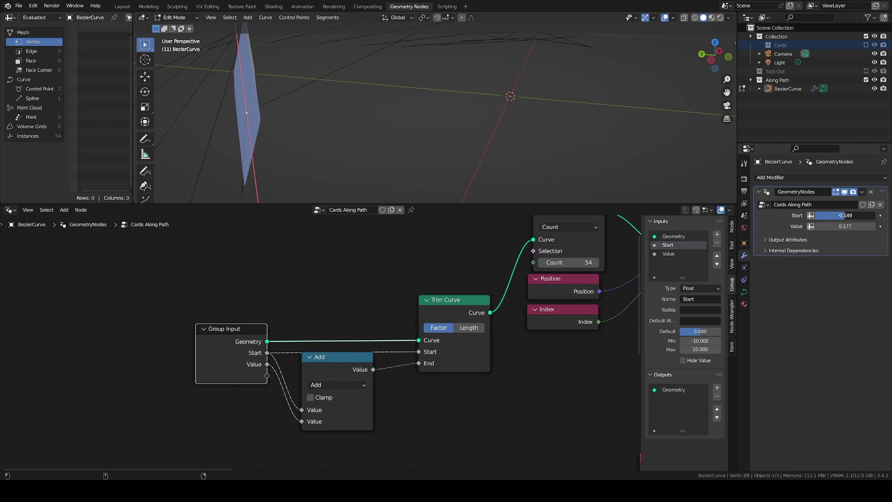
left_click_drag(842, 215, 834, 215)
middle_click_drag(405, 134, 424, 135, "shift")
middle_click_drag(425, 135, 325, 141)
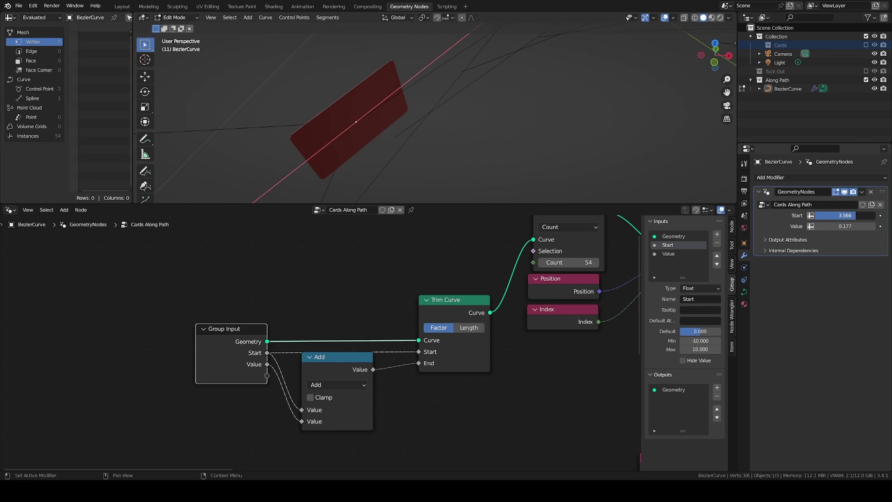
left_click_drag(851, 215, 848, 215)
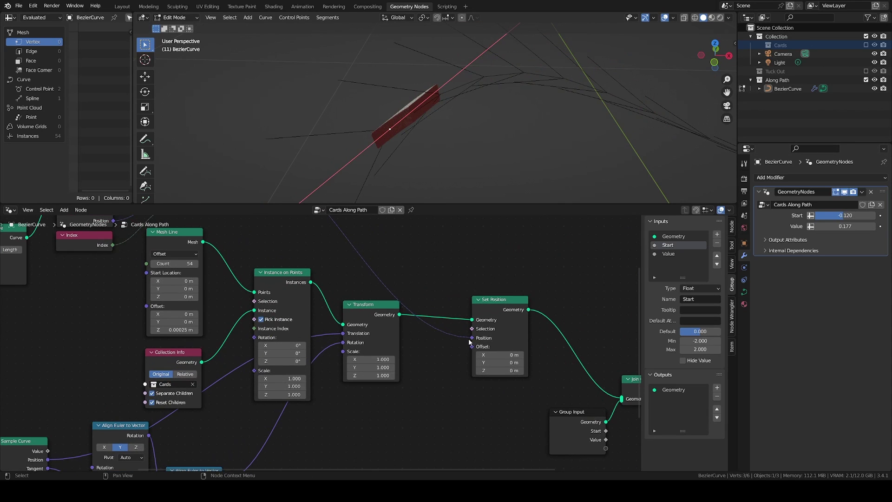
Reroute Sample Index's Value to Set Position's Offset through a new Vector Math node set to Subtract
left_click_drag(470, 339, 471, 348)
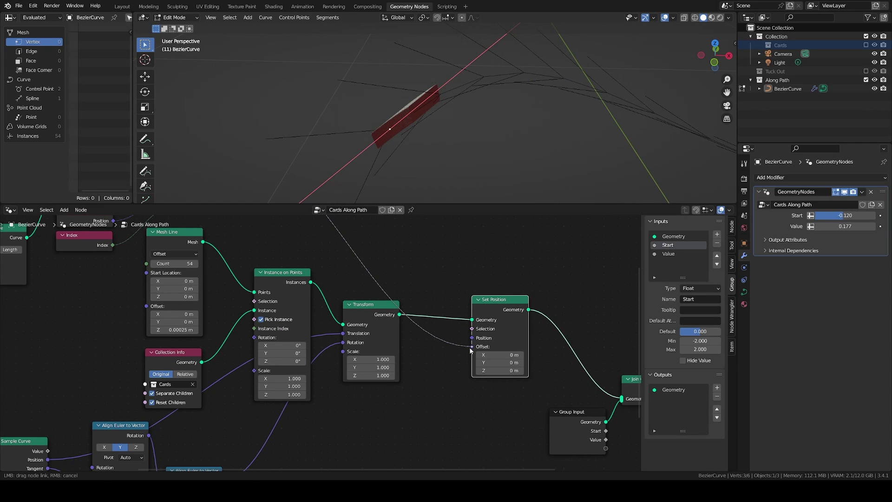
left_click_drag(469, 350, 471, 350)
scroll(453, 351, "down", 4)
middle_click_drag(453, 351, 534, 365)
key("v")
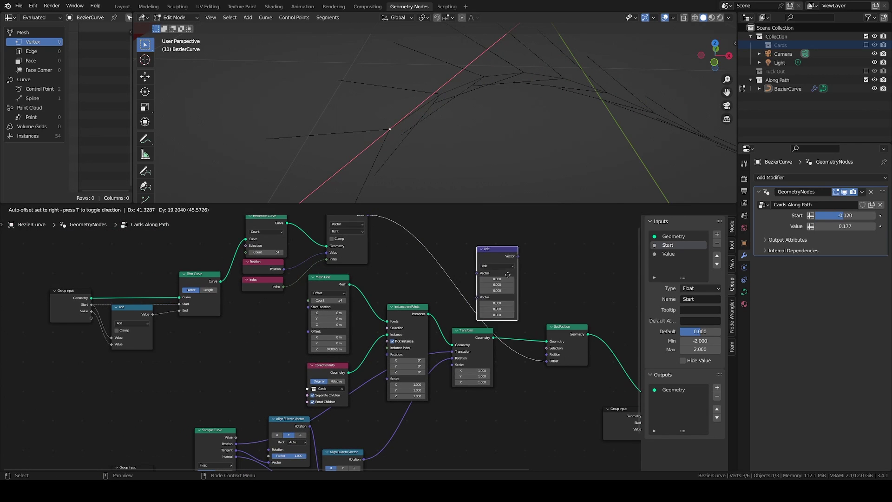
left_click(527, 265)
left_click_drag(525, 246, 467, 252)
left_click(468, 257)
left_click(468, 273)
Connect Sample Curve's Position to Subtract's second Vector input and vary Start to check the cards' placement
left_click_drag(236, 443, 350, 348)
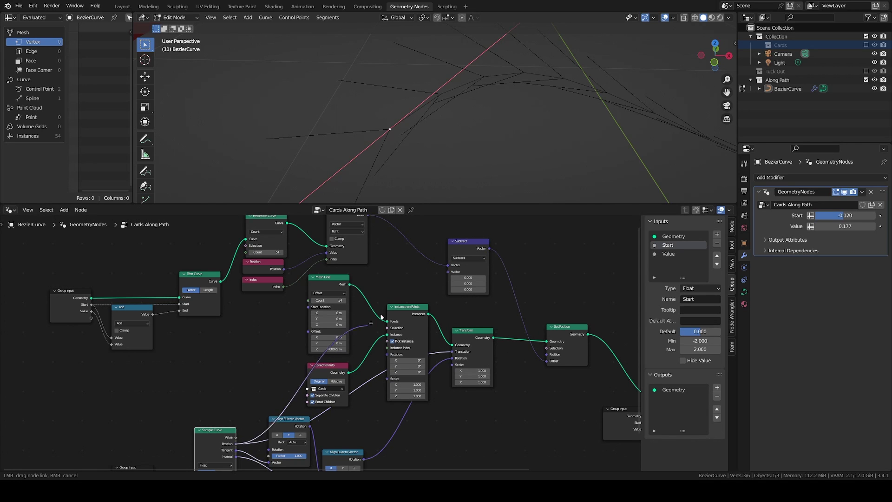
left_click_drag(450, 268, 448, 271)
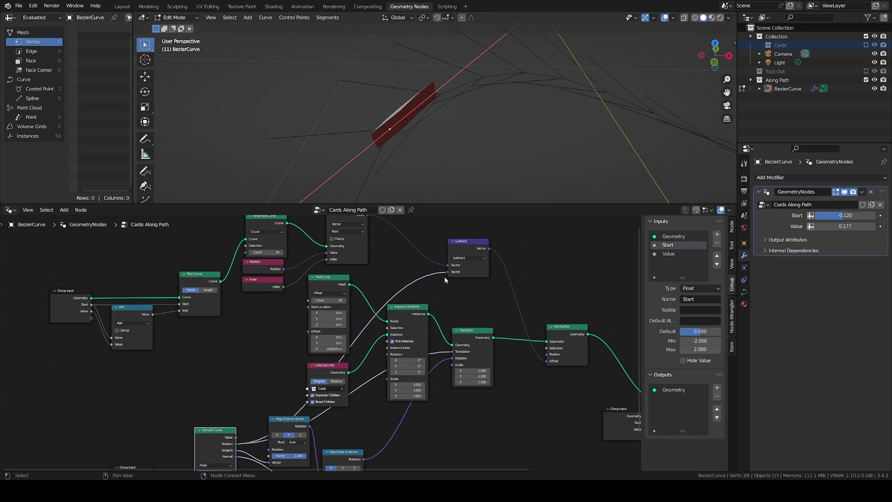
left_click_drag(845, 216, 841, 216)
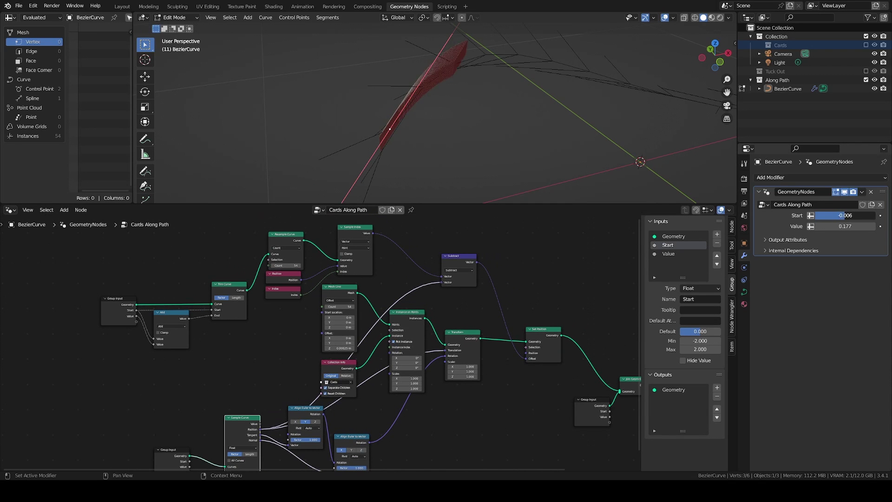
middle_click_drag(463, 156, 544, 117)
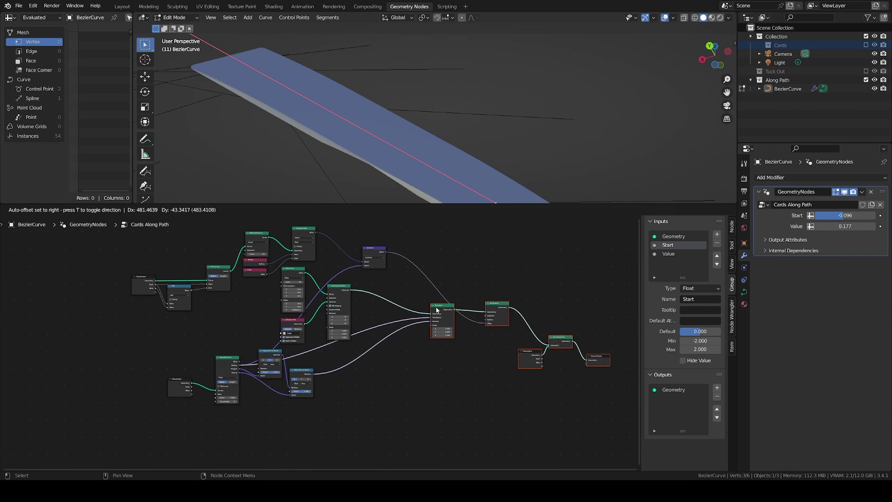
Insert a second Transform node between Instance on Points and the existing Transform, with its X rotation set to -25.9°
left_click(450, 314)
key("shift+d")
left_click(376, 292)
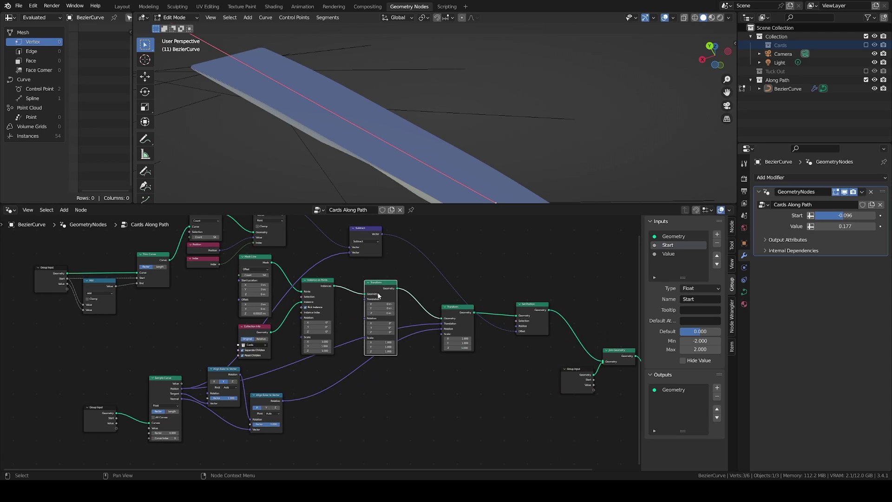
scroll(392, 139, "down", 4)
middle_click_drag(392, 139, 410, 117, "shift")
mouse_move(380, 323)
left_mouse_down()
mouse_move(408, 323)
mouse_move(351, 323)
mouse_move(397, 323)
mouse_move(353, 323)
mouse_move(375, 322)
left_mouse_up()
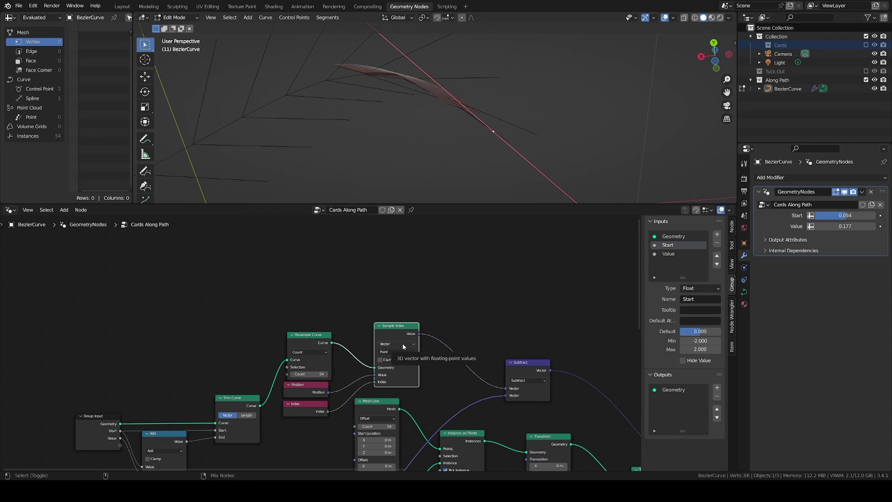
Duplicate the Sample Index node twice with its links kept, stacking the copies above the original
key("shift+d")
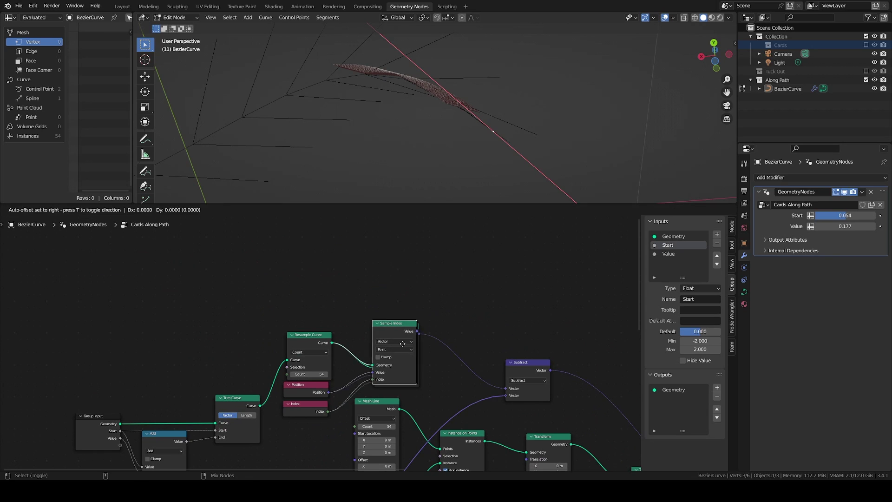
left_click(402, 276)
middle_click_drag(402, 277, 415, 310)
key("shift+d")
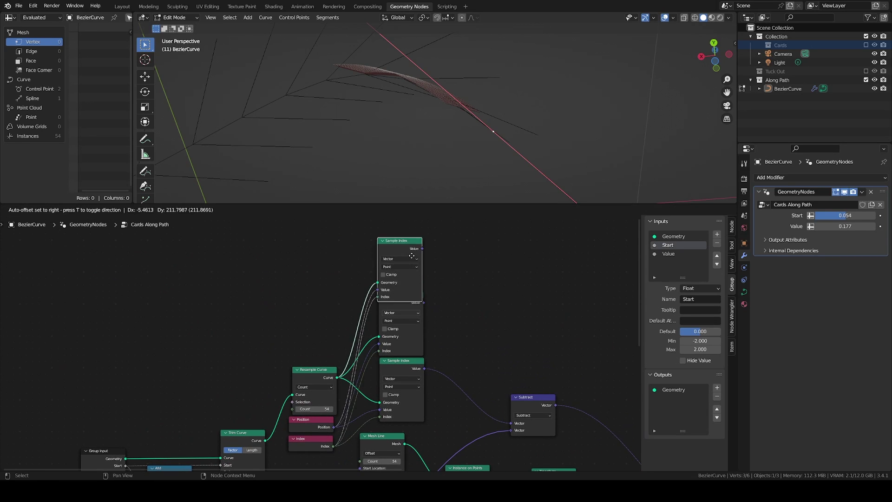
left_click(410, 271)
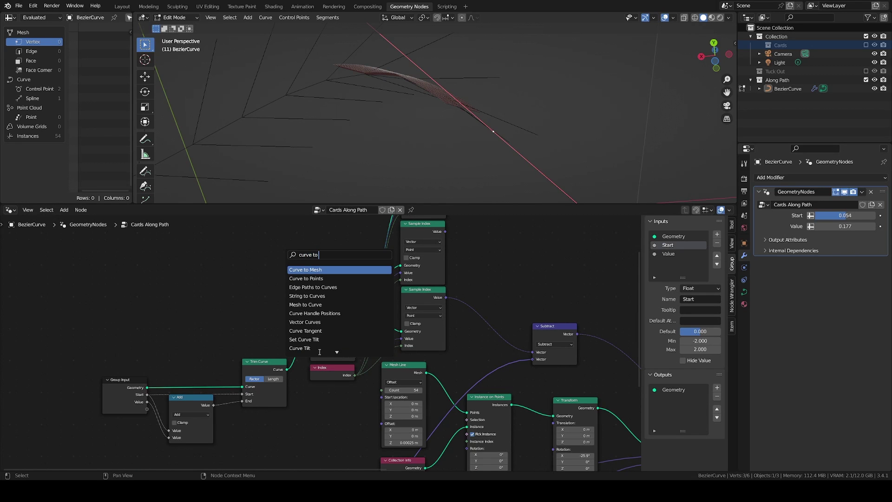
Replace Resample Curve with a Curve to Points node fed by Trim Curve, and connect its Tangent to the uppermost Sample Index's Value
left_click(319, 279)
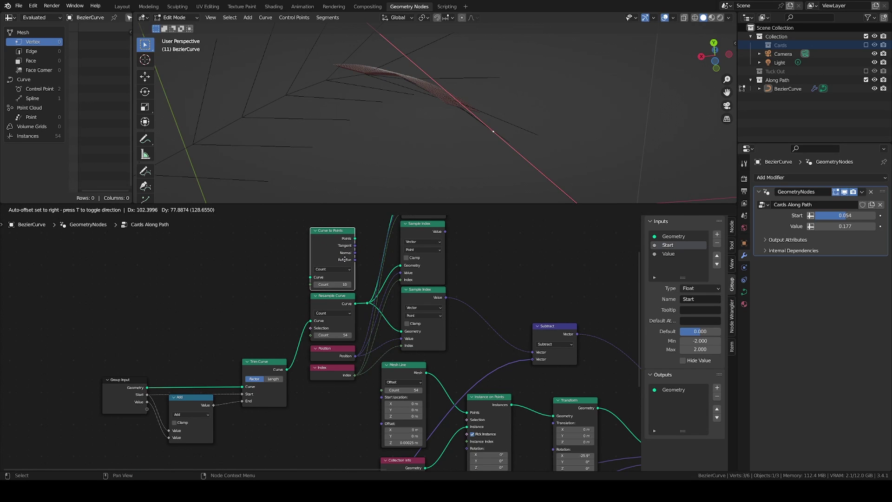
left_click(343, 260)
left_click_drag(310, 320, 310, 276)
middle_click_drag(368, 276, 373, 297)
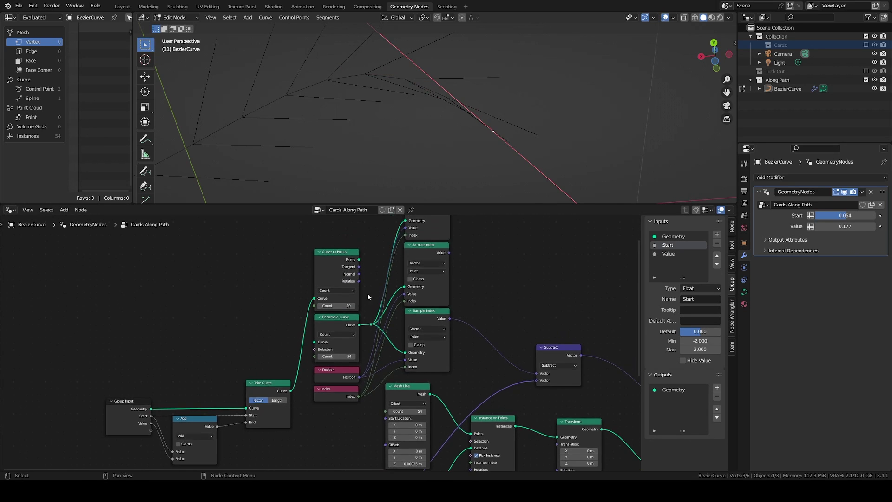
left_click_drag(359, 260, 372, 324)
key("x")
left_click_drag(357, 268, 404, 243)
Duplicate the two Align Euler to Vector nodes and place the copies beside the new Sample Index nodes
scroll(424, 340, "down", 4)
middle_click_drag(425, 343, 423, 230)
left_click(374, 385)
left_click(418, 412, "shift")
key("shift+d")
left_click(469, 273)
scroll(469, 271, "up", 4)
scroll(461, 302, "down", 5)
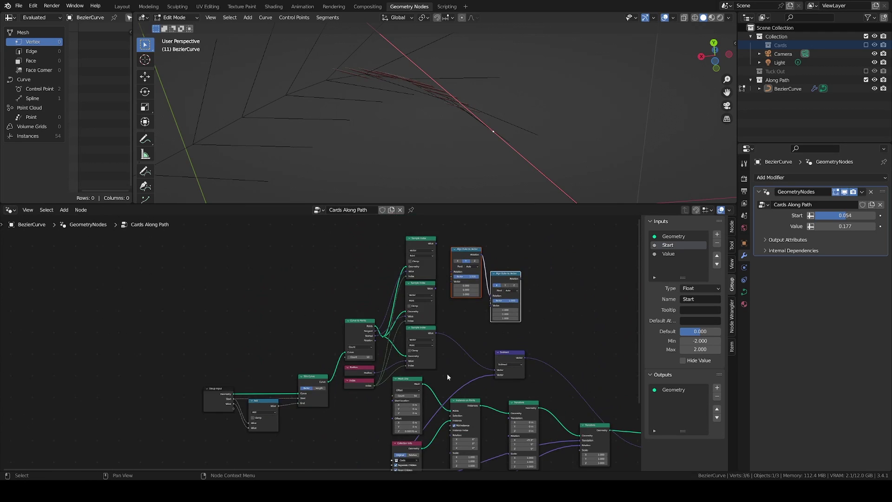
Connect the Values of the two new Sample Index nodes to the Vector inputs of the copied Align Euler to Vector nodes
middle_click_drag(445, 371, 420, 379)
scroll(430, 321, "up", 4)
middle_click_drag(429, 313, 422, 335)
left_click(409, 290)
left_click_drag(396, 244, 471, 329)
Insert a Rotate Instances node after Set Position and drive its Rotation from the second copied Align Euler to Vector node
scroll(548, 381, "down", 4)
middle_click_drag(553, 383, 438, 344)
scroll(438, 342, "up", 3)
key("shift+a")
type("srotate")
left_click(482, 310)
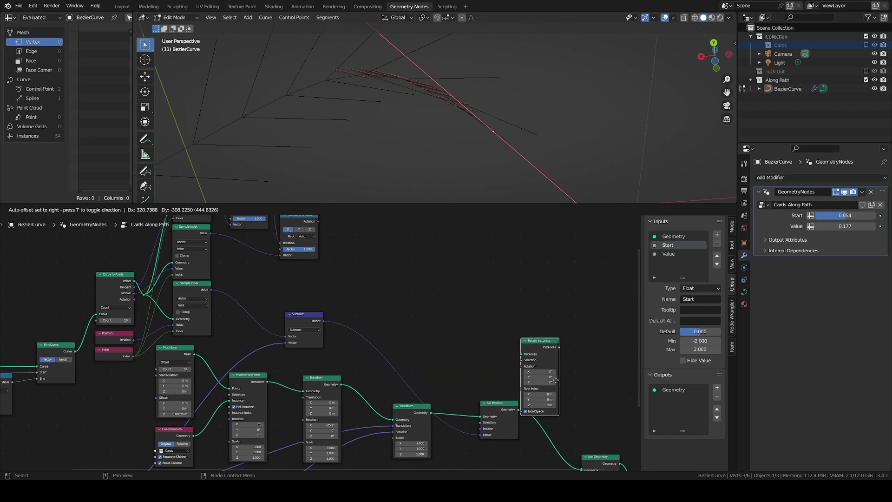
left_click(574, 408)
left_click_drag(318, 221, 409, 277)
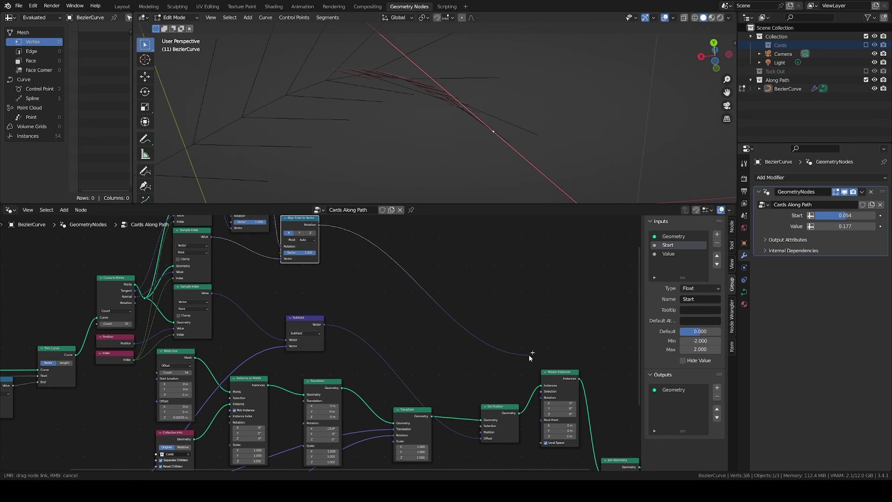
left_click_drag(529, 355, 541, 402)
Insert a Vector Math node set to Subtract on the link into Rotate Instances' Rotation
key("shift+a")
type("add")
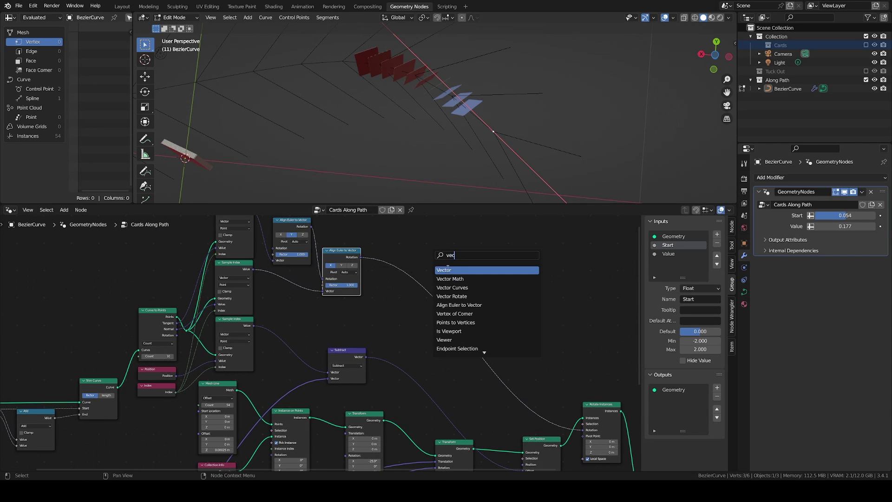
key("Return")
left_click(455, 297)
left_click(455, 288)
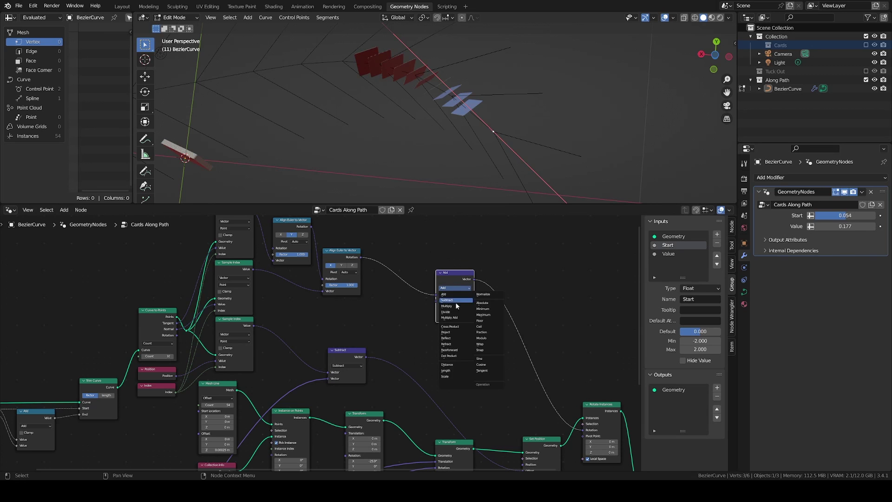
left_click(456, 301)
Connect the original second Align Euler to Vector's Rotation to the new Subtract's second input and set Curve to Points' Count to 54
scroll(405, 328, "down", 1)
middle_click_drag(405, 328, 447, 253)
left_click_drag(314, 445, 336, 426)
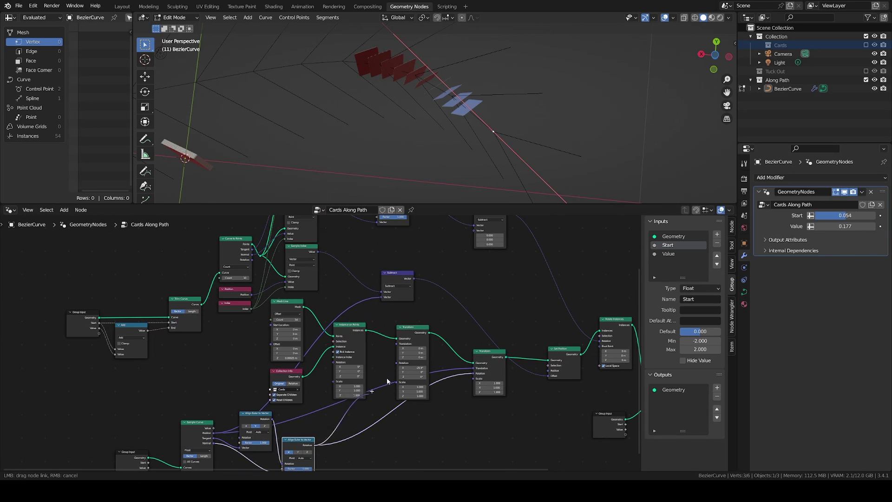
left_click_drag(457, 257, 476, 243)
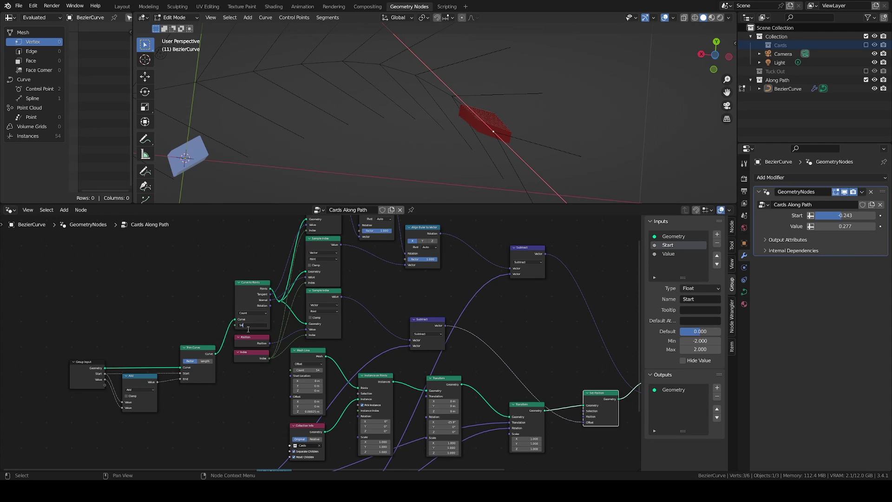
key("Return")
left_click_drag(514, 426, 469, 382)
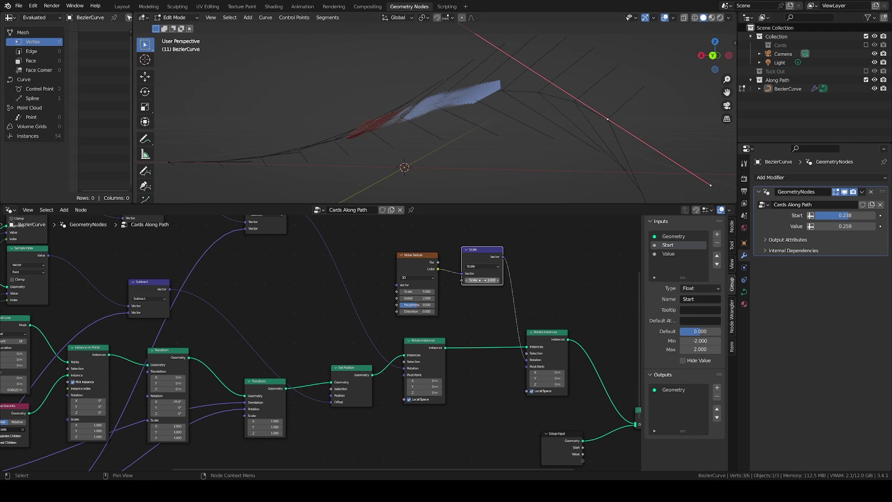
Set the Scale node after Noise Texture to 0.210 and play the animation to preview the cards' random rotation
left_click_drag(482, 280, 492, 280)
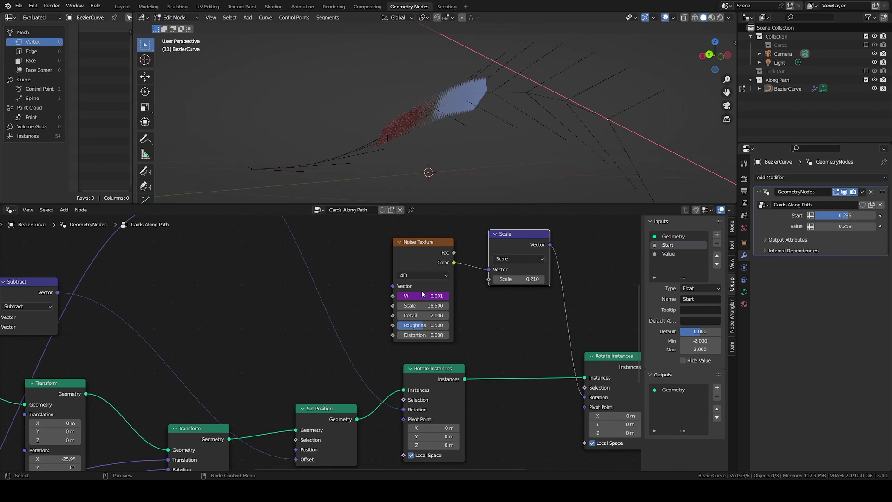
key("space")
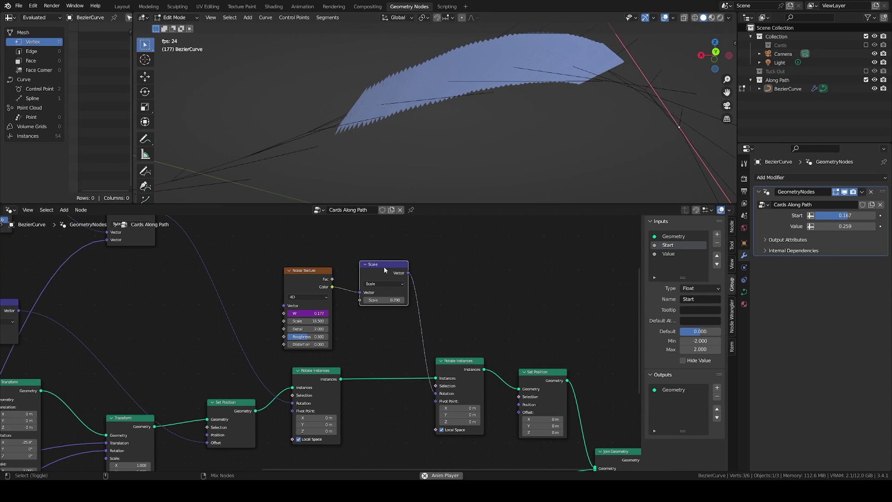
Duplicate the Scale node between Noise Texture and the position Scale, switch the copy to Subtract and adjust its three vector values together
key("shift+d")
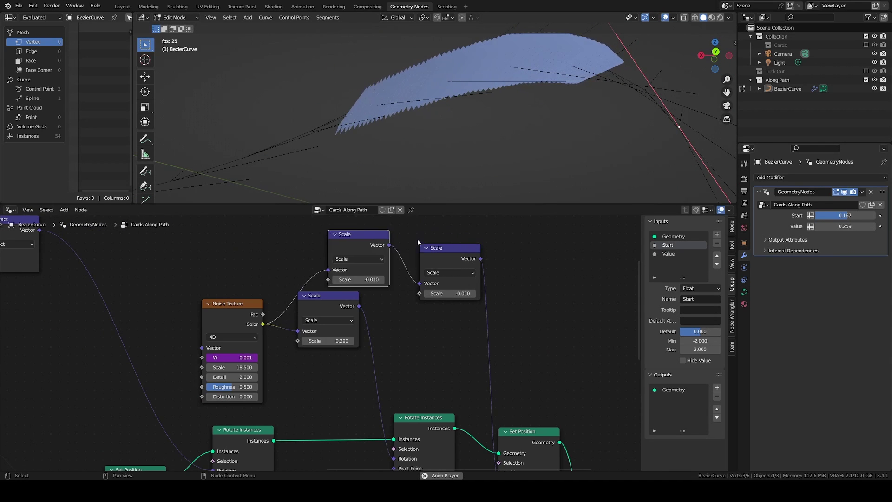
left_click(363, 258)
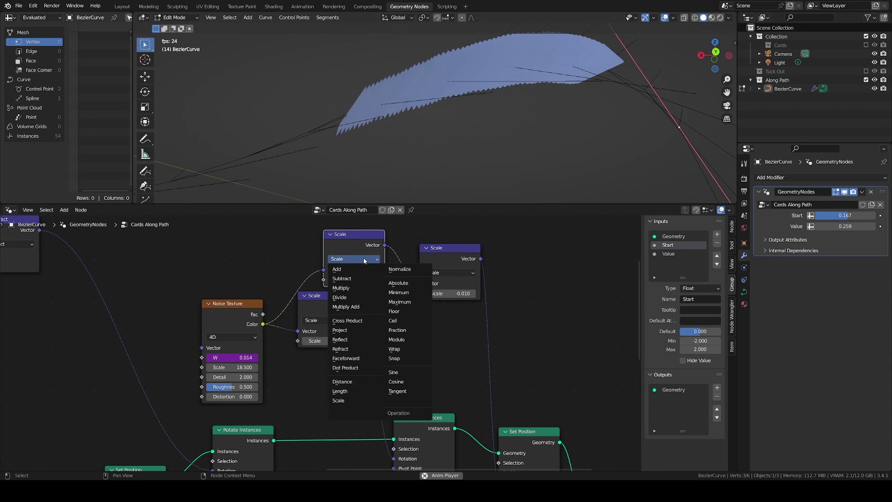
left_click(350, 278)
left_click_drag(351, 288, 351, 306)
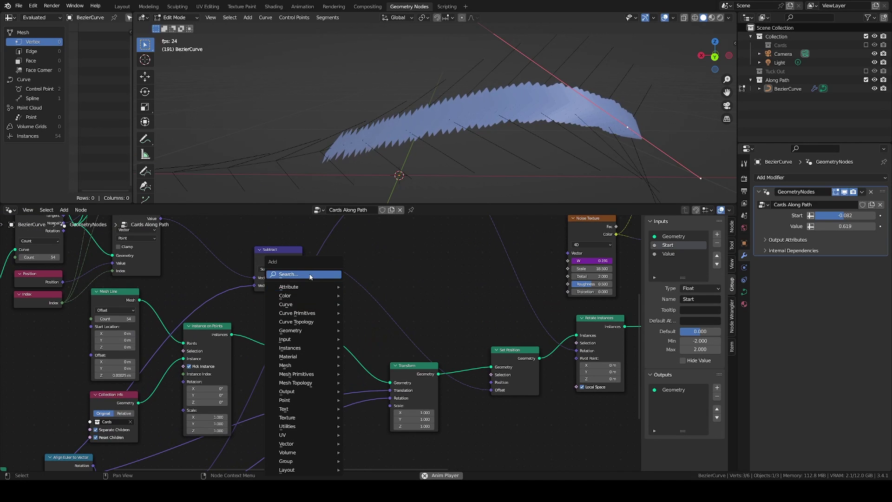
Insert a Capture Attribute node between the two Transform nodes
type("ca")
key("Return")
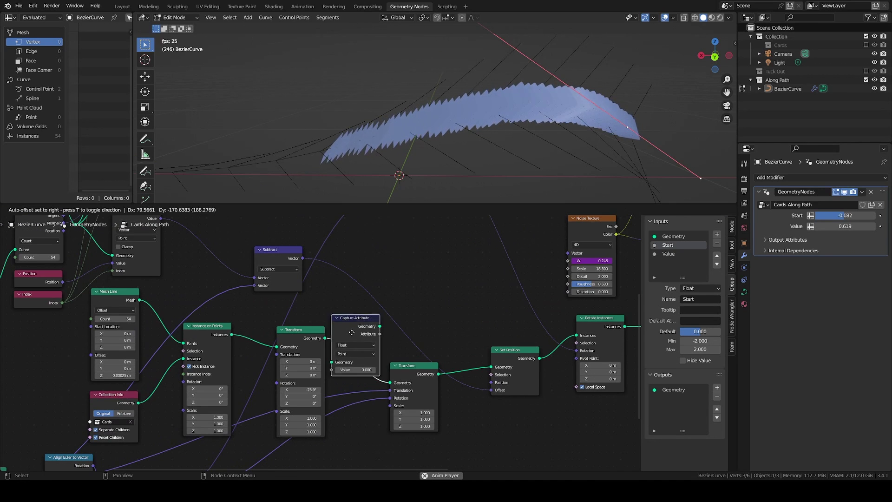
left_click(367, 320)
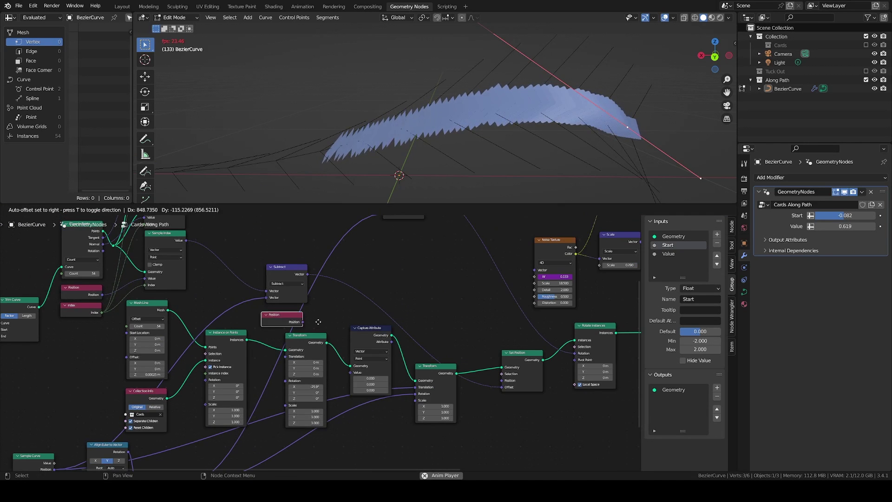
Feed a Position node into Capture Attribute's Value and connect its Attribute output to Noise Texture's Vector
left_click(359, 326)
left_click_drag(342, 324, 356, 362)
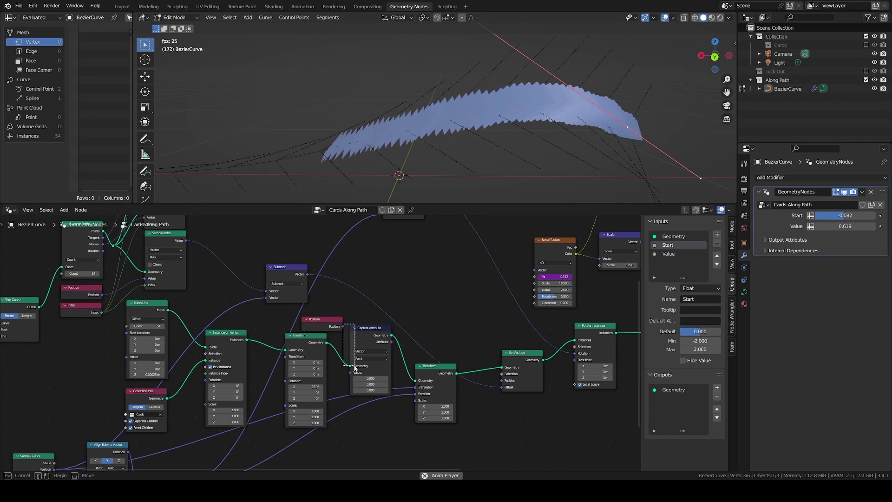
left_click_drag(344, 327, 349, 372)
middle_click_drag(350, 372, 326, 404)
left_click_drag(366, 373, 496, 309)
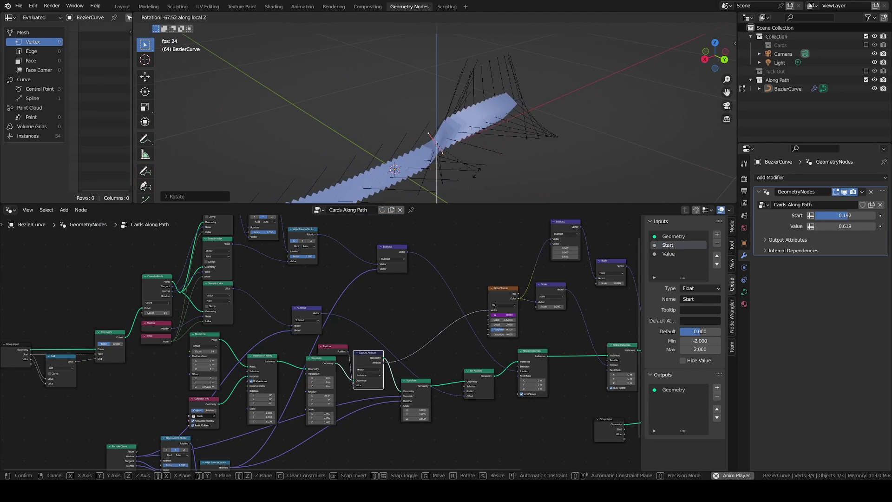
Rotate the curve's selected control point about 129° around the global X axis
key("x")
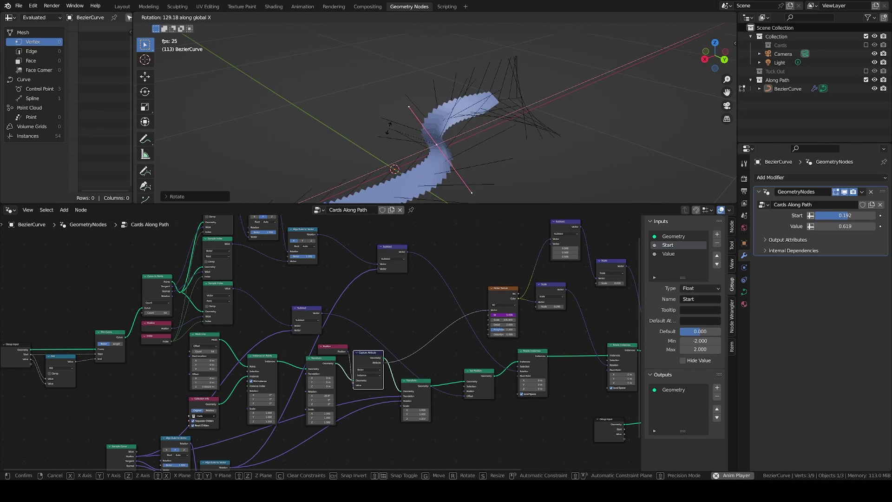
left_click(388, 125)
middle_click_drag(389, 124, 408, 122)
Extrude a new control point from the curve's far end and rotate its handles to start a loop
left_click(538, 169)
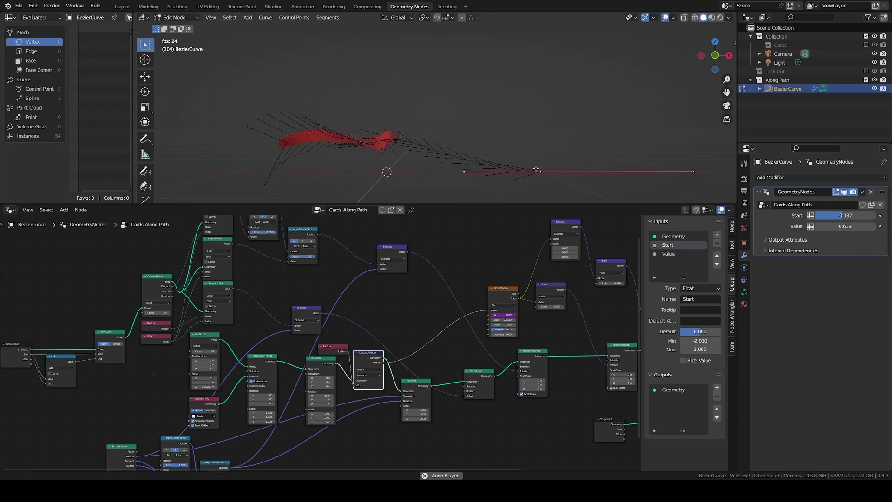
key("e")
left_click(499, 94)
key("r")
left_click(474, 85)
key("r")
left_click(449, 112)
Extrude two more control points, rotating and moving the first to complete the loop, and return to Object Mode
key("e")
left_click(605, 187)
key("r")
left_click(682, 176)
key("g")
left_click(650, 140)
middle_click_drag(613, 109, 462, 149)
key("e")
left_click(674, 90)
key("Tab")
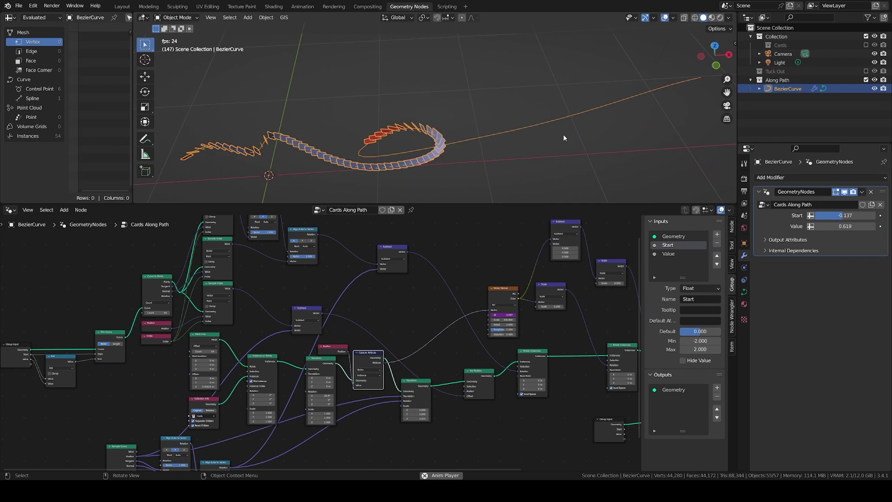
Set the modifier's Value to 0.936 and switch Trim Curve to Length, with Start and the Add result driving its Start and End
left_click_drag(852, 221, 842, 221)
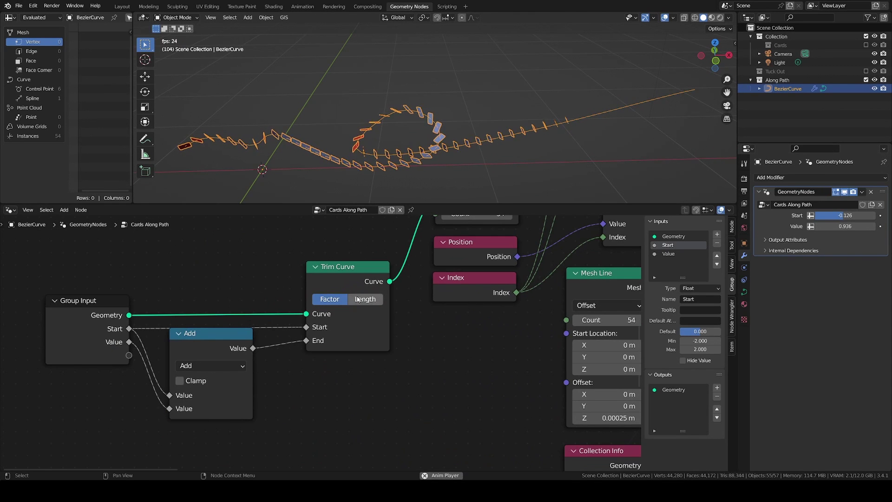
left_click(359, 299)
left_click_drag(253, 347, 307, 341)
left_click_drag(129, 328, 307, 327)
Raise the Start input's maximum to 100 and move the cards along the path with Start at 1.406
left_click(701, 348)
type("100")
key("Return")
left_click_drag(846, 216, 864, 215)
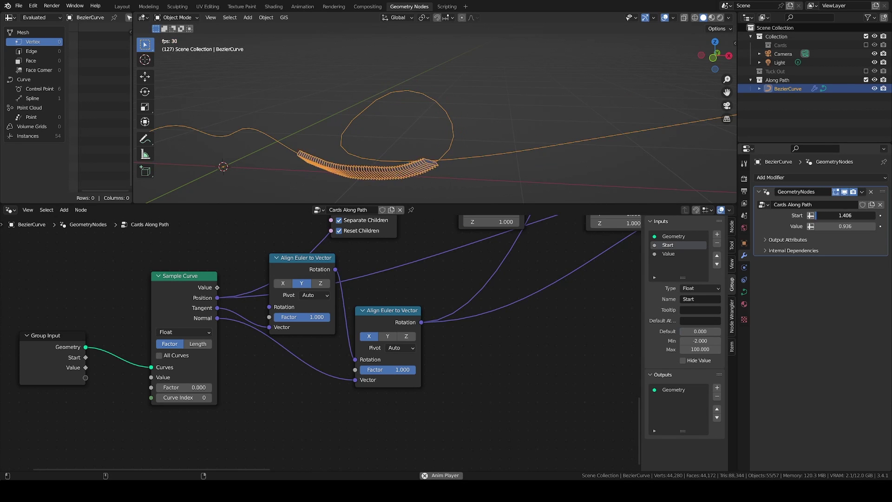
Scrub the Start value up to 5.169 to check how the cards travel around the curve's loop
left_click_drag(845, 215, 845, 215)
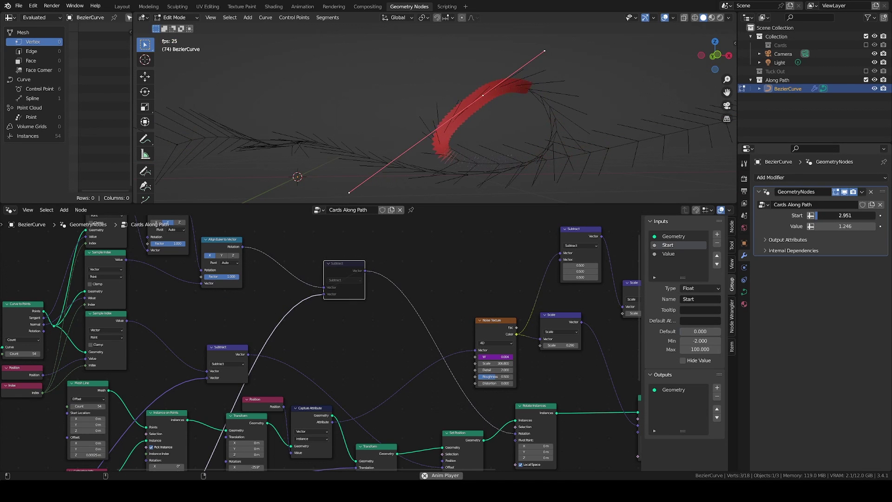
left_click_drag(846, 216, 845, 215)
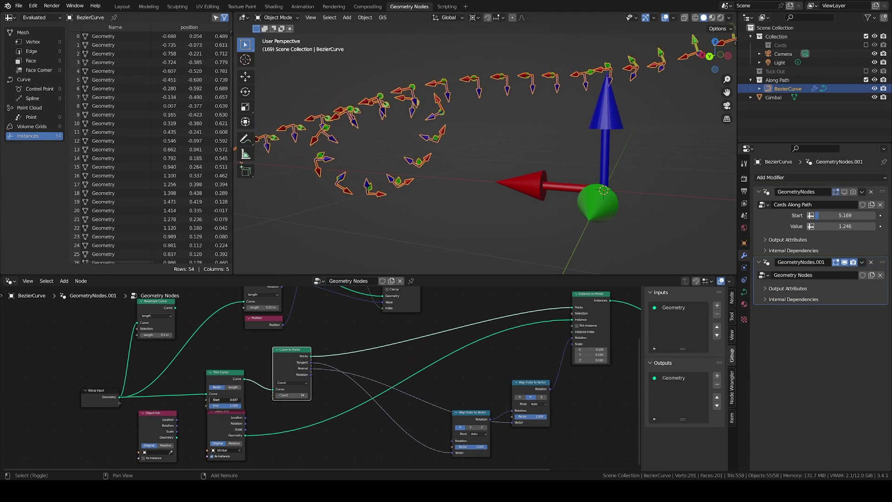
Scrub the Trim Curve's Start in the demo node tree and examine how the gimbal arrows turn along the curve
left_click_drag(210, 400, 219, 400)
left_click_drag(288, 399, 302, 399)
left_click_drag(221, 400, 223, 400)
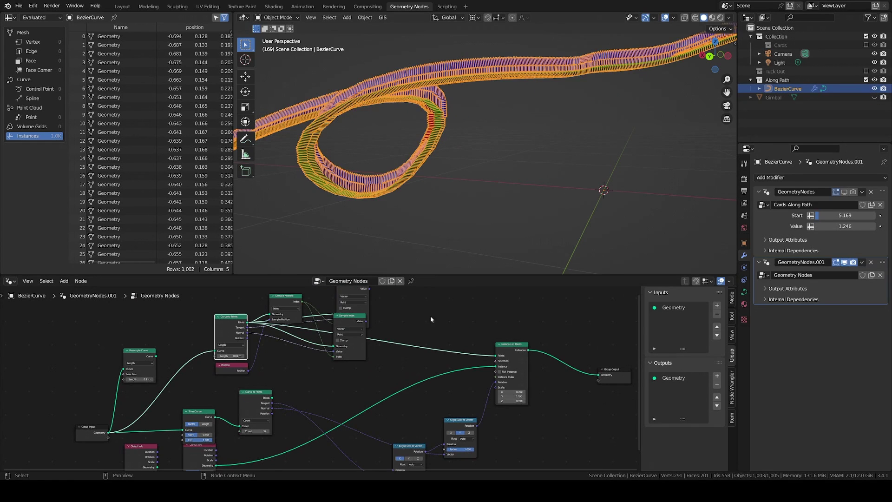
middle_click_drag(442, 200, 451, 137)
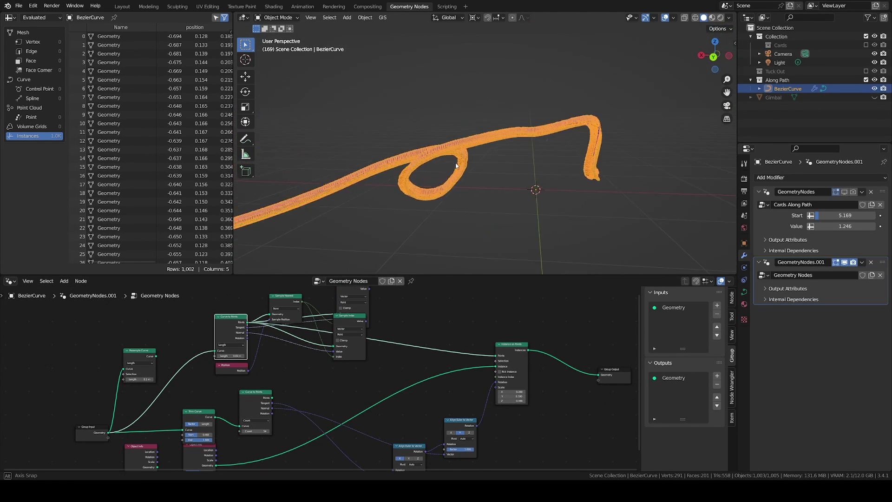
scroll(450, 138, "up", 6)
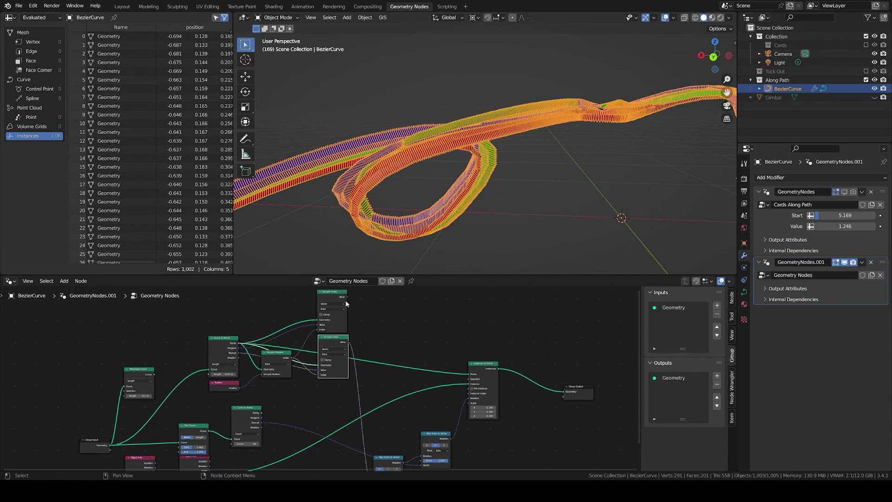
Drive Align Euler to Vector from the upper Sample Index and instance the gimbals on the trimmed curve's points, scrubbing the trim start
left_click_drag(347, 297, 421, 444)
left_click_drag(262, 391, 265, 389)
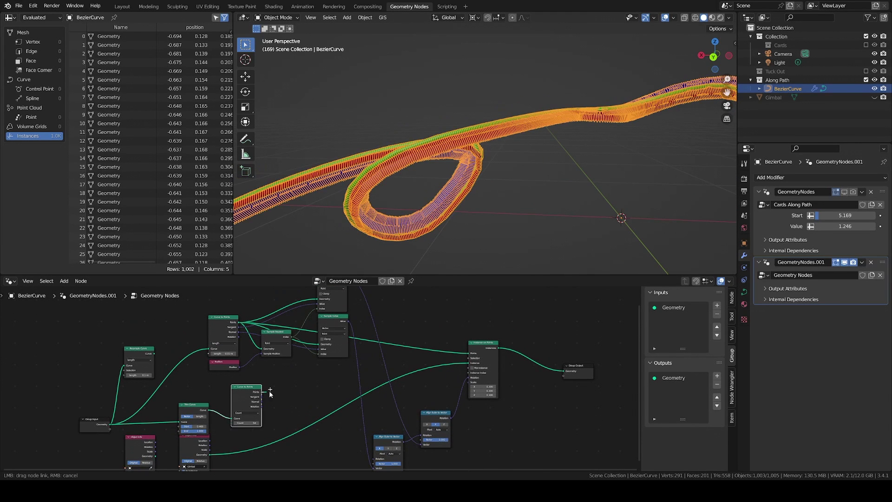
left_click_drag(471, 354, 469, 353)
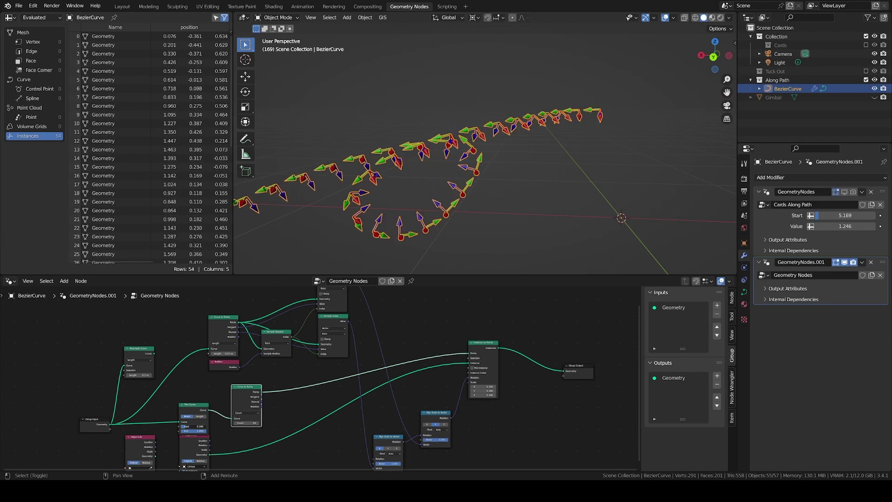
middle_click_drag(609, 204, 454, 211)
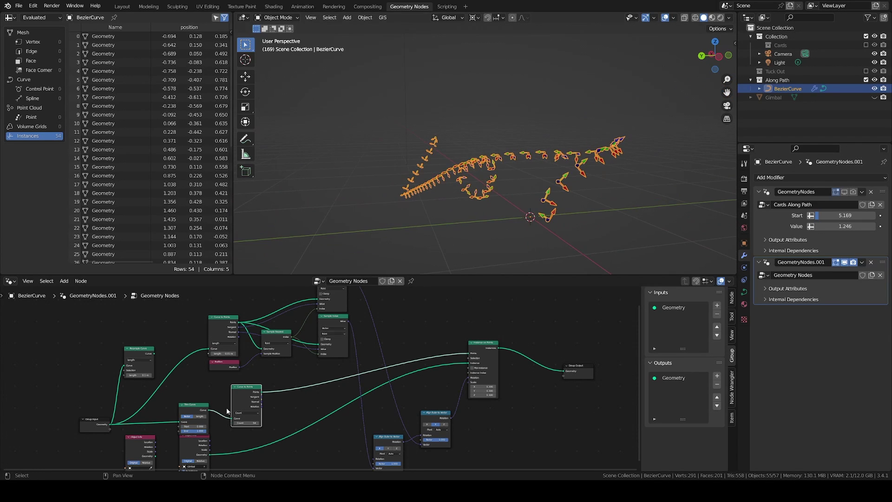
scroll(220, 409, "up", 4)
left_click_drag(185, 433, 188, 432)
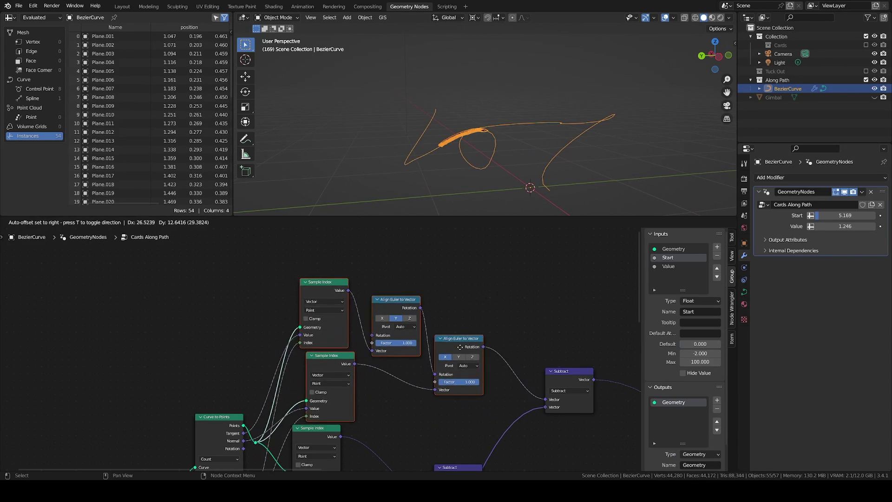
In Cards Along Path, make room around the Sample Index and Align Euler to Vector nodes and add a Group Input above them
left_click_drag(241, 287, 322, 384)
key("g")
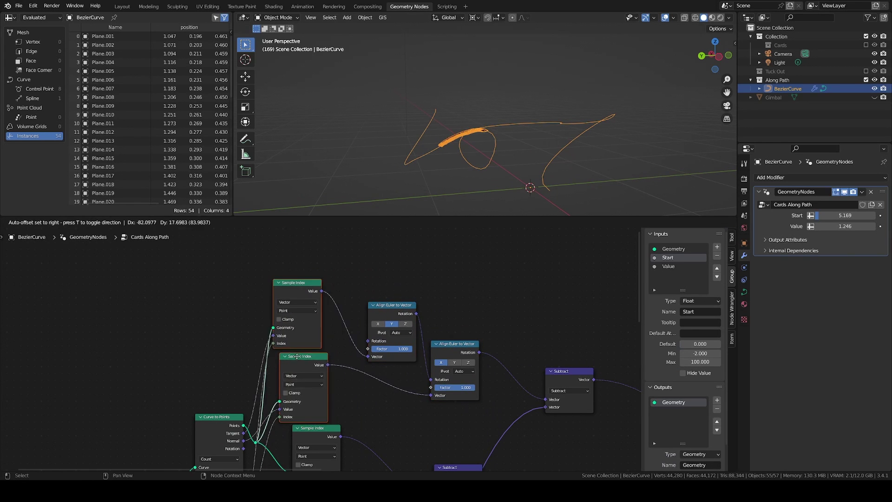
left_click(303, 377)
key("ctrl+f")
type("group")
key("Return")
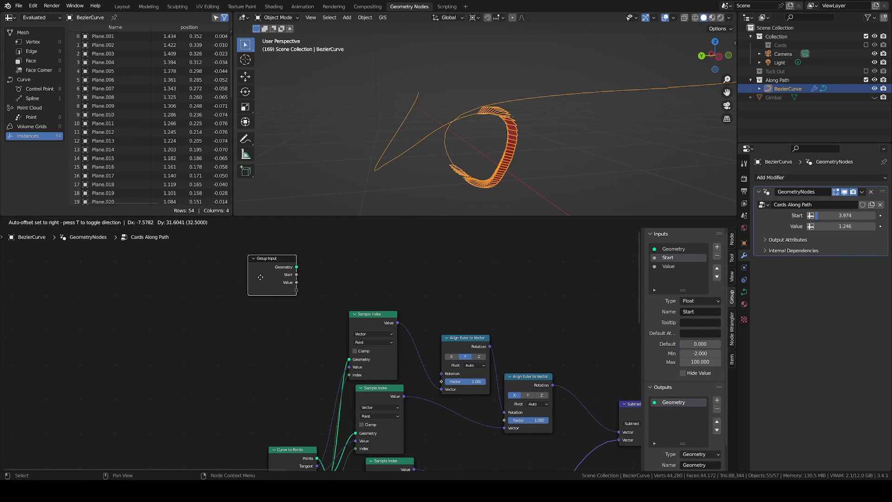
left_click(276, 308)
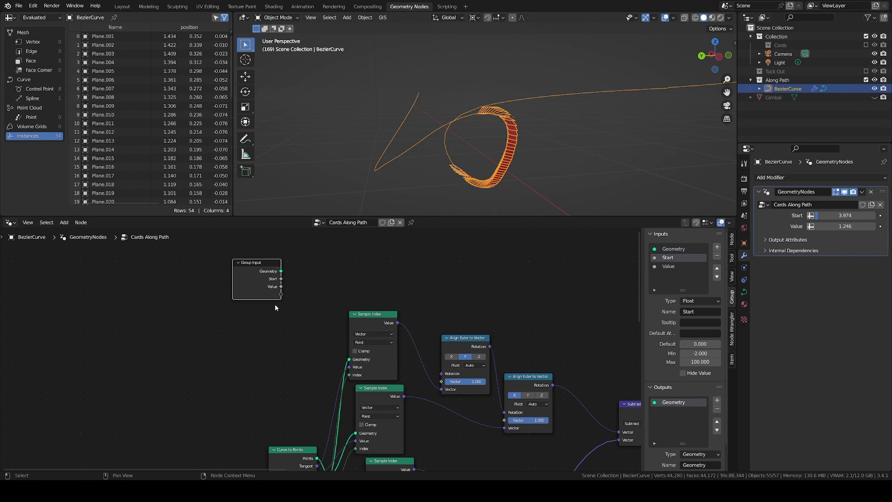
Duplicate Curve to Points, switch the copy to Length at 0.02 m and feed its Curve from the new Group Input's Geometry
left_click(297, 457)
key("shift+d")
left_click(330, 245)
left_click_drag(266, 268, 273, 277)
left_click_drag(288, 281, 302, 290)
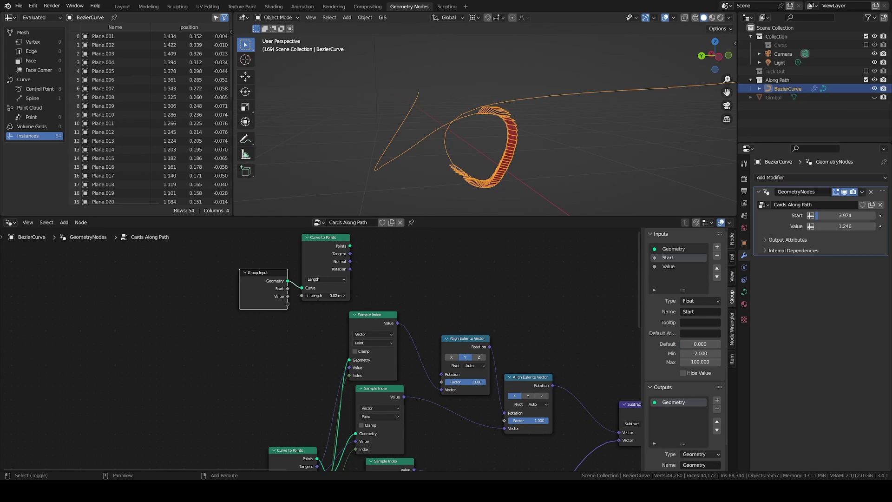
Duplicate the two Sample Index nodes and connect the copies' values to the two Align Euler to Vector nodes in place of the originals
scroll(429, 453, "down", 3)
left_click(394, 409)
left_click(383, 348, "shift")
key("shift+d")
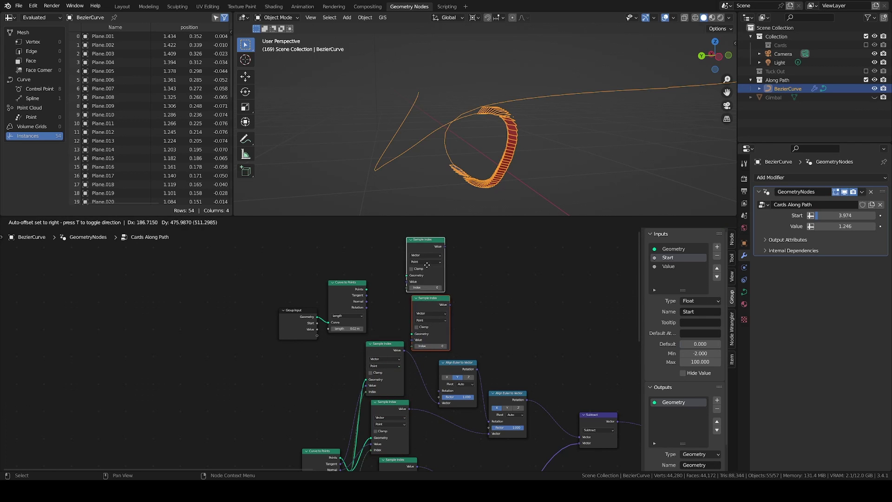
left_click_drag(490, 415, 490, 433)
left_click_drag(442, 242, 438, 402)
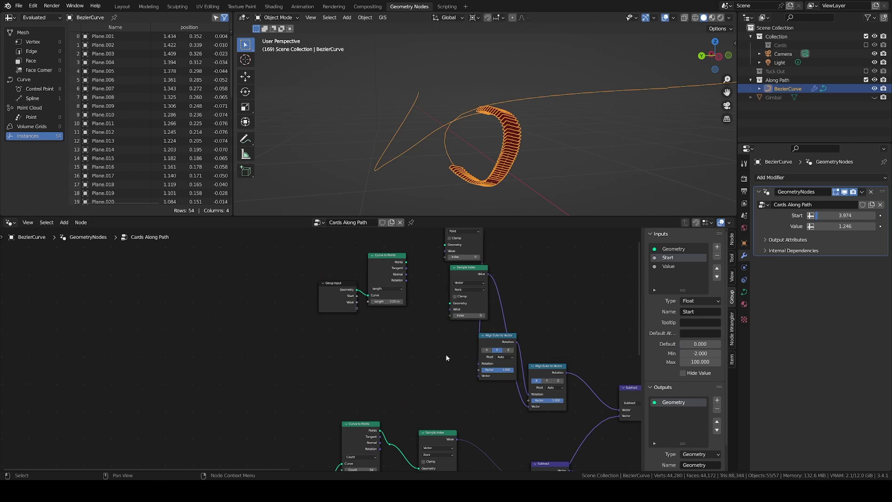
left_click_drag(496, 333, 486, 316)
left_click_drag(474, 274, 442, 369)
middle_click_drag(446, 343, 480, 377)
Feed Points, Tangent and Normal from the new Curve to Points into both Sample Index nodes, with an added Sample Nearest driving their Index
left_click_drag(394, 270, 490, 323)
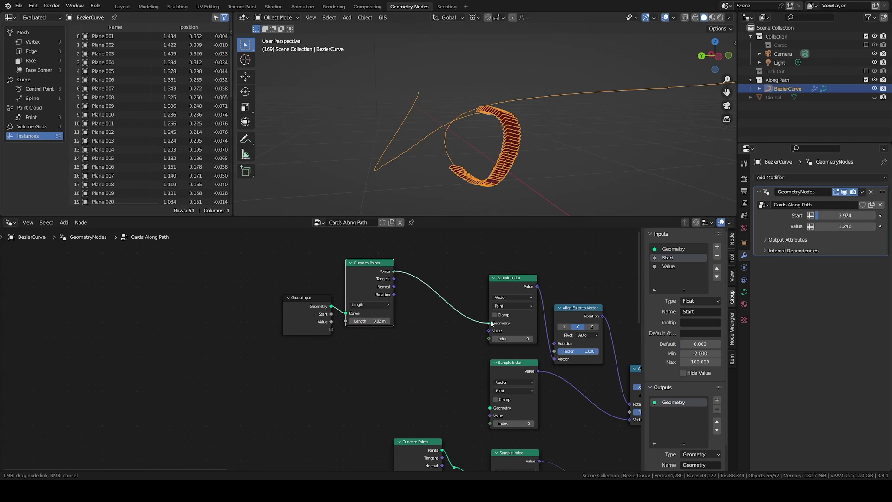
left_click(434, 400)
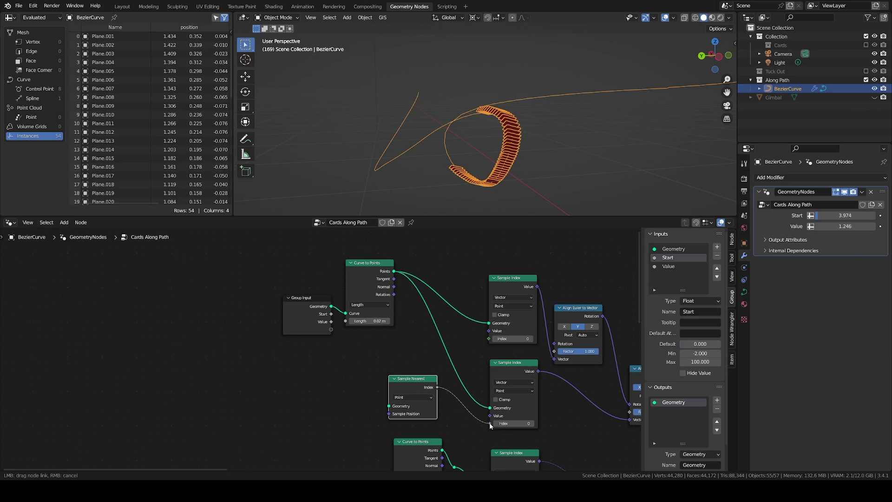
left_click_drag(489, 331, 489, 330)
left_click_drag(394, 287, 490, 415)
Add a Position node for the Sample Nearest's Sample Position, connect the Curve to Points' Points to its Geometry, and tidy the nodes
key("shift+a")
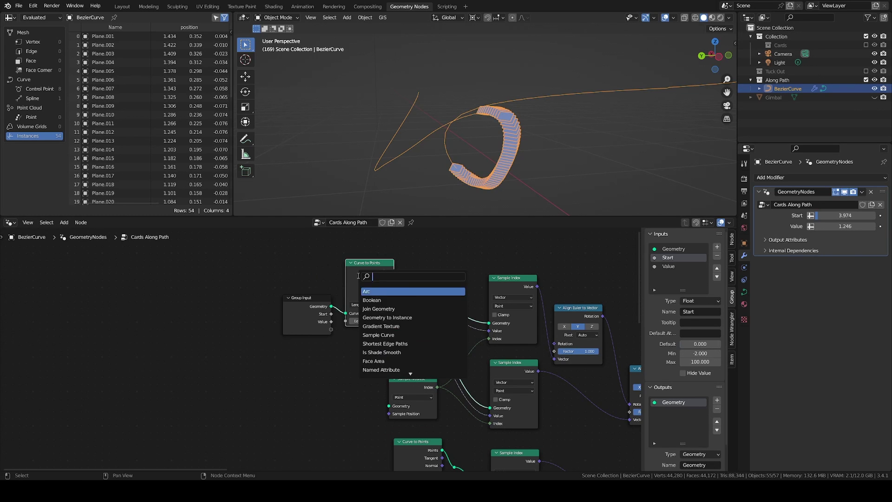
left_click(358, 276)
left_click(331, 388)
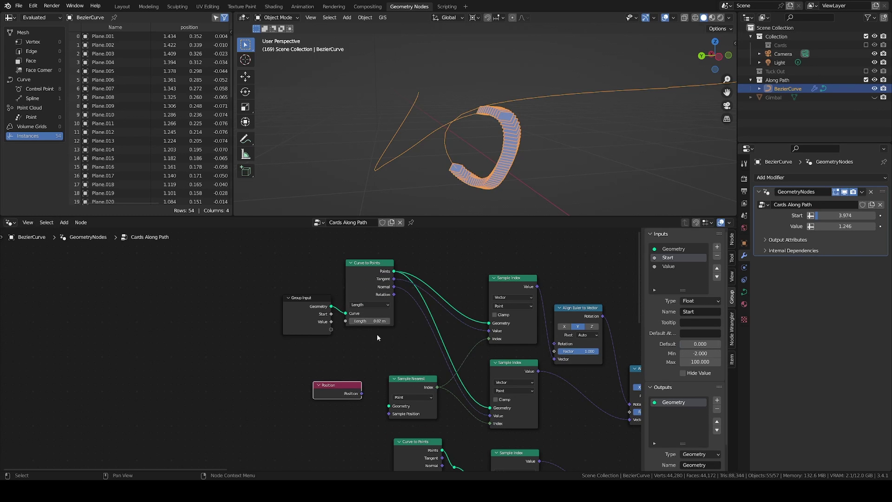
left_click_drag(394, 271, 390, 405)
left_click_drag(363, 292, 310, 308)
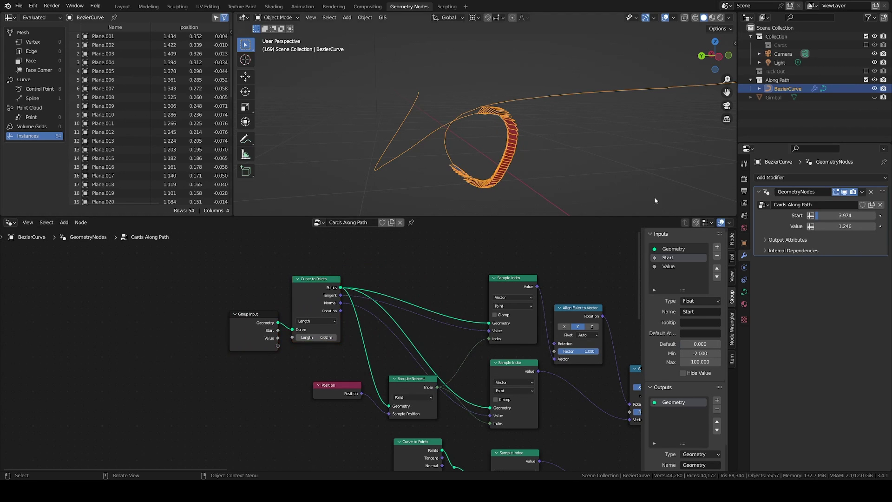
Move the cards back to the start of the path with Start at -1.505 and deselect the curve
left_click_drag(826, 216, 800, 216)
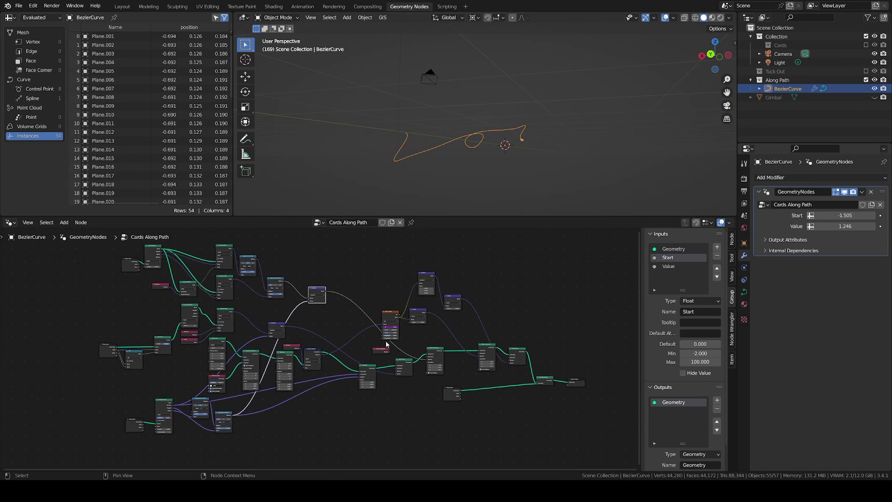
middle_click_drag(425, 347, 406, 359)
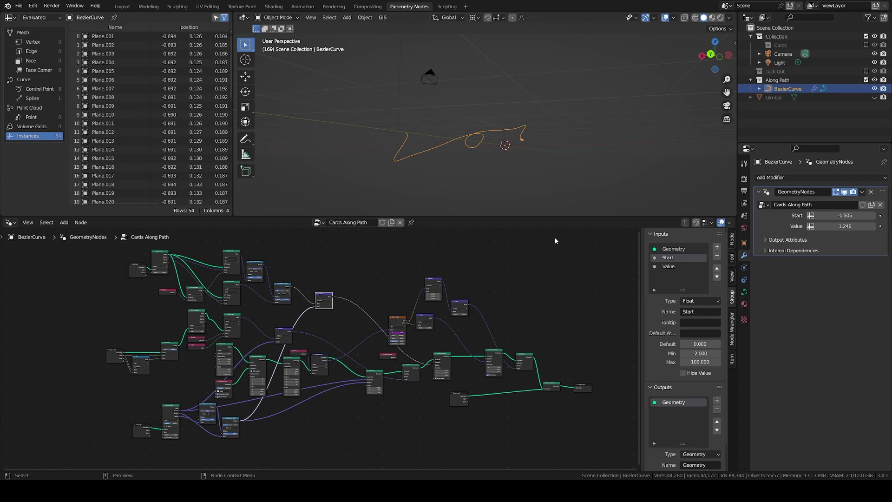
middle_click_drag(538, 160, 470, 149)
left_click(470, 149)
Examine the finished alignment branch from the Group Input through Sample Index and Align Euler to Vector
scroll(502, 408, "up", 1)
scroll(227, 332, "up", 1)
middle_click_drag(205, 299, 329, 341)
scroll(333, 333, "up", 5)
scroll(333, 333, "up", 3)
middle_click_drag(316, 386, 326, 394)
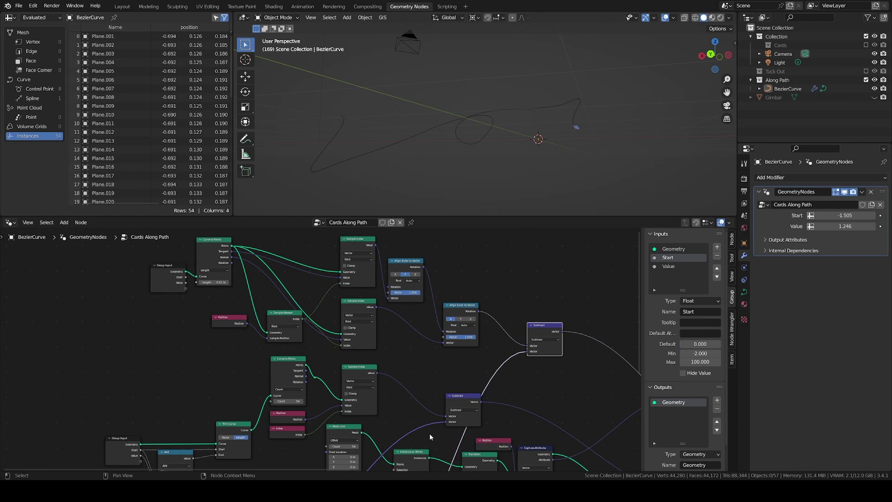